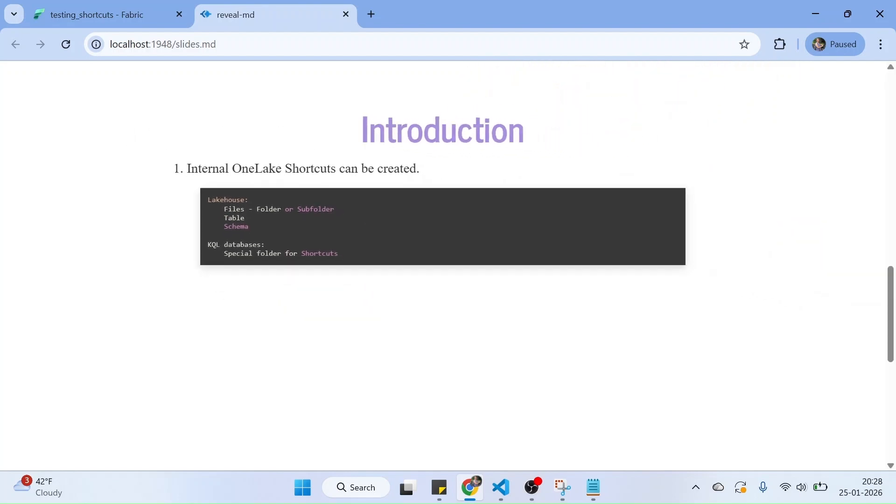
- Reveal the second Introduction point and examine the list of item types that OneLake shortcuts can use, from Warehouse to Semantic Models
key("Right")
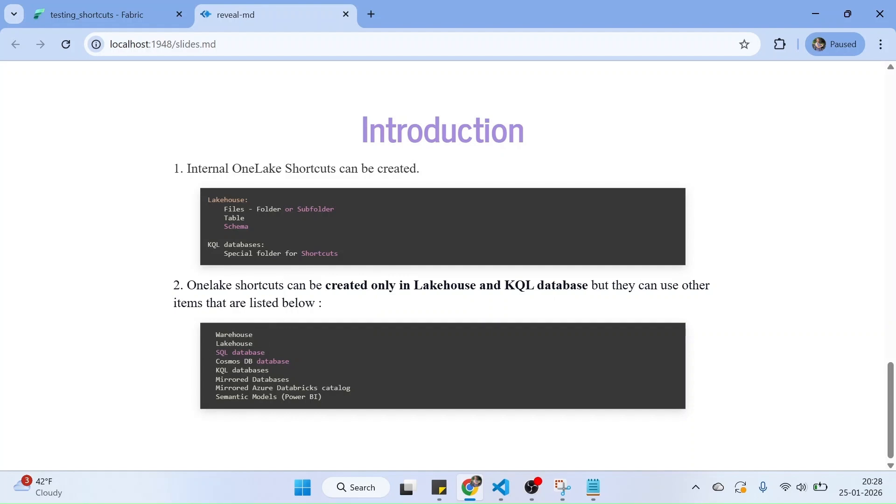
scroll(243, 373, "up", 5)
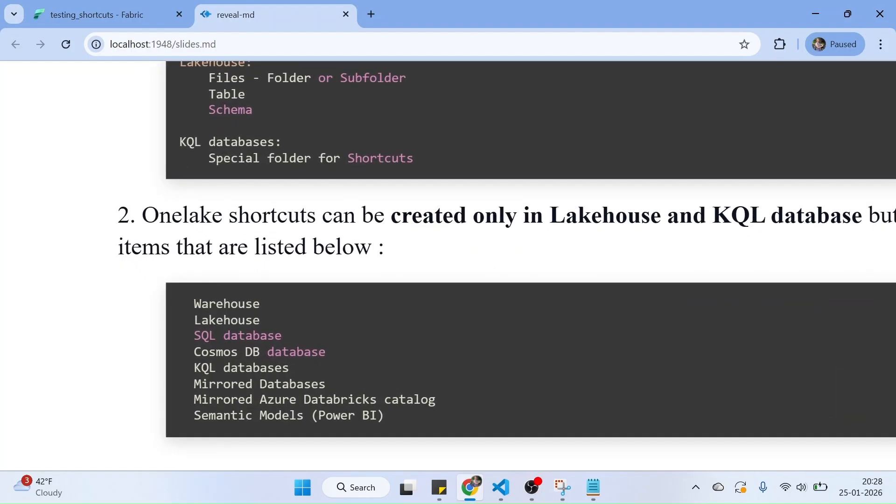
double_click(227, 304)
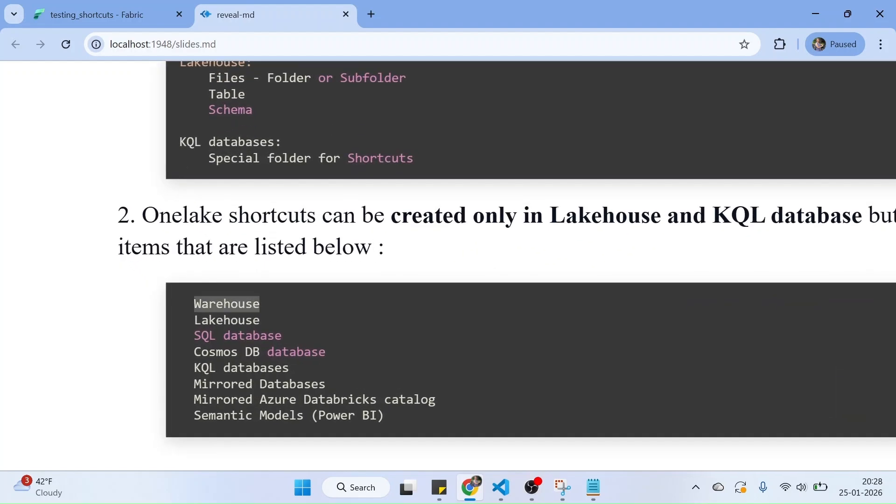
double_click(227, 321)
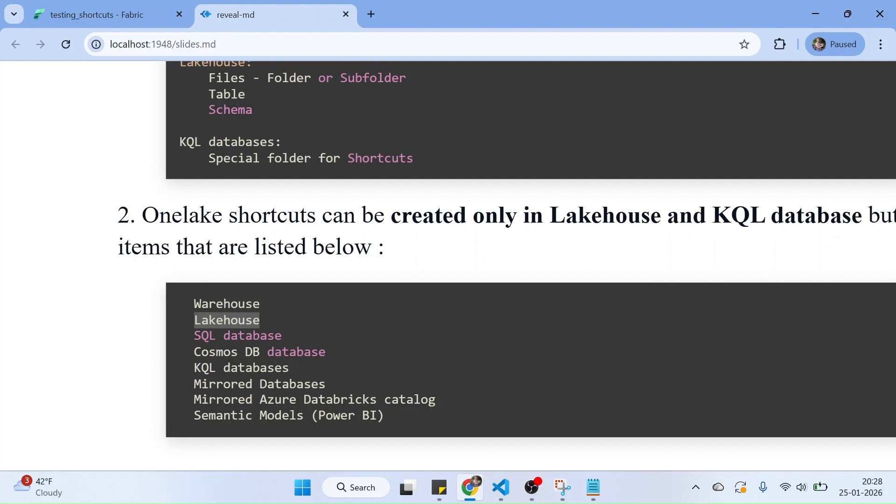
triple_click(218, 335)
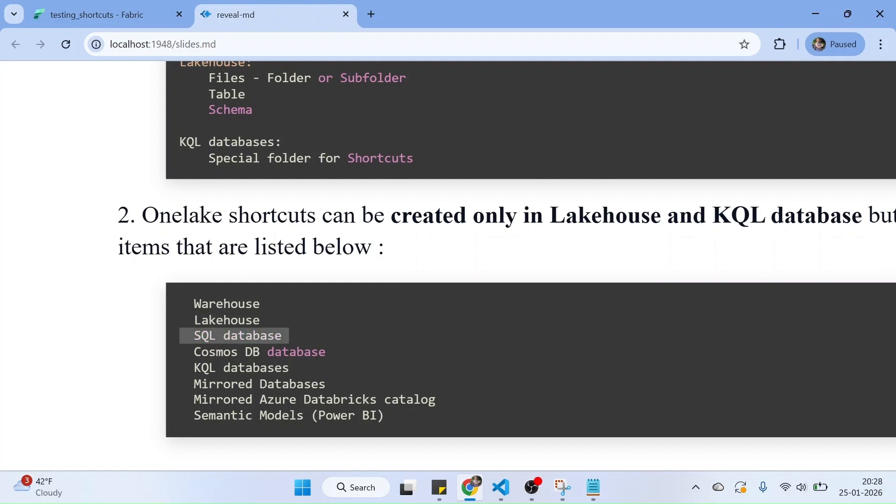
triple_click(229, 352)
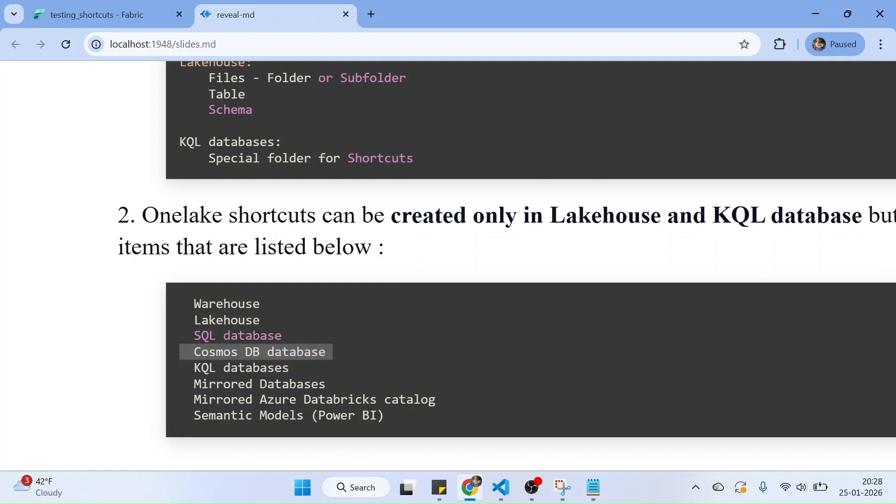
triple_click(229, 368)
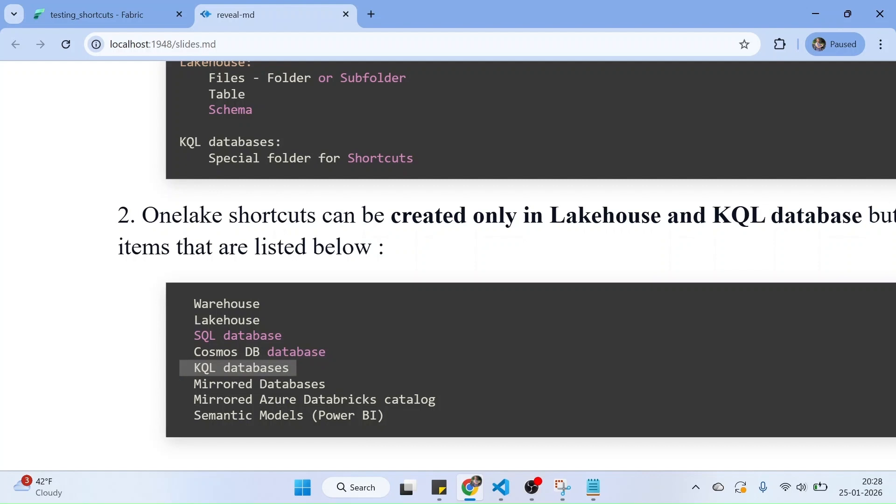
double_click(227, 384)
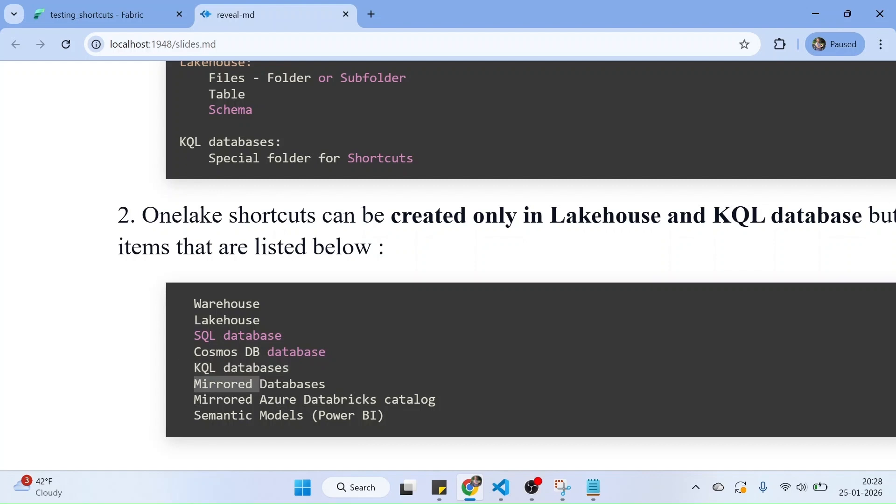
triple_click(227, 399)
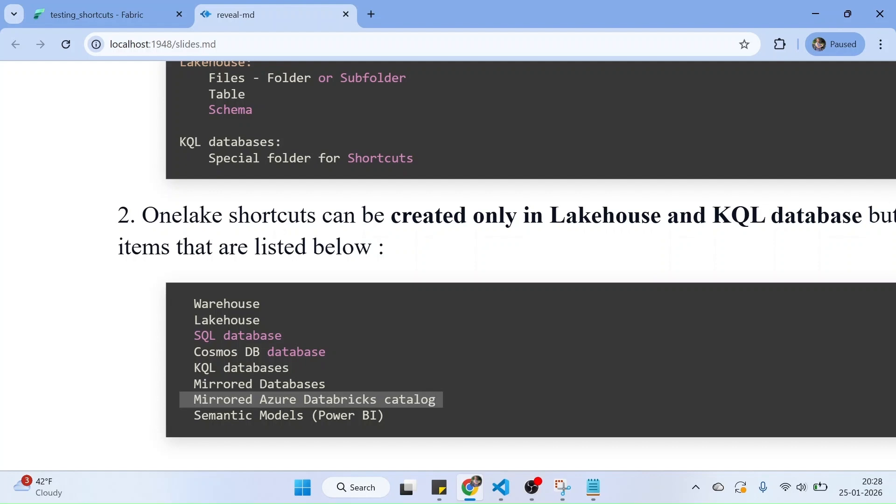
double_click(224, 415)
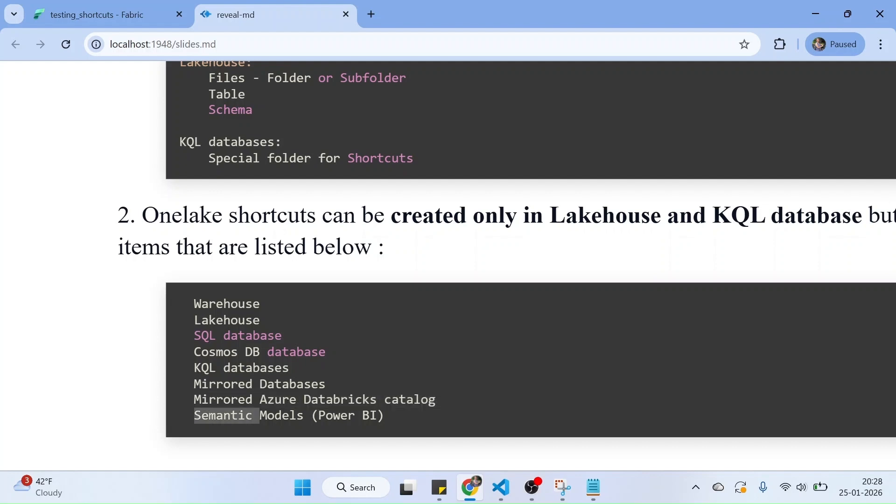
left_click(163, 372)
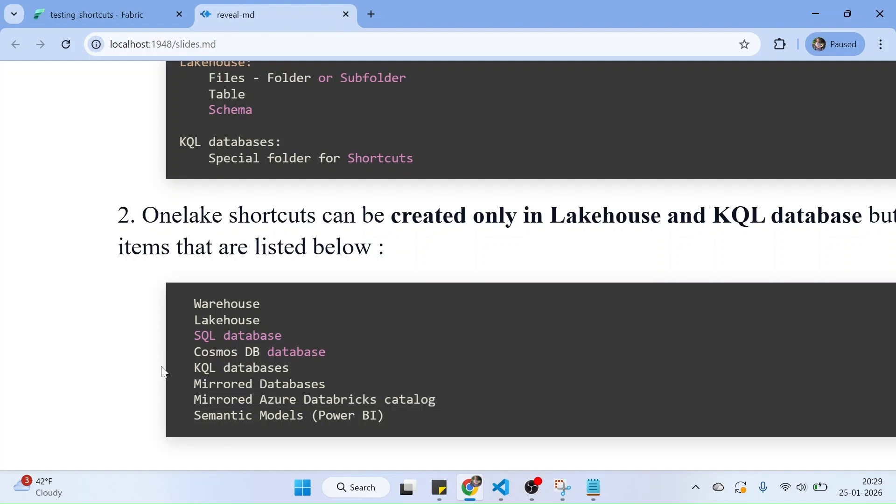
scroll(161, 367, "down", 5)
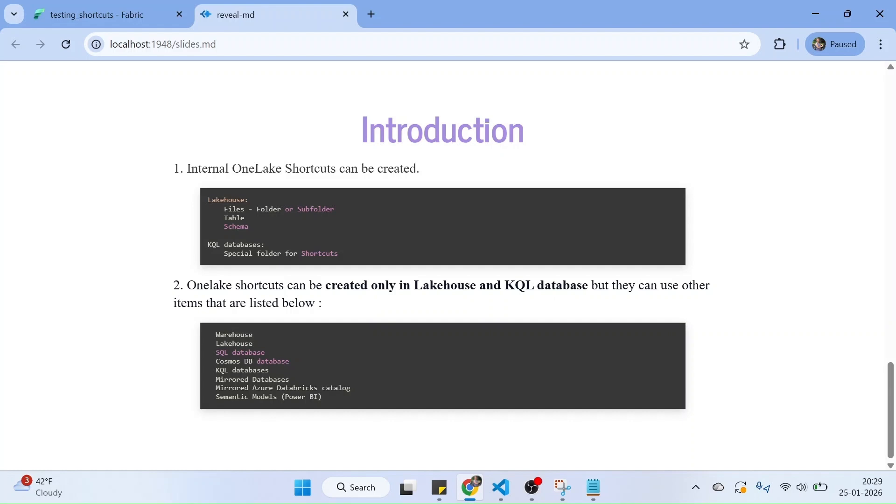
- Switch to the Fabric lakehouse testing_shortcuts and create a subfolder named Internal_Shortcuts under Files
left_click(125, 12)
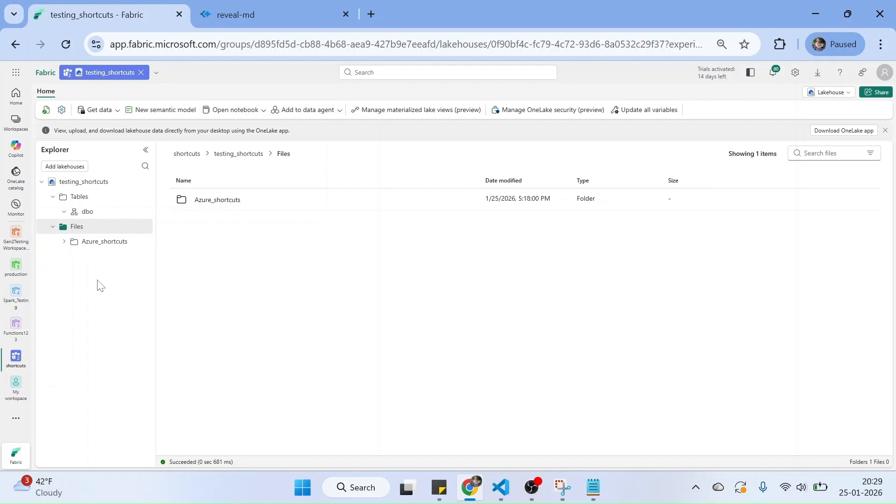
left_click(144, 228)
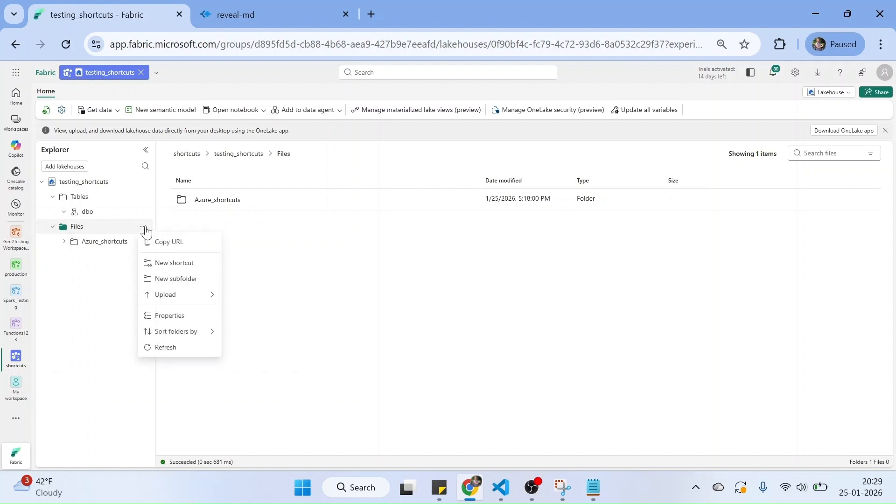
left_click(181, 278)
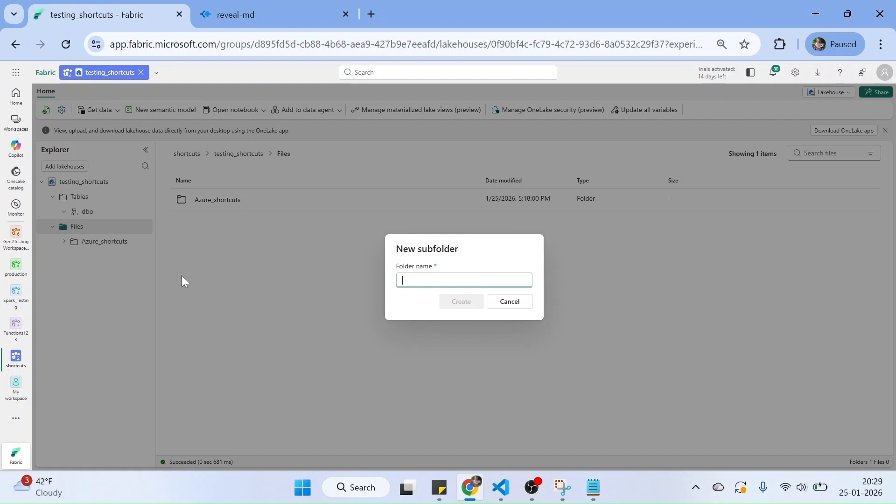
type("Internal")
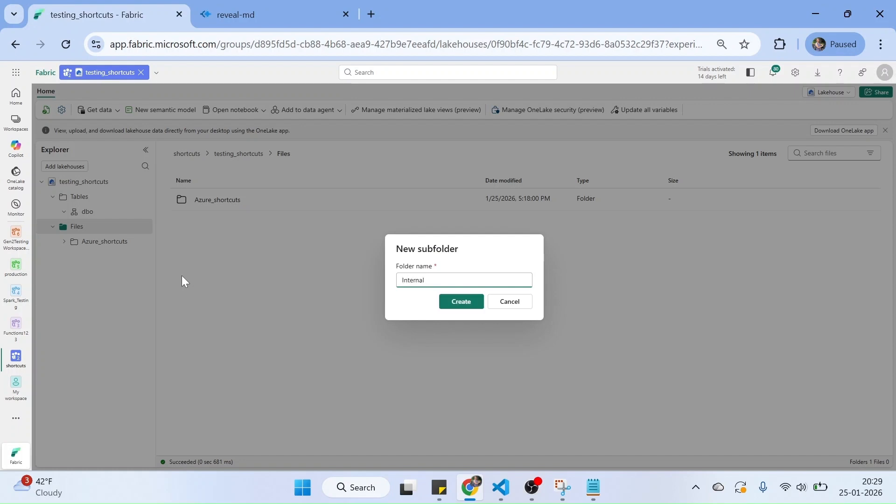
type("_Shortcuts")
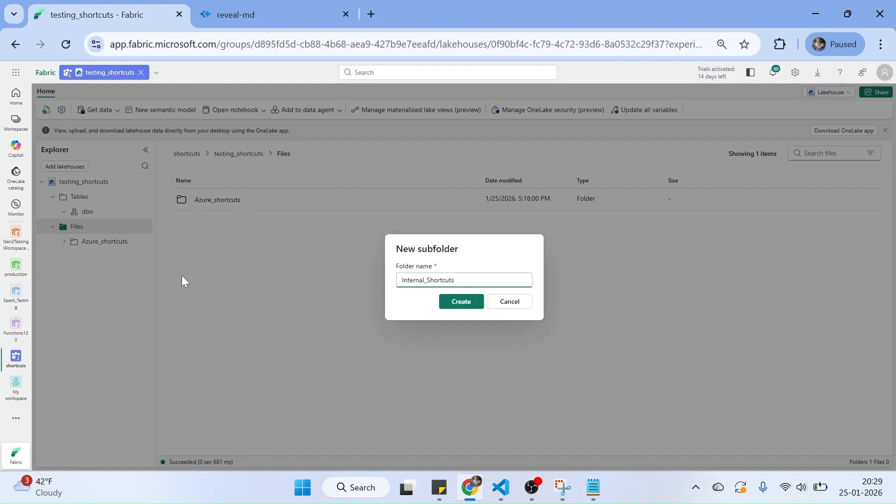
left_click(468, 303)
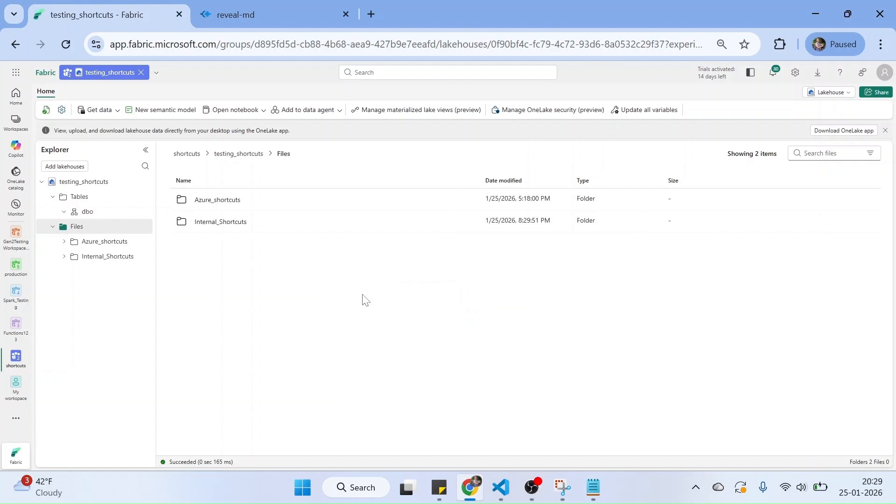
- Start a new shortcut in the Internal_Shortcuts folder with Microsoft OneLake as the internal source
left_click(122, 257)
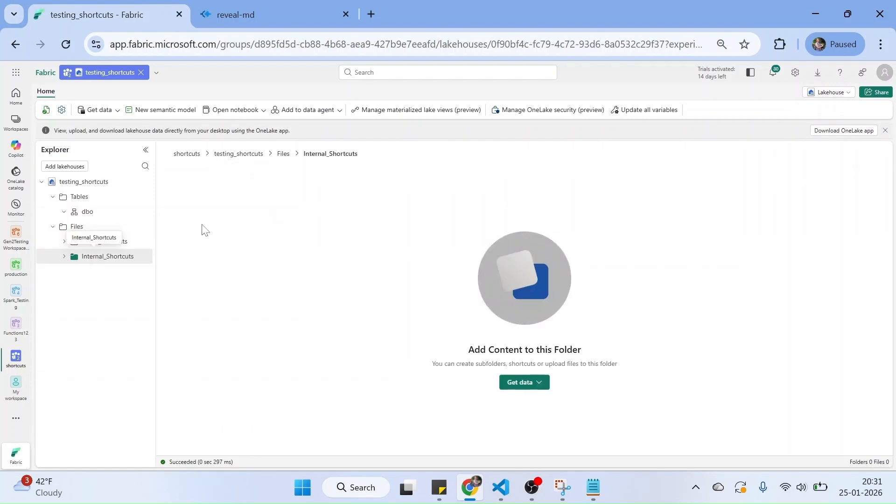
left_click(143, 260)
left_click(175, 315)
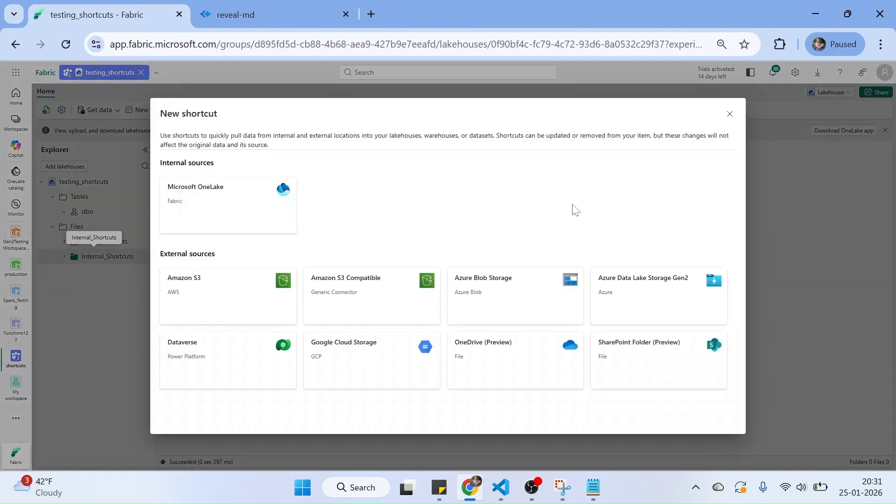
left_click(228, 215)
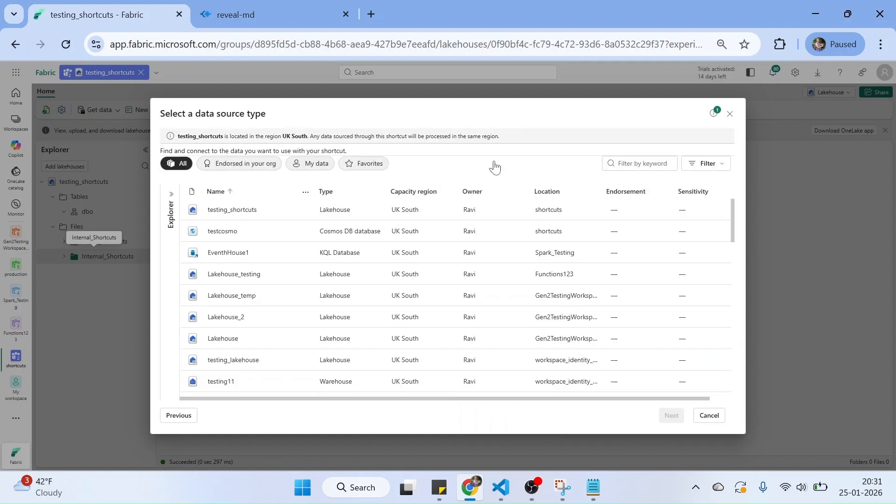
- Choose the item named Lakehouse in Gen2TestingWorkspaceRenamed as the shortcut's data source and proceed to its contents
left_click(729, 217)
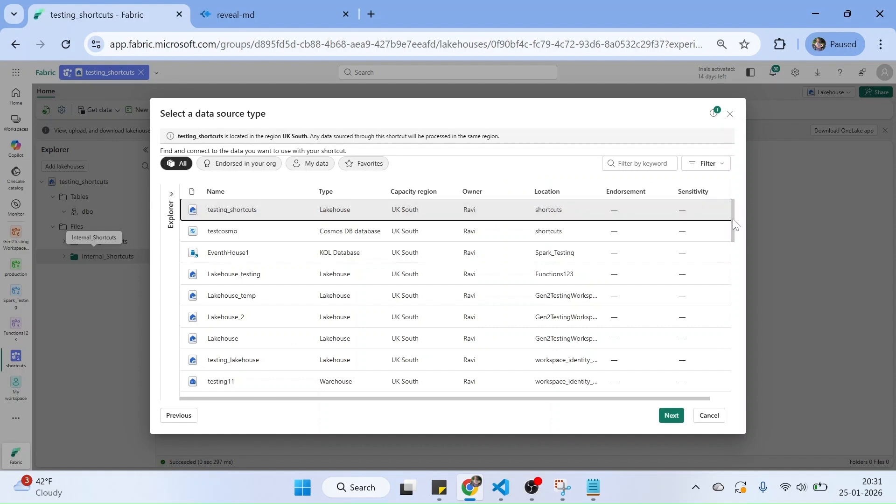
left_click_drag(732, 219, 736, 229)
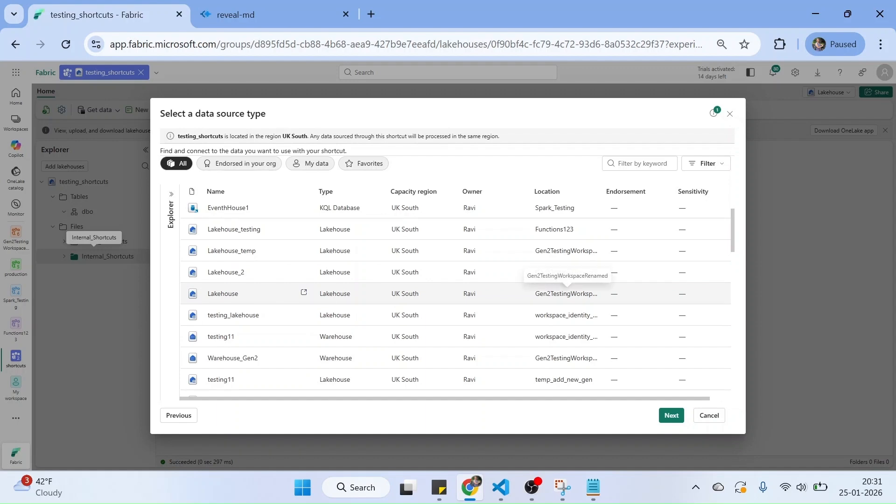
left_click(226, 296)
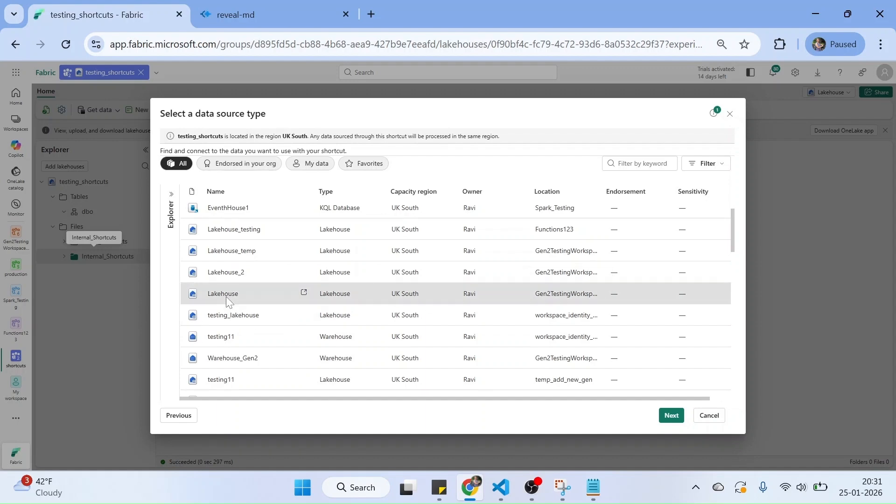
scroll(226, 296, "up", 3)
scroll(225, 296, "down", 3)
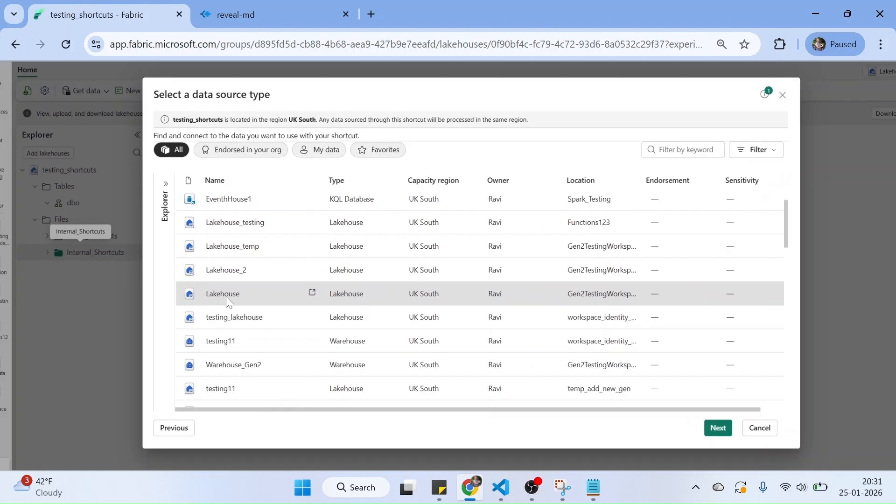
scroll(225, 295, "down", 1)
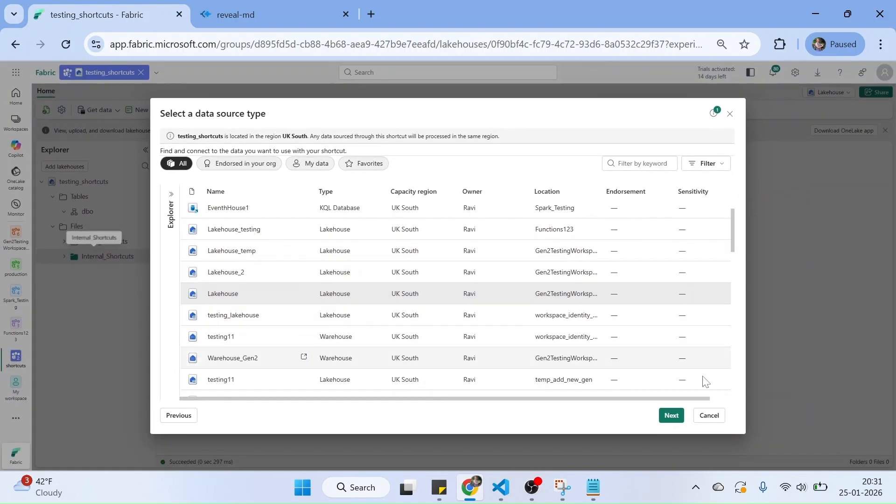
left_click(672, 416)
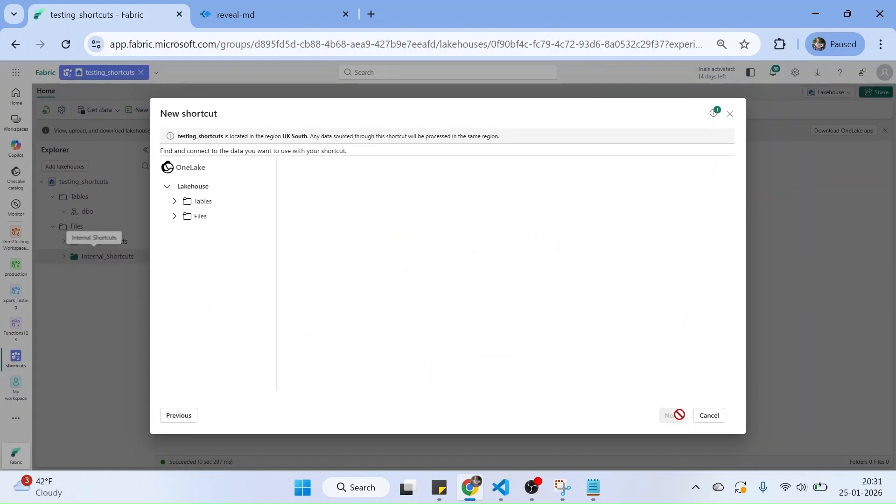
- Select the Local folder under the source lakehouse's Files, skip the Delta transformation, and create the shortcut
left_click(175, 205)
left_click(176, 248)
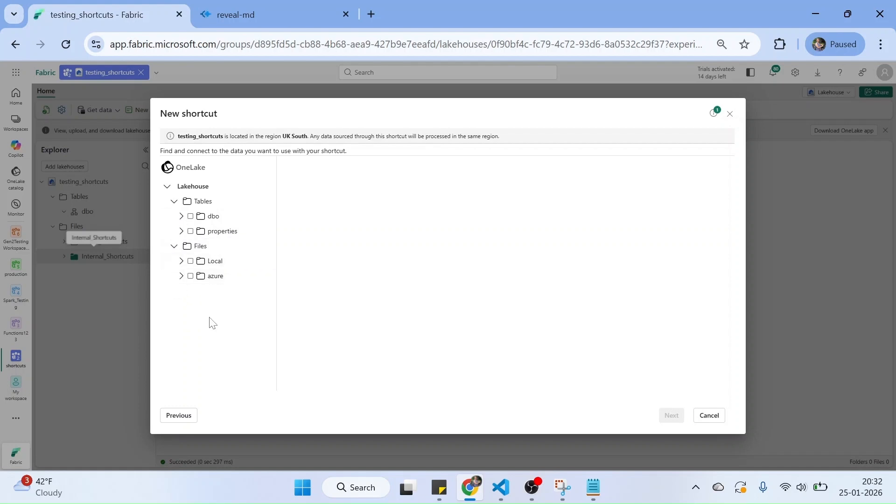
left_click(191, 261)
left_click(672, 416)
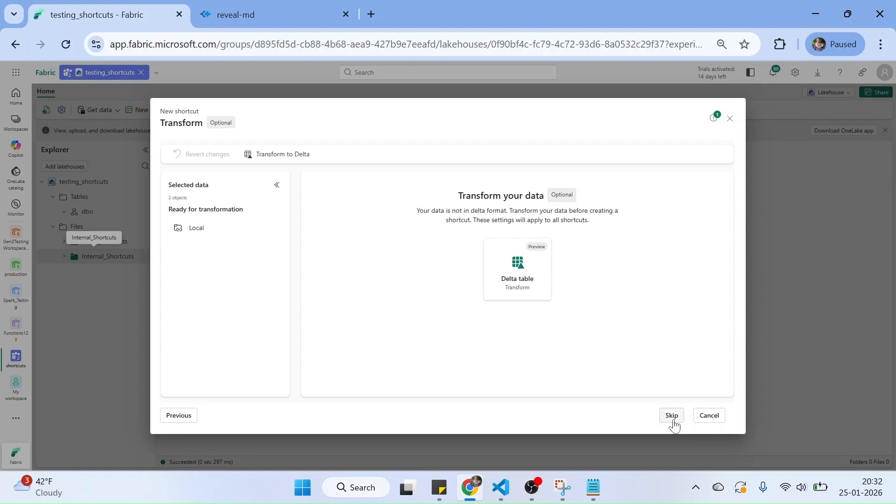
left_click(672, 417)
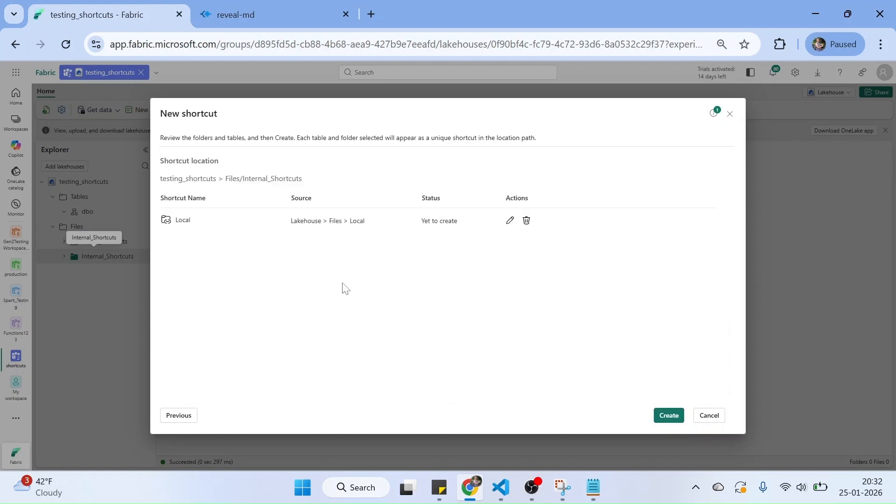
left_click(668, 415)
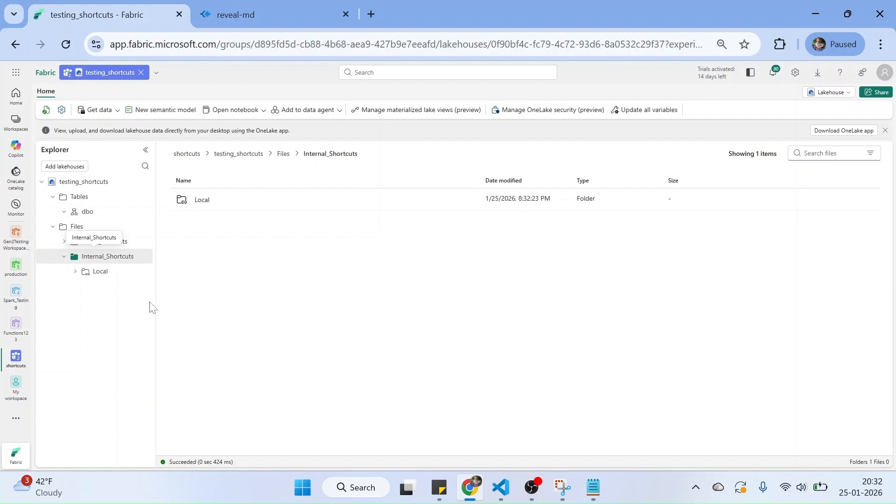
- Preview applications.csv from the Local shortcut folder in table view with the first row as header
left_click(100, 272)
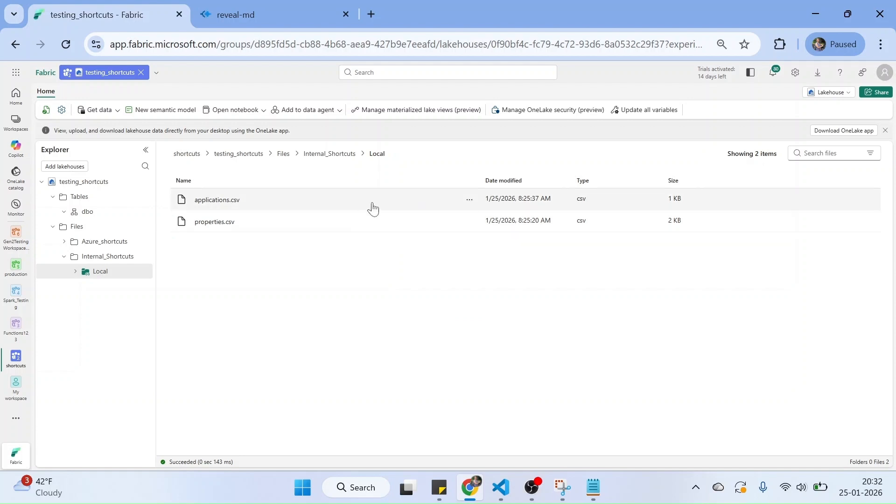
left_click(308, 205)
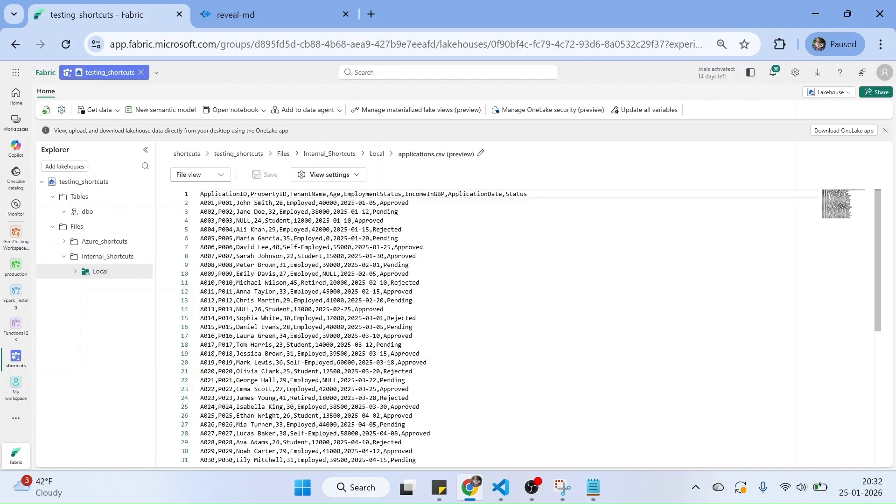
left_click(220, 178)
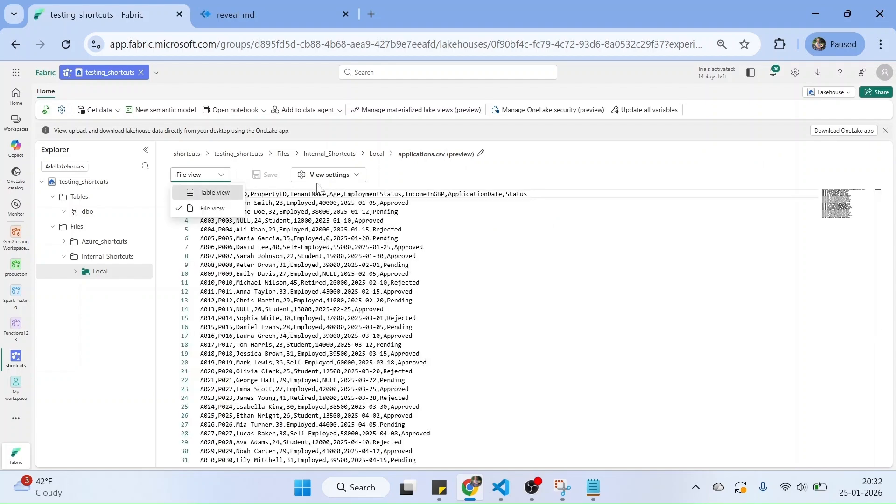
left_click(214, 193)
left_click(353, 177)
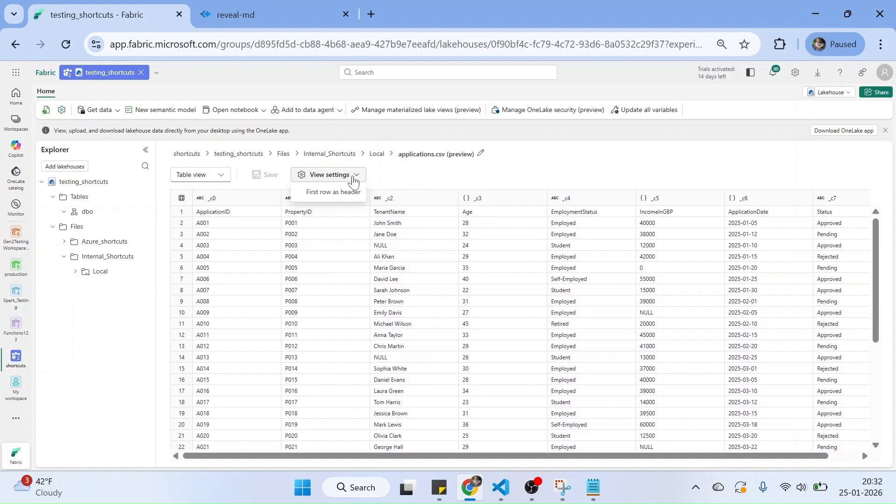
left_click(325, 195)
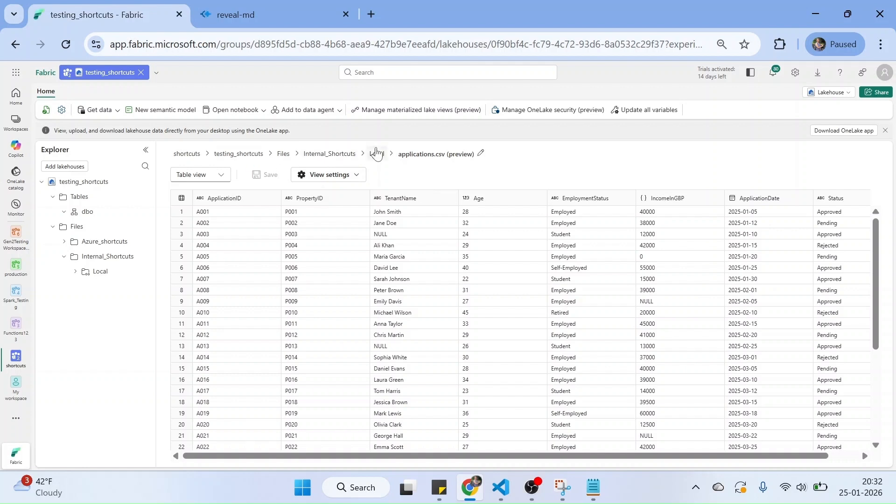
- Return to the Local folder's file list and examine the link symbol on its folder icon up close
left_click(376, 158)
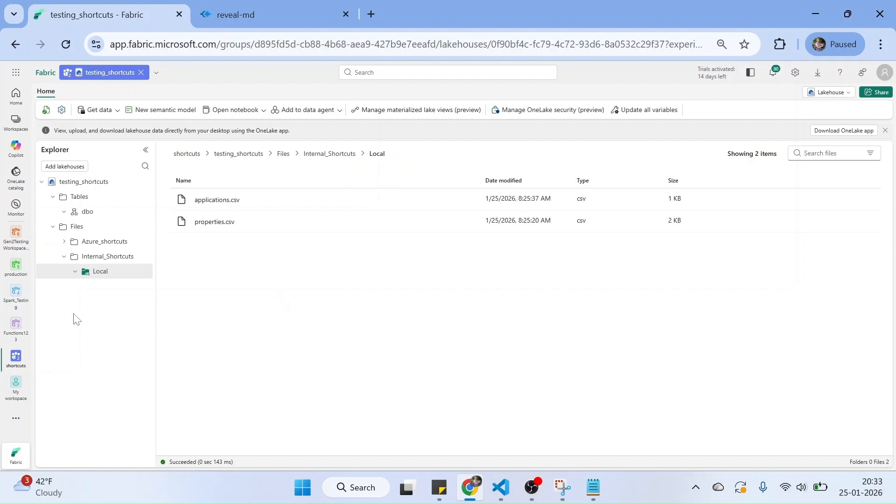
scroll(120, 289, "up", 5)
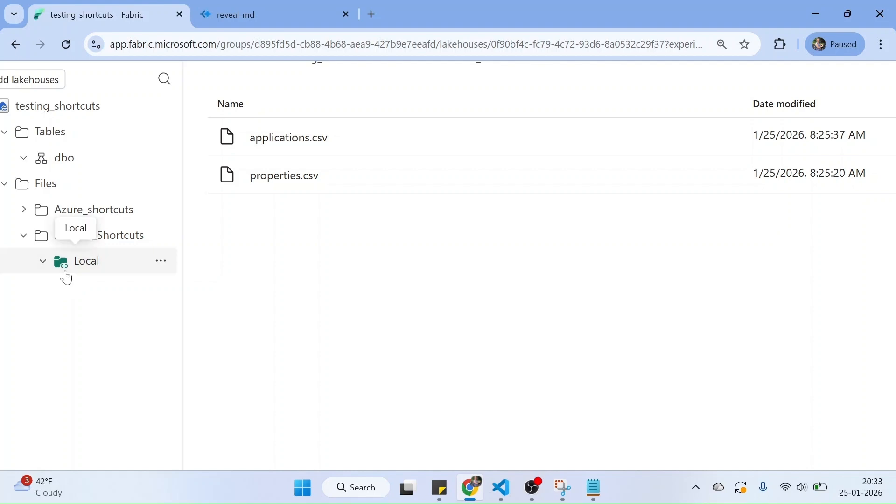
scroll(67, 278, "up", 3)
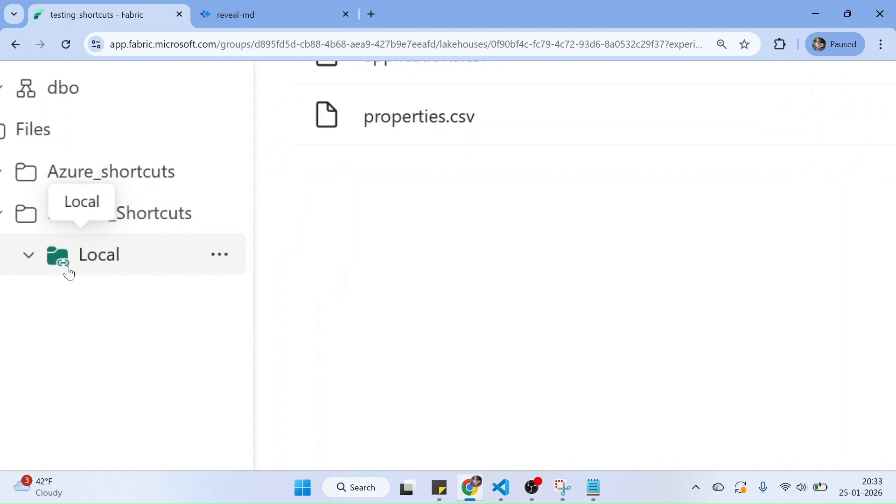
scroll(91, 294, "down", 3)
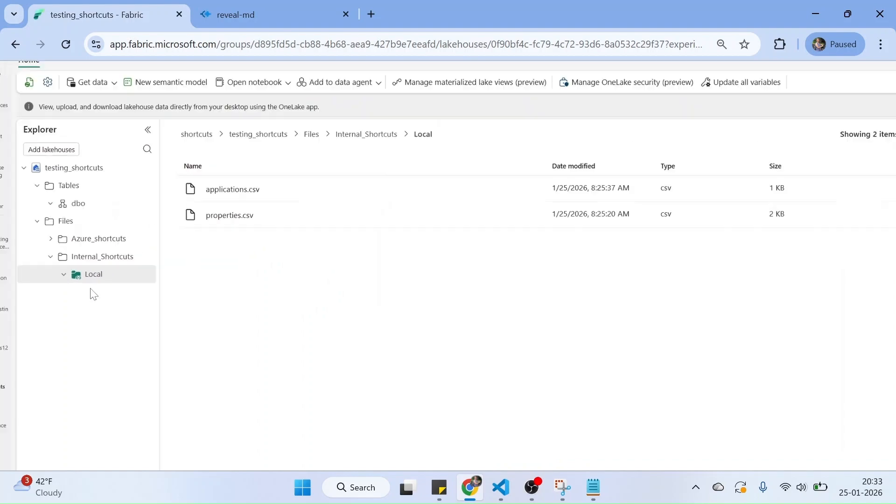
scroll(90, 294, "down", 2)
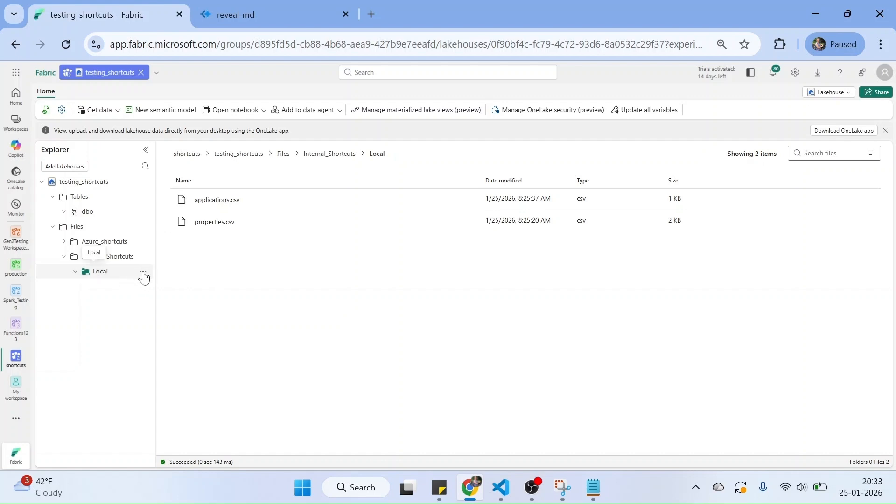
- Review the Local shortcut's management details, including target workspace, target item, target path and shortcut location
left_click(144, 275)
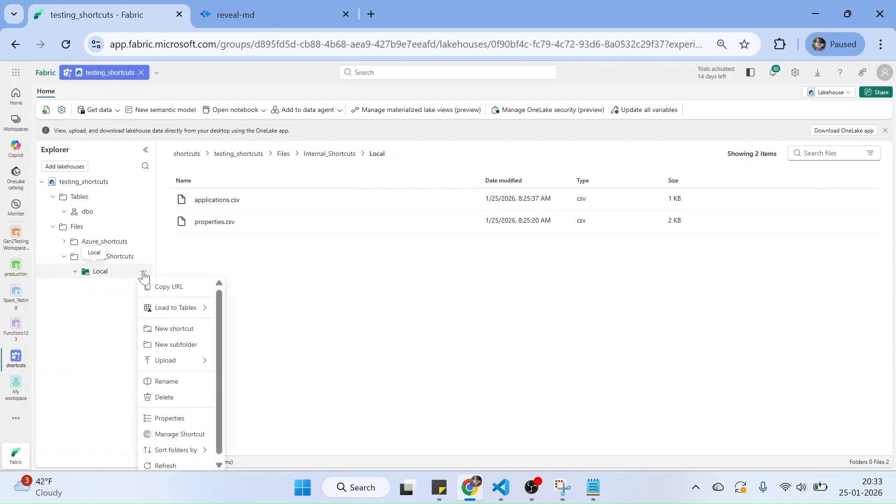
left_click(175, 435)
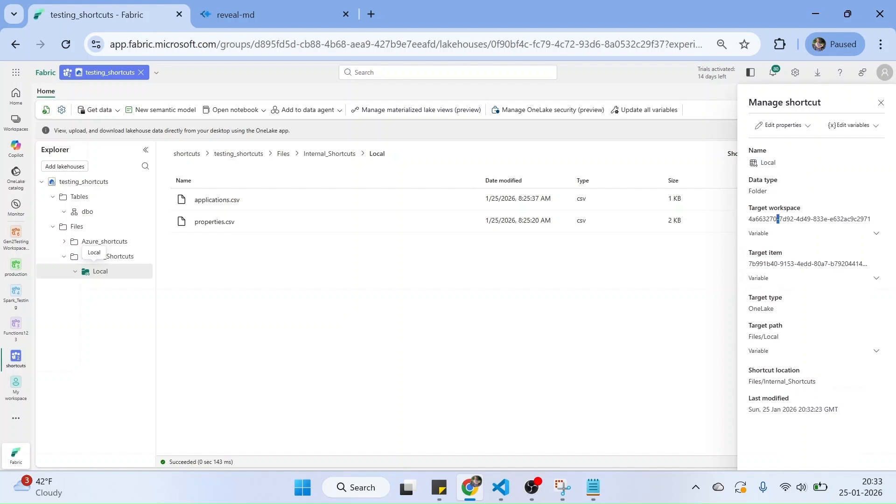
triple_click(778, 218)
triple_click(788, 264)
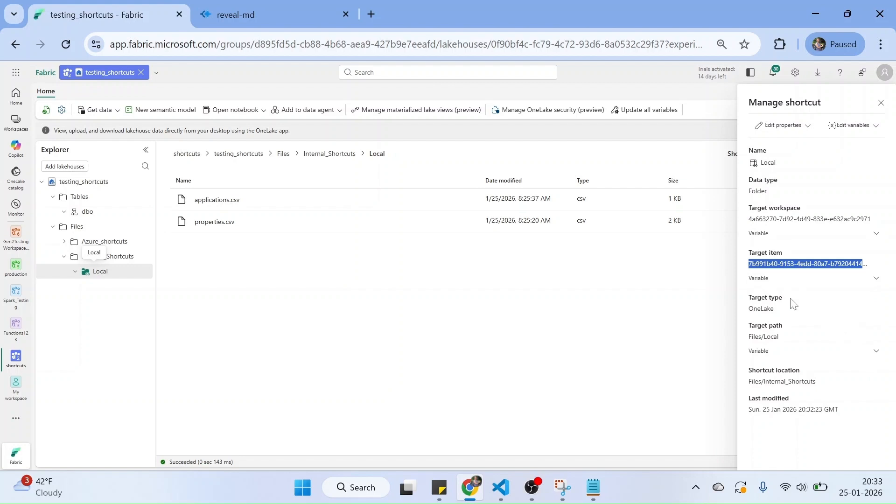
left_click_drag(778, 336, 748, 336)
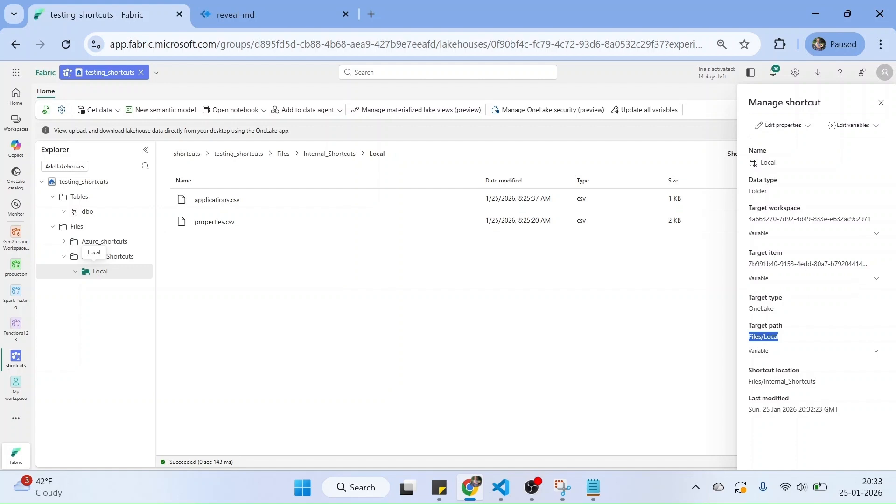
left_click_drag(816, 381, 748, 381)
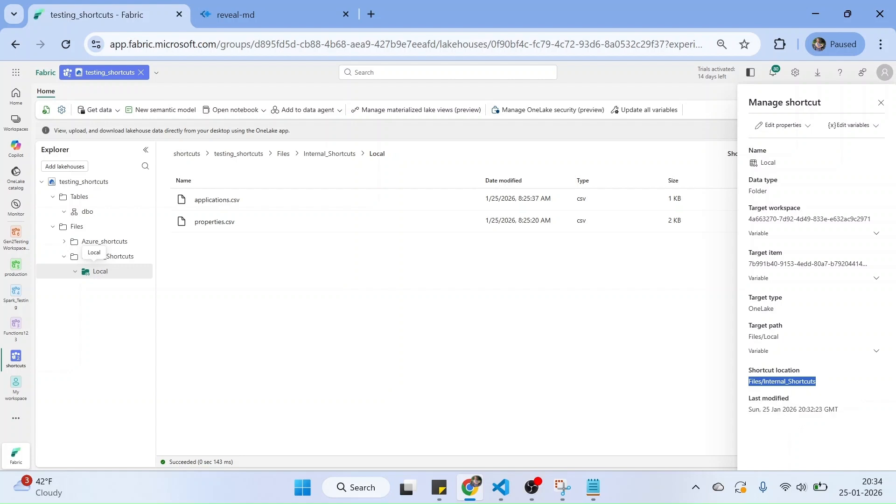
left_click(880, 102)
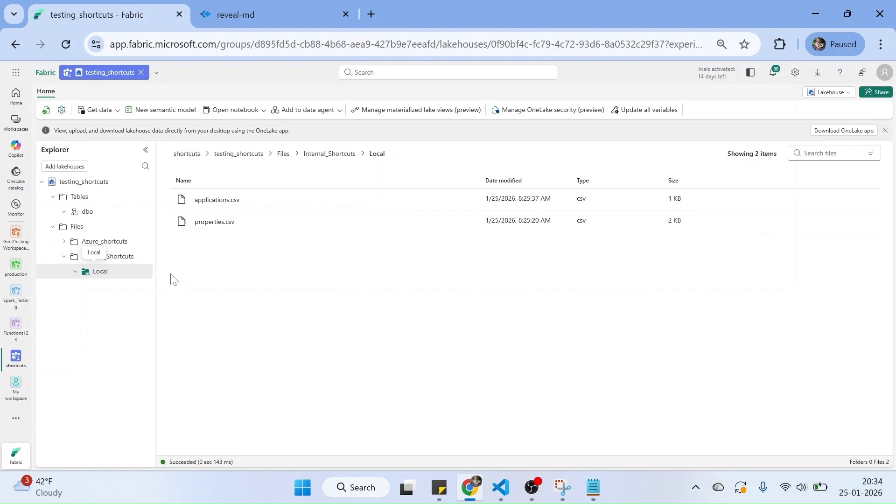
- Check the shortcut type in the Local folder's properties and copy its Shortcut Target Property URL
left_click(143, 273)
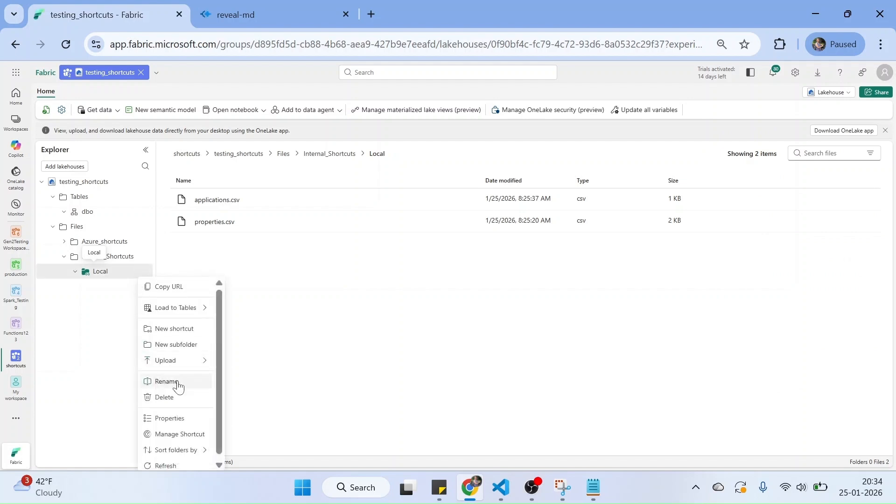
left_click(180, 425)
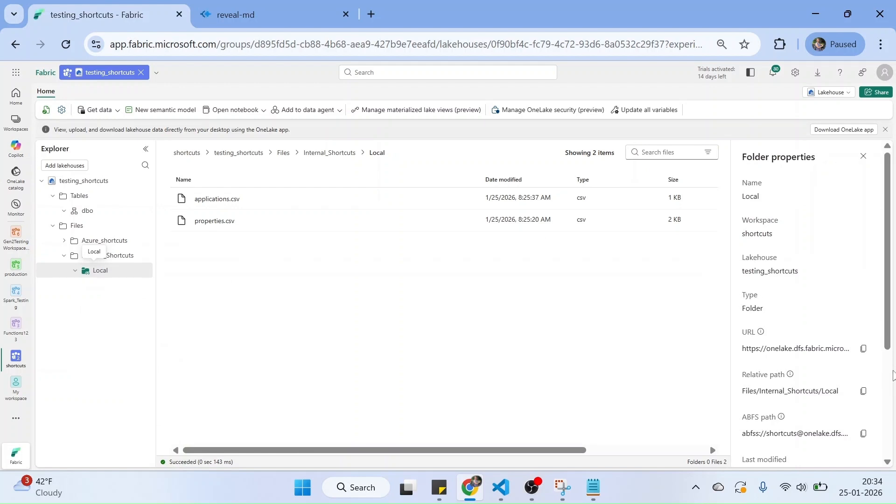
scroll(891, 406, "down", 3)
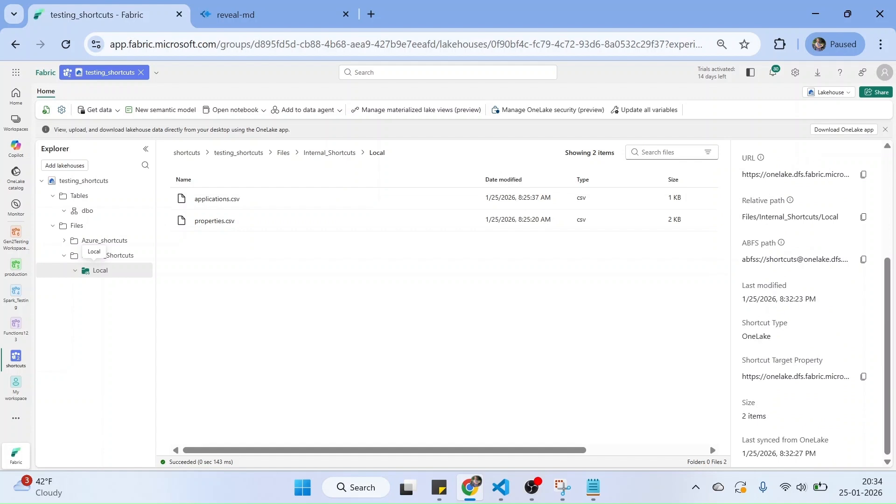
double_click(755, 336)
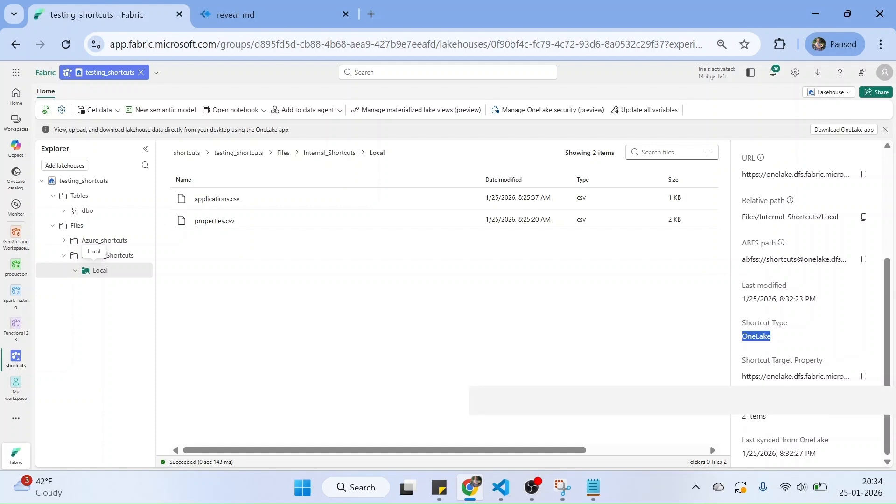
left_click(867, 380)
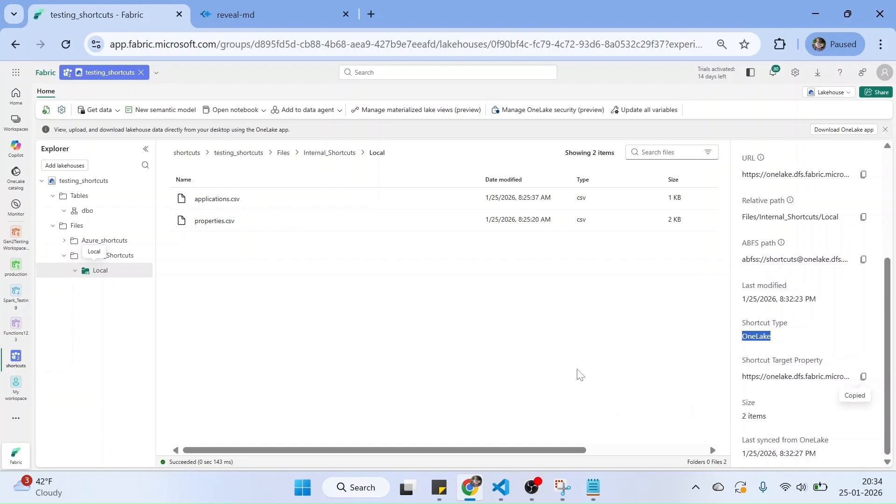
- Switch to Notepad, paste the copied target URL below the existing links, inspect its item ID, and return to Fabric
left_click(593, 487)
key("ctrl+End")
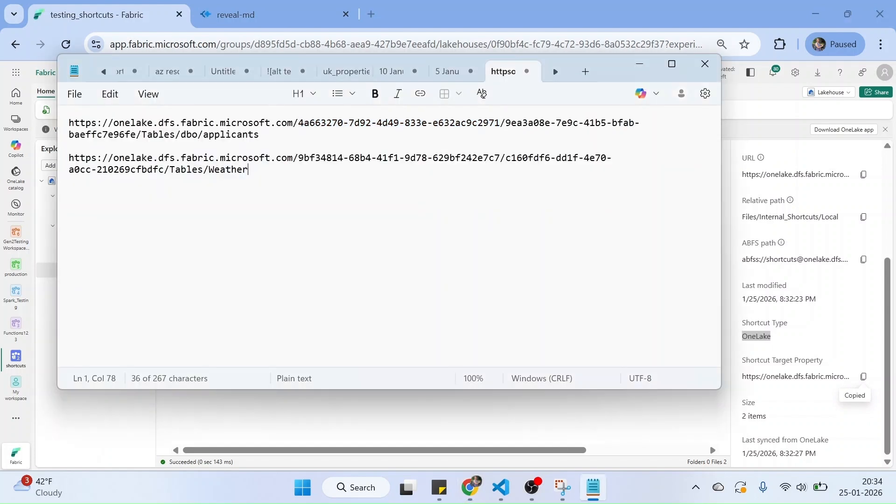
key("Return")
key("Return")
key("ctrl+v")
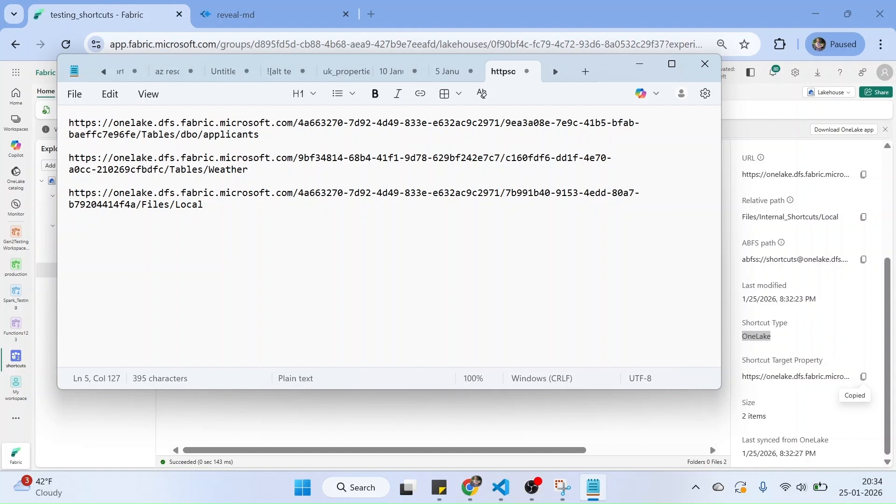
left_click_drag(299, 193, 136, 204)
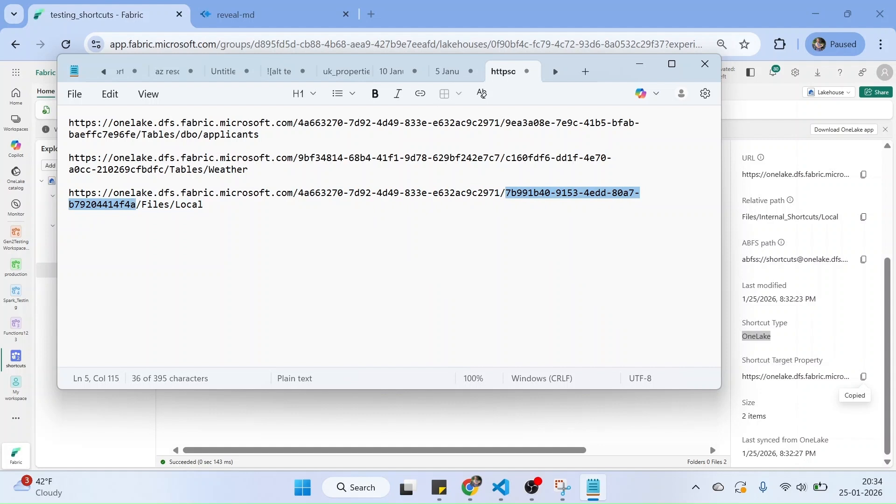
left_click(639, 65)
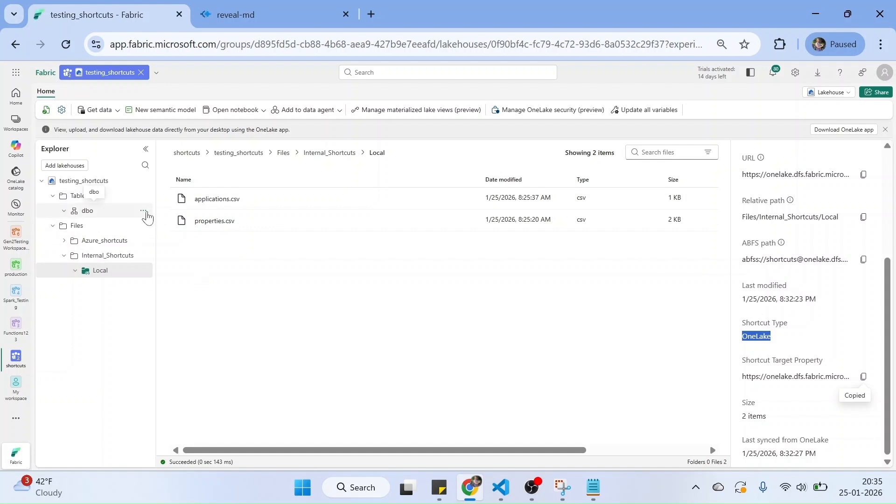
- Start a new table shortcut in the dbo schema from Microsoft OneLake with Lakehouse_2 as the data source
left_click(144, 211)
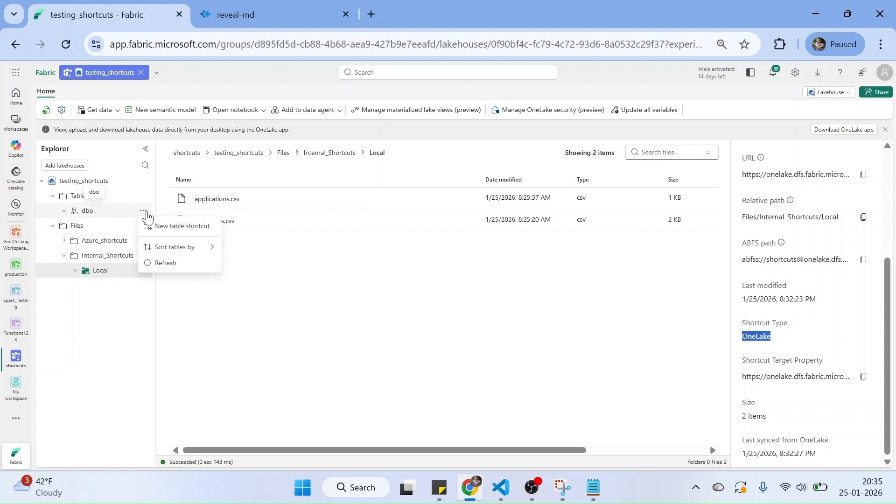
left_click(179, 226)
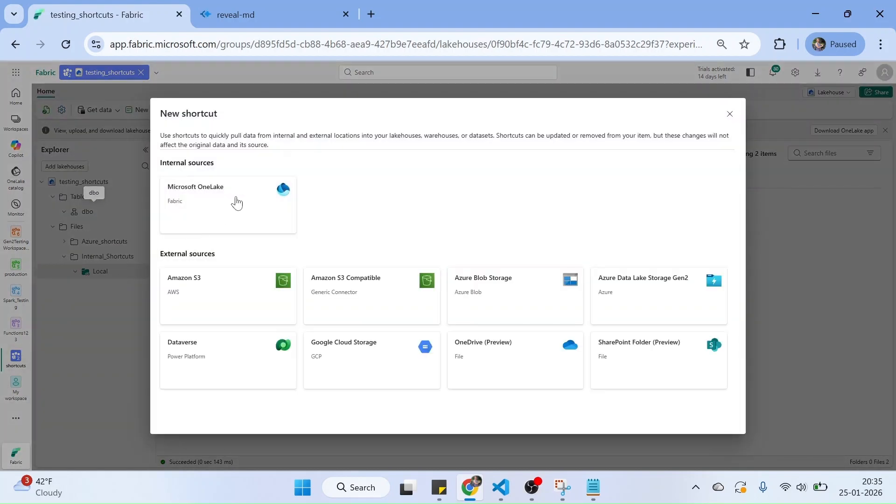
left_click(204, 207)
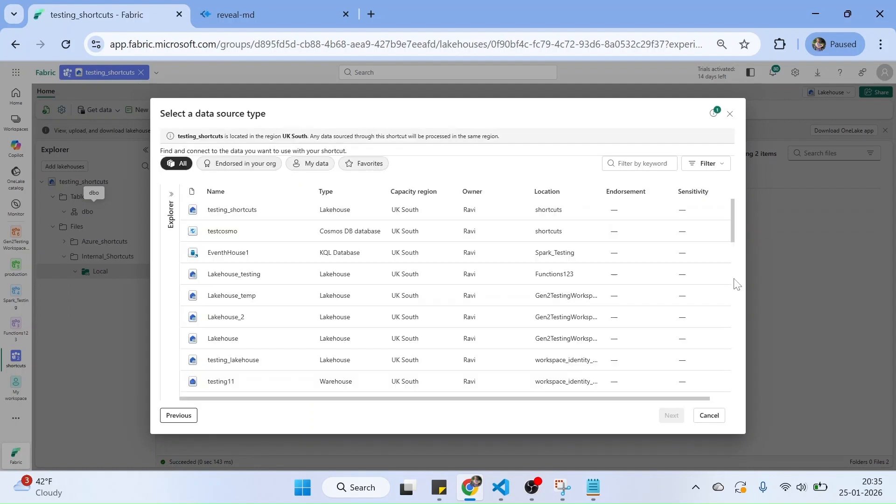
left_click(218, 321)
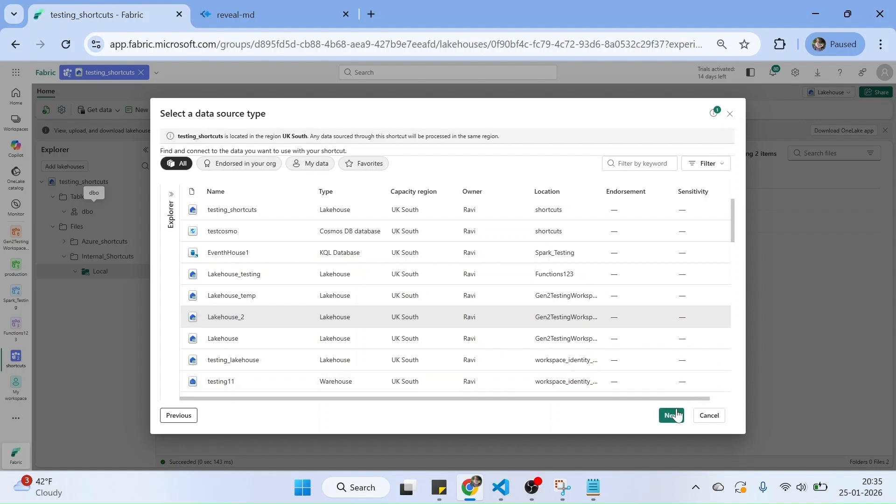
left_click(672, 415)
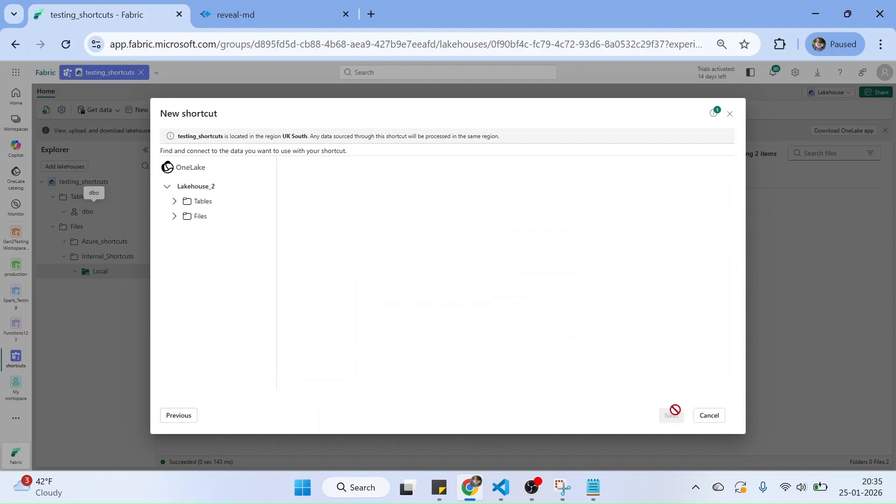
- Select the contributions-extract-082025 table under Lakehouse_2's Tables and create the shortcut in dbo
left_click(175, 201)
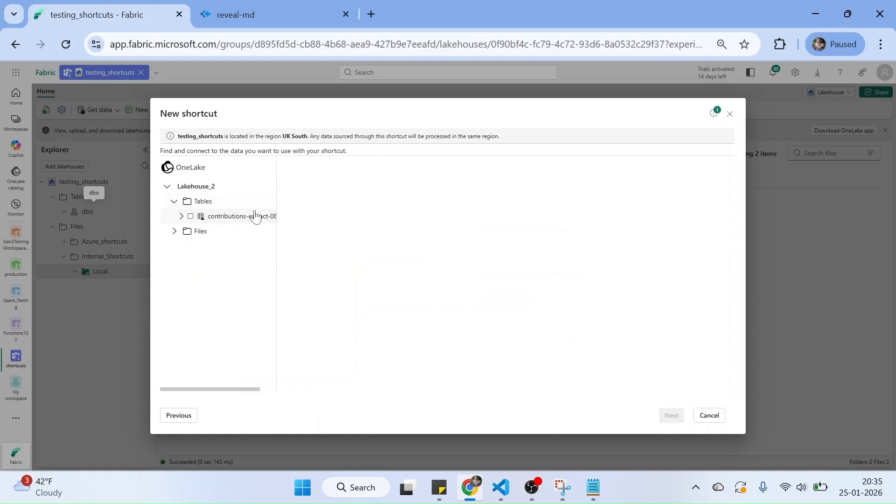
left_click(190, 216)
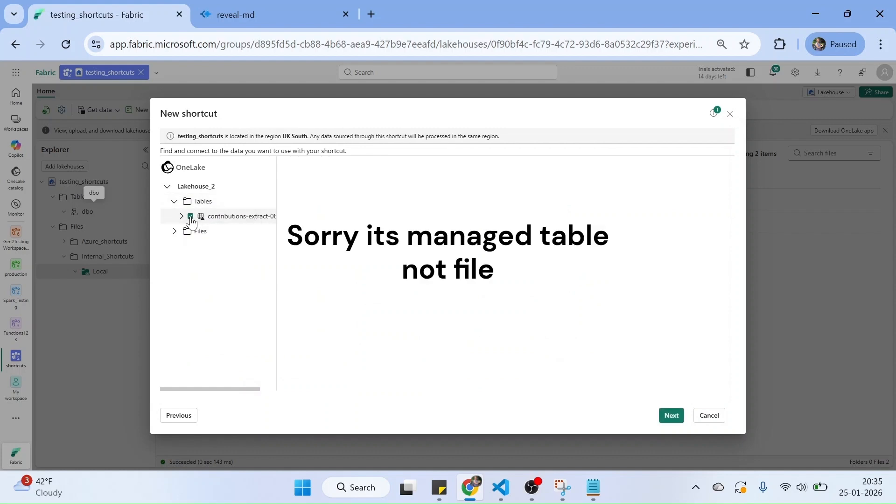
left_click(670, 416)
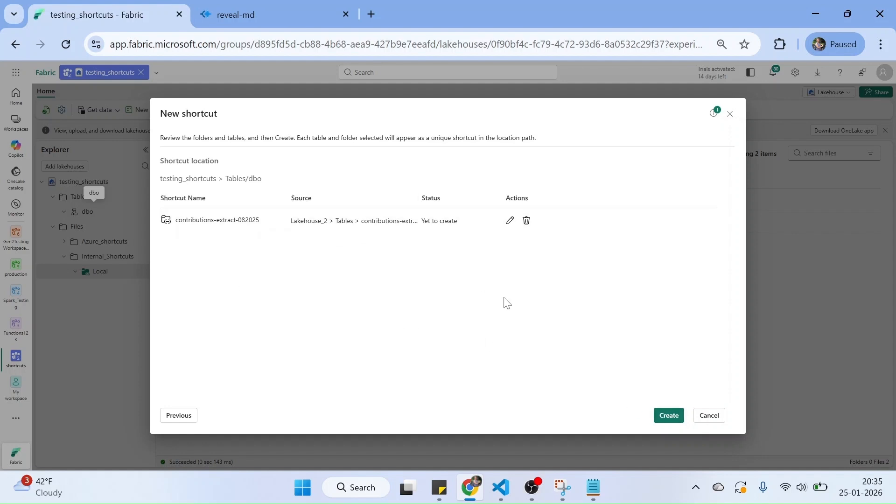
left_click(672, 416)
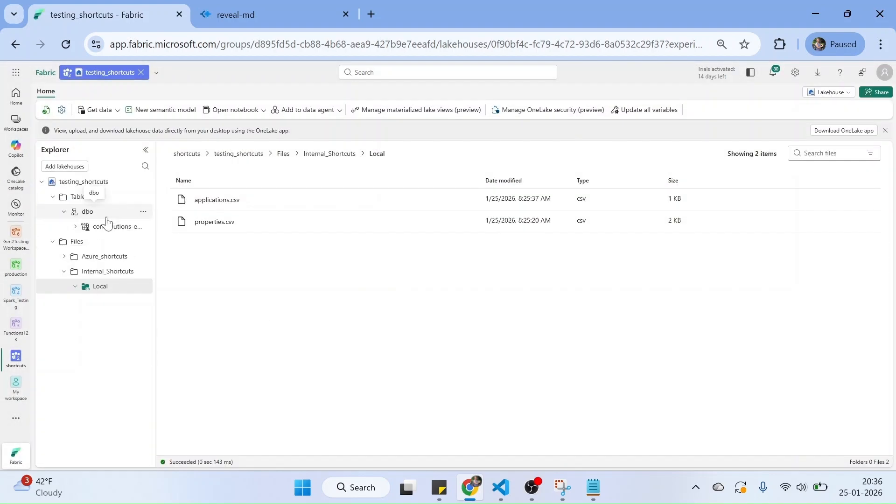
scroll(94, 324, "up", 5)
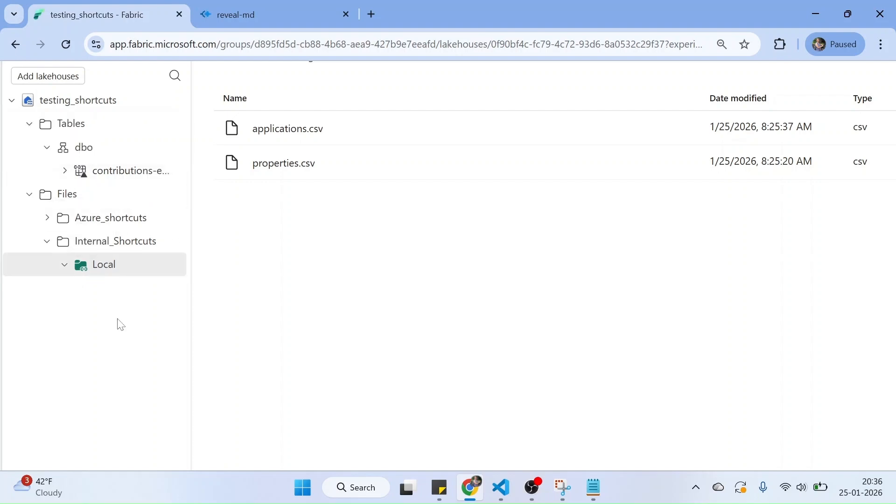
- Preview the data of the contributions-extract-082025 shortcut table in the dbo schema
key("ctrl+minus")
key("ctrl+minus")
key("ctrl+minus")
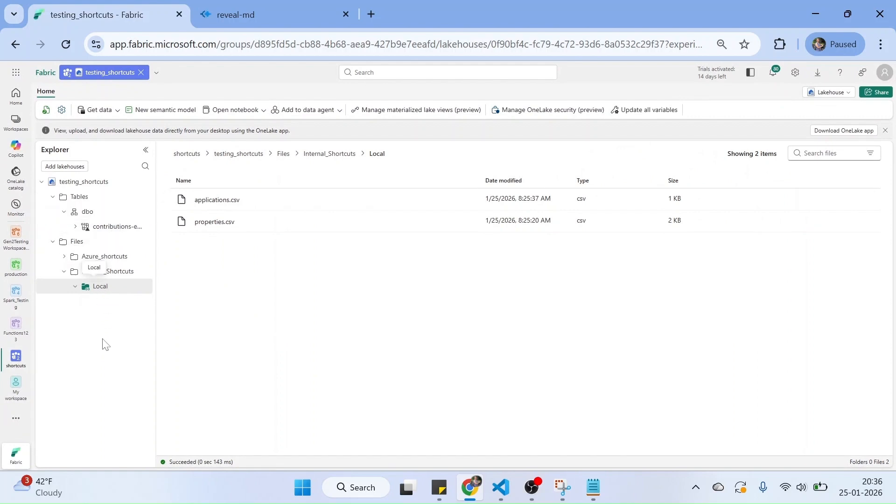
left_click(116, 231)
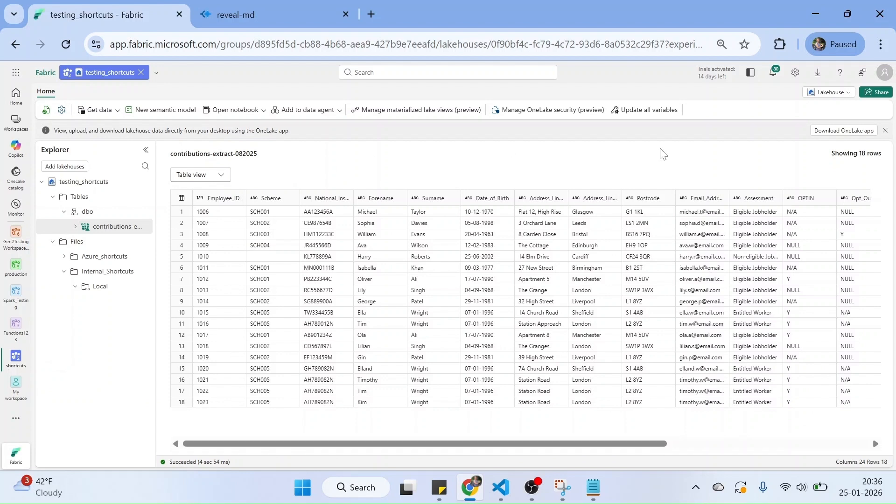
- Switch to the lakehouse's SQL analytics endpoint and locate contributions-extract-082025 among the dbo schema's tables, widening the explorer to show its full name
left_click(846, 95)
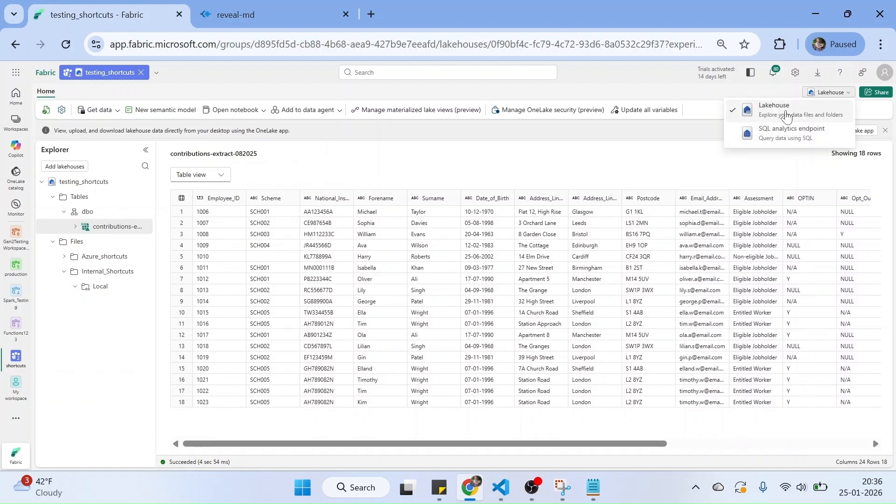
left_click(762, 142)
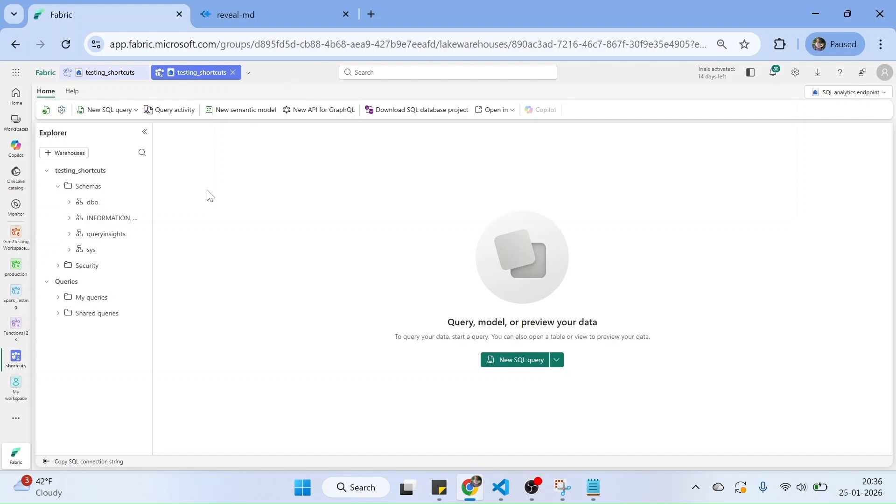
left_click(73, 206)
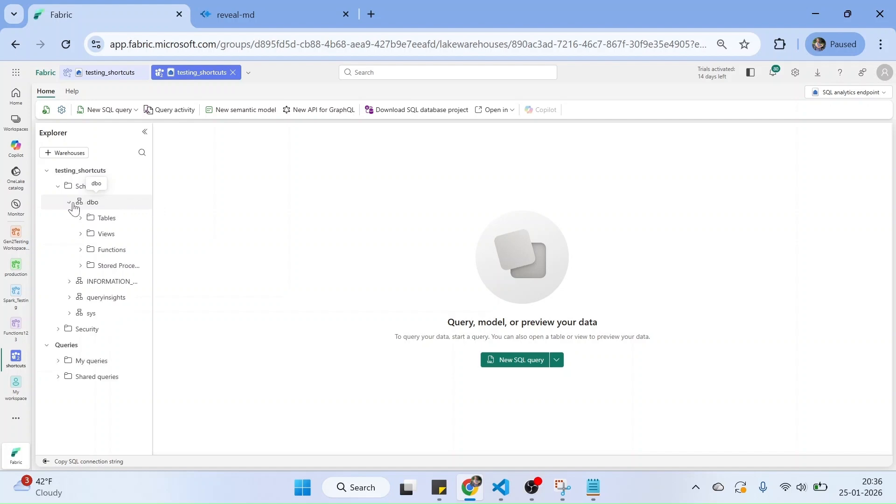
left_click(78, 217)
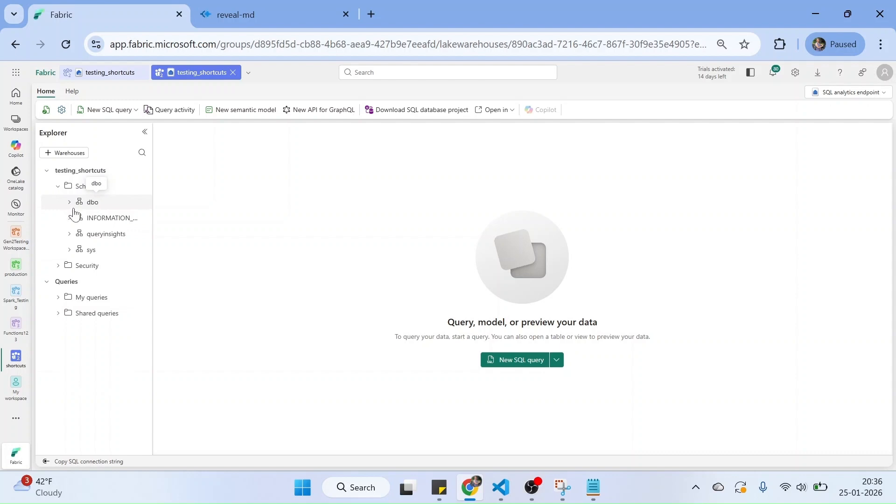
left_click(67, 205)
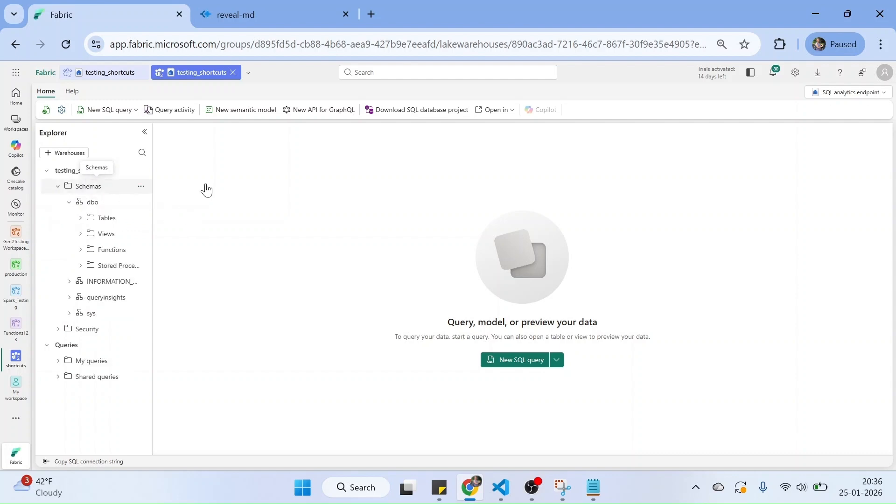
left_click(81, 218)
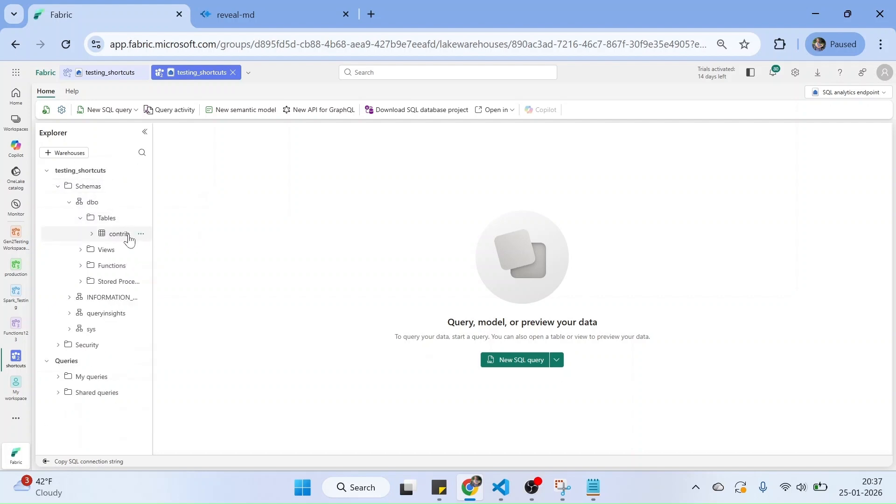
left_click(92, 237)
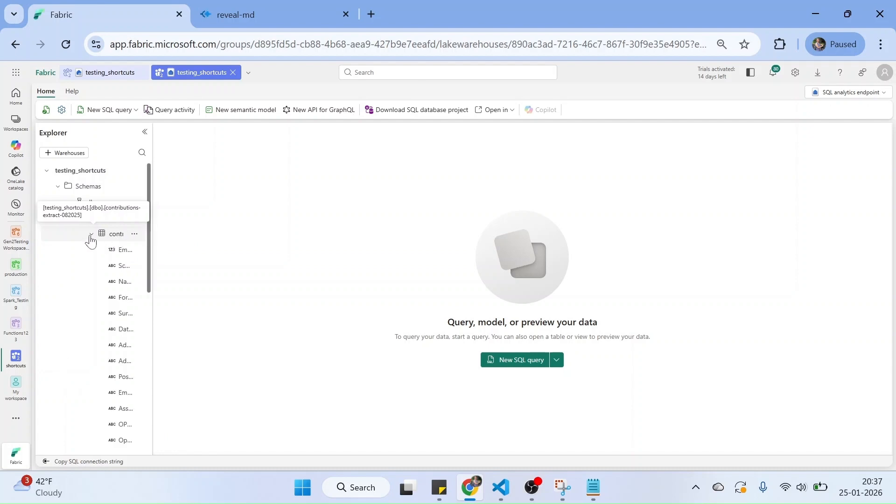
left_click(91, 236)
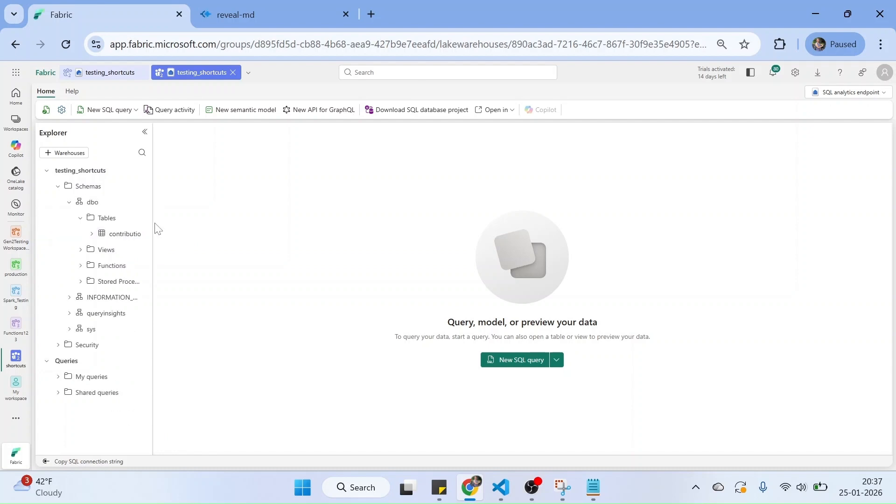
left_click_drag(153, 223, 252, 226)
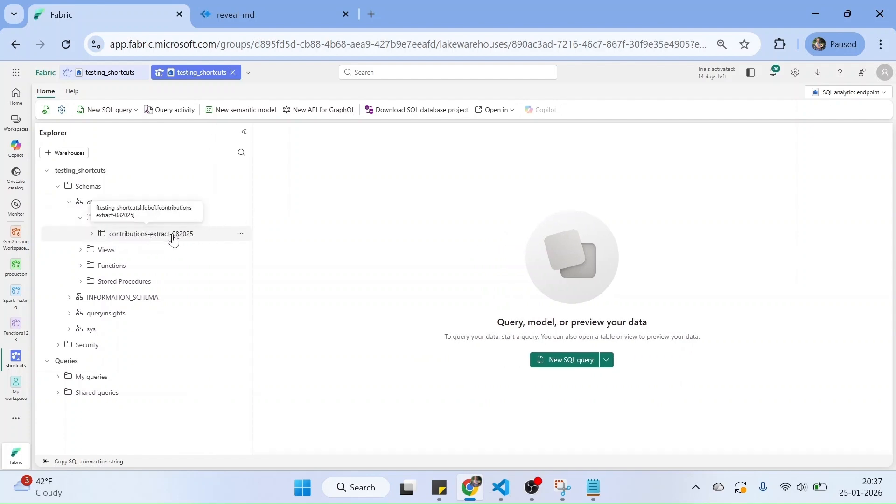
- Preview the contributions-extract-082025 table's data in the SQL analytics endpoint and check which query actions it offers
left_click(243, 240)
left_click(241, 234)
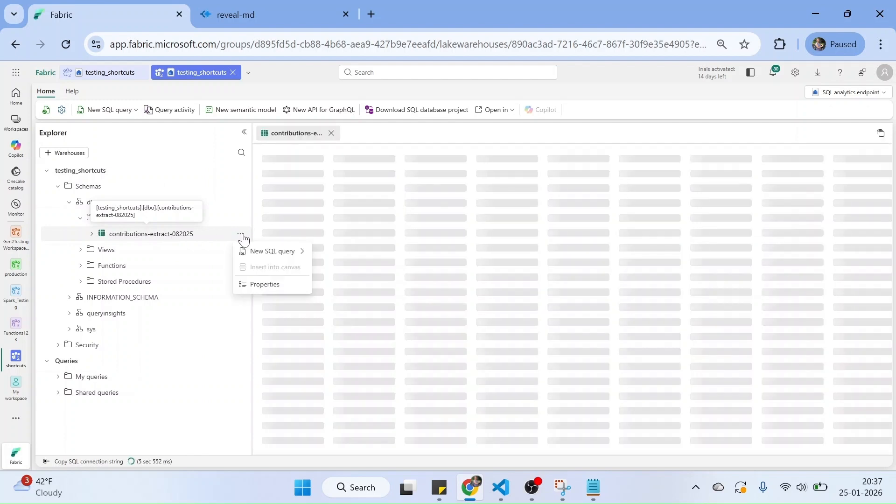
left_click(478, 144)
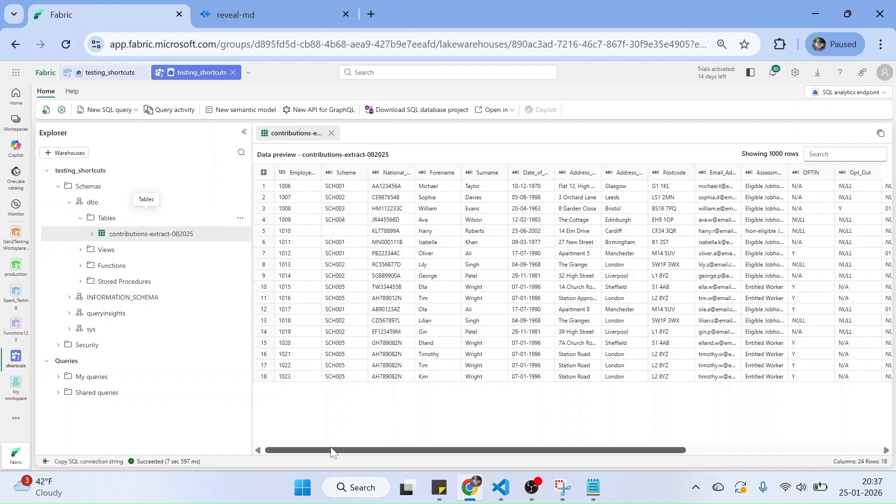
left_click_drag(332, 450, 244, 236)
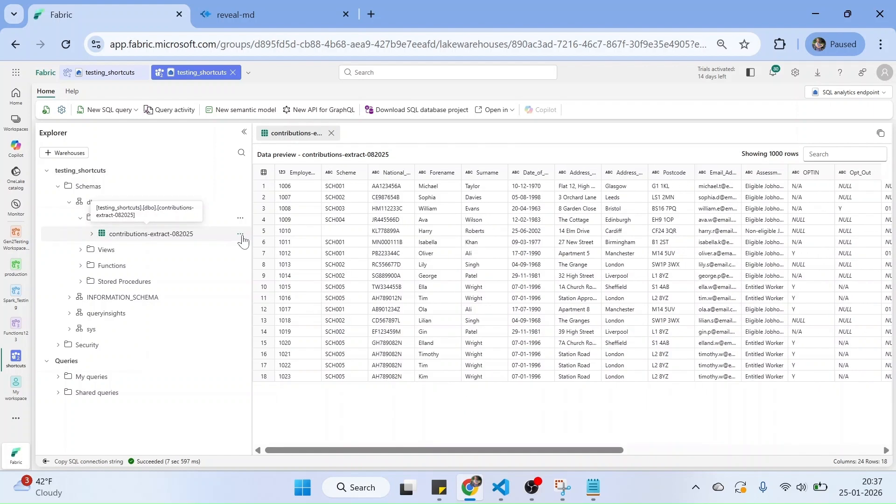
left_click(241, 235)
left_click(282, 249)
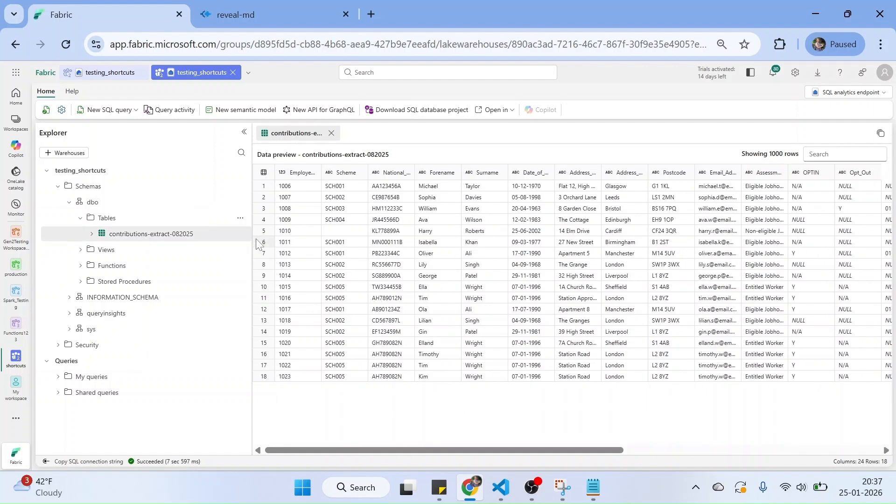
left_click(241, 236)
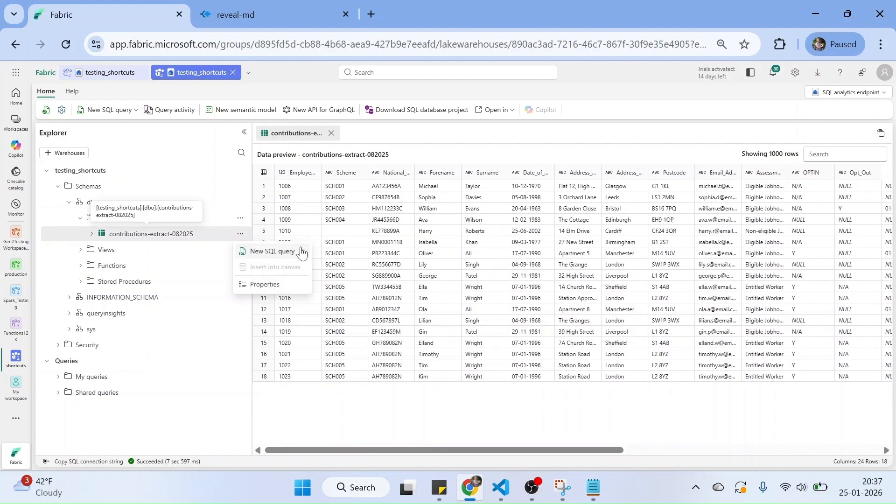
mouse_move(297, 250)
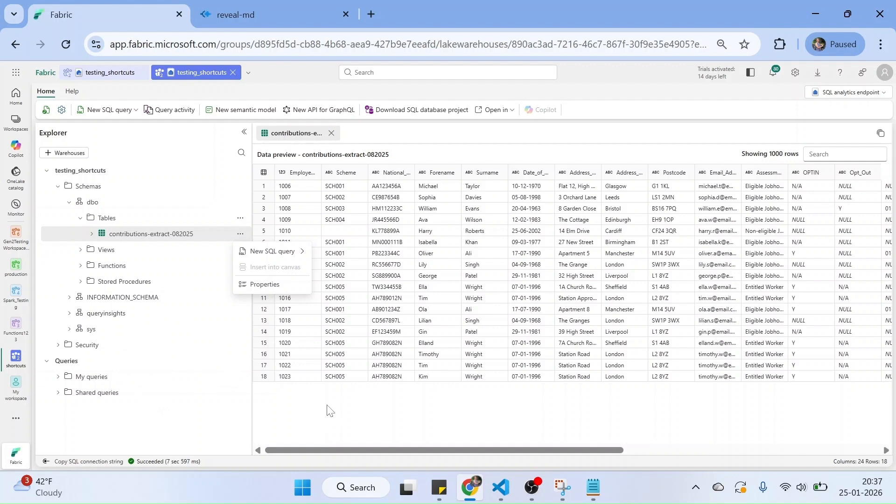
- Return to the testing_shortcuts lakehouse and start a new schema shortcut under Tables with Microsoft OneLake as the source
left_click(106, 74)
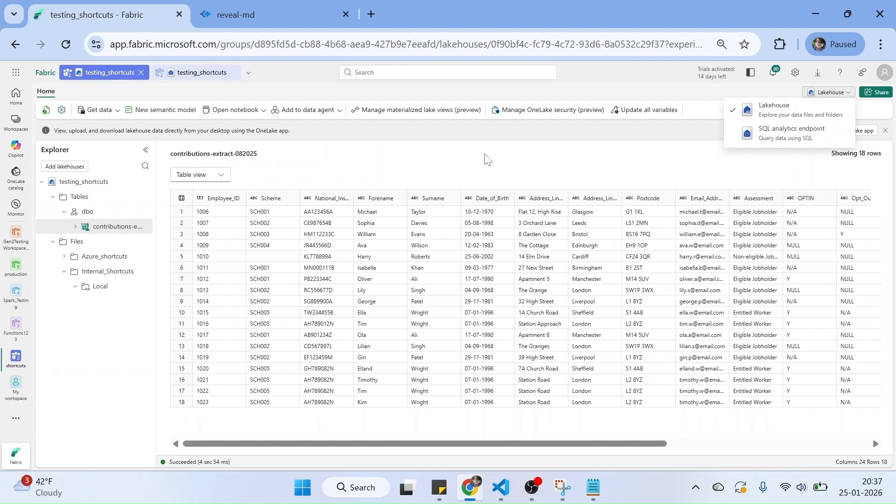
left_click(333, 158)
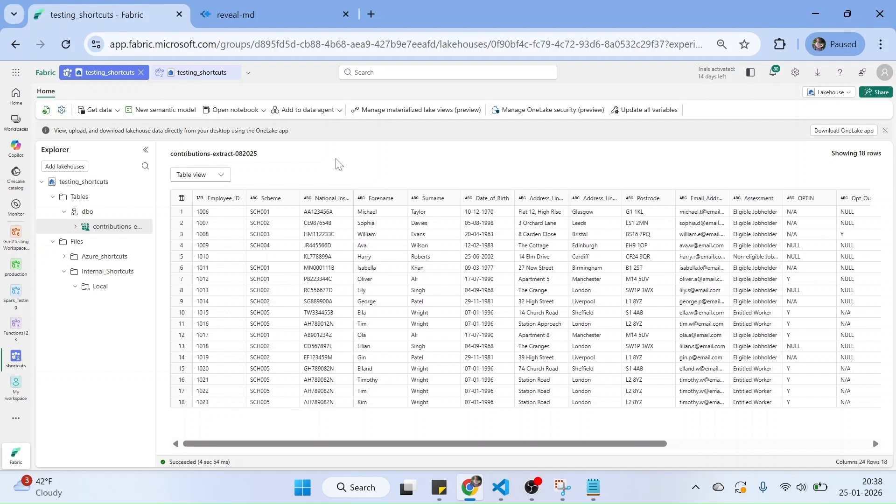
left_click(875, 108)
mouse_move(75, 196)
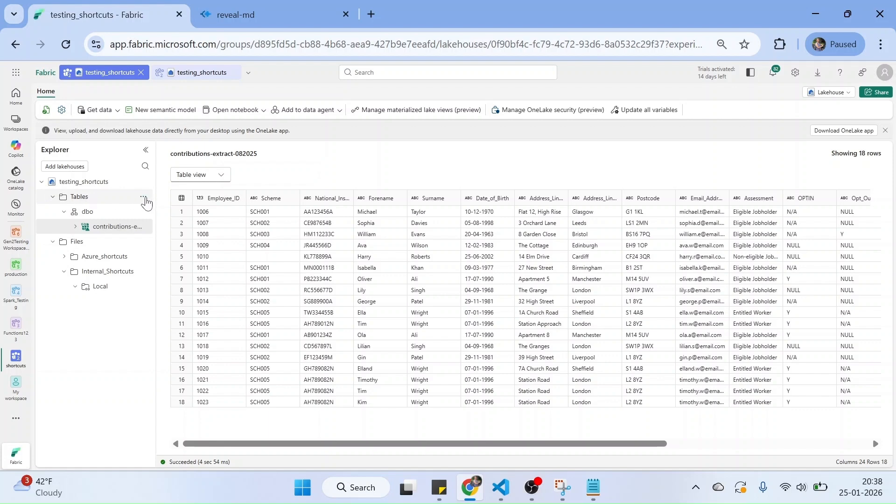
left_click(143, 197)
scroll(145, 203, "up", 2)
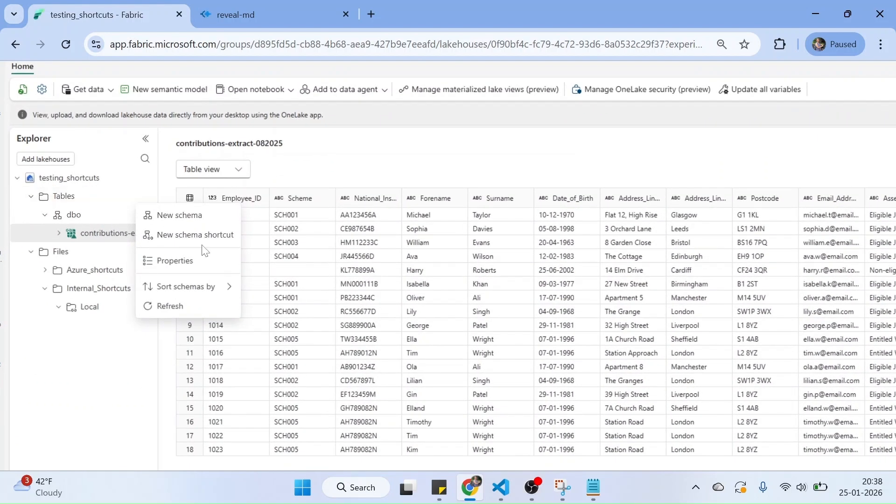
left_click(182, 242)
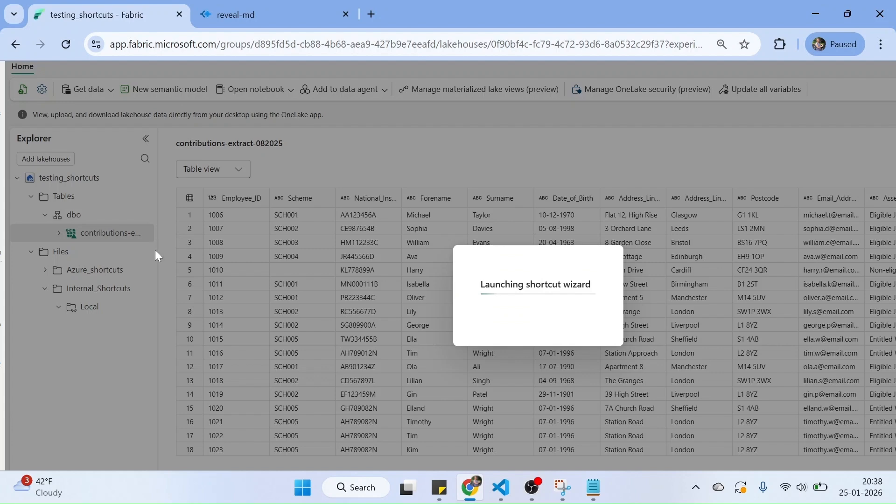
scroll(122, 309, "down", 3)
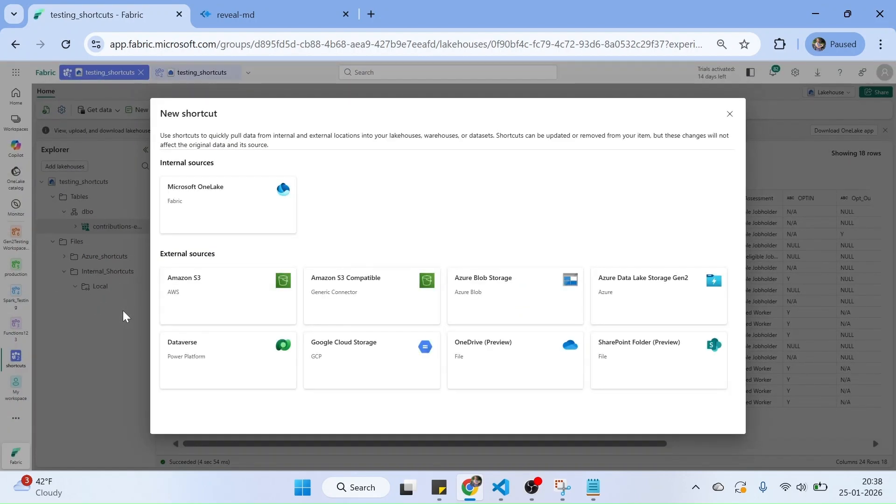
left_click(256, 206)
left_click(222, 261)
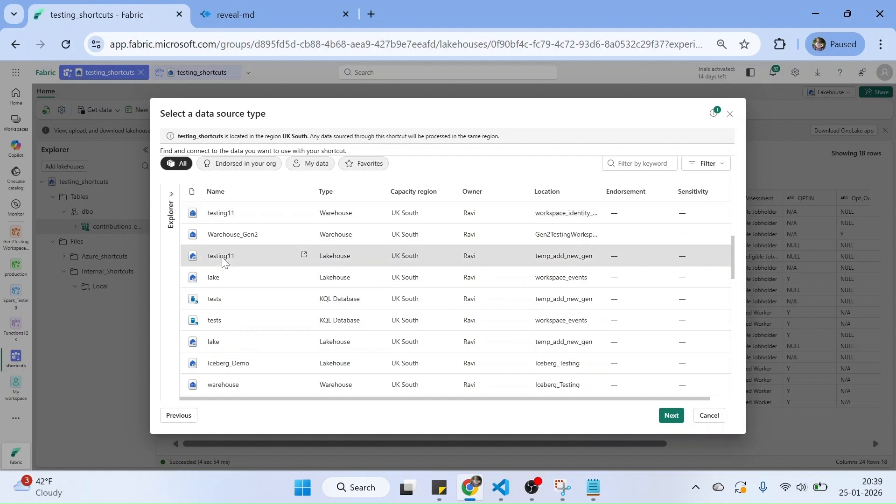
left_click(669, 414)
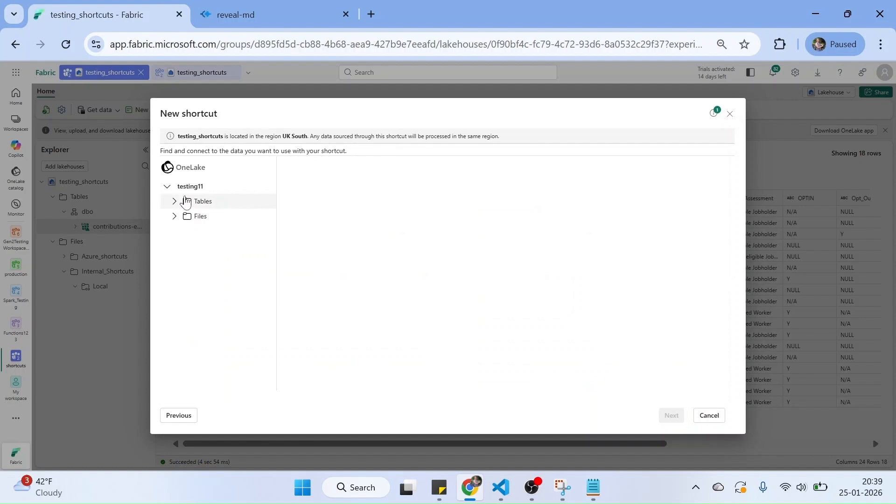
left_click(179, 416)
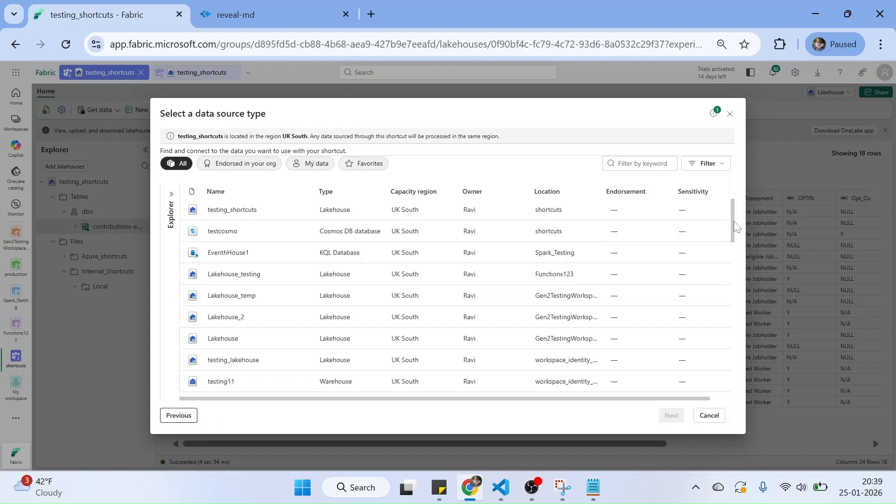
- Browse the available data sources and filter them to the Lakehouse type
left_click_drag(733, 221, 735, 256)
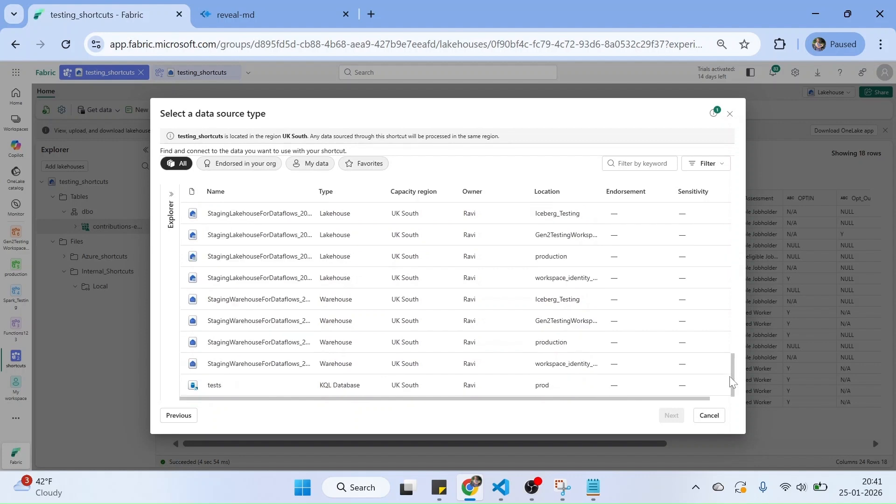
left_click_drag(730, 380, 735, 199)
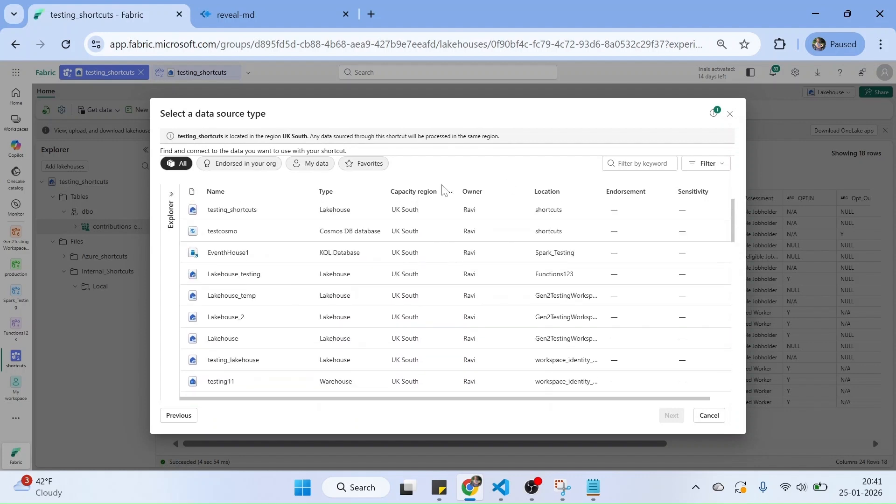
left_click(724, 168)
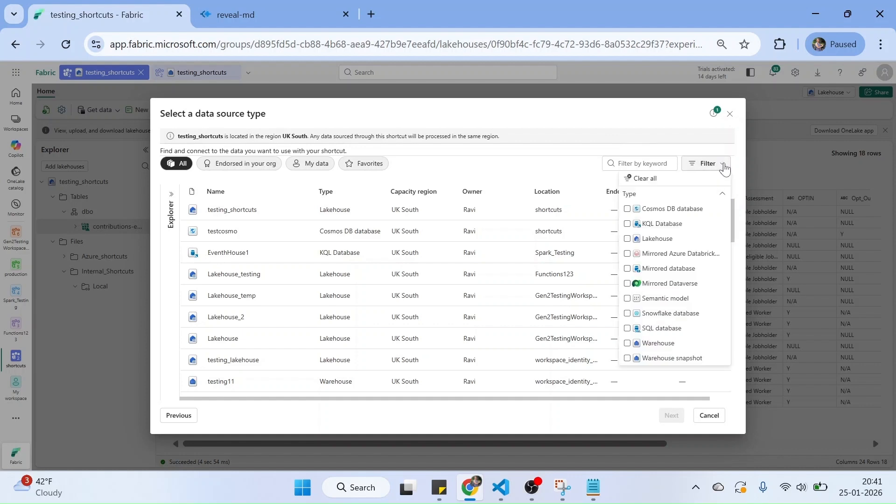
left_click(631, 237)
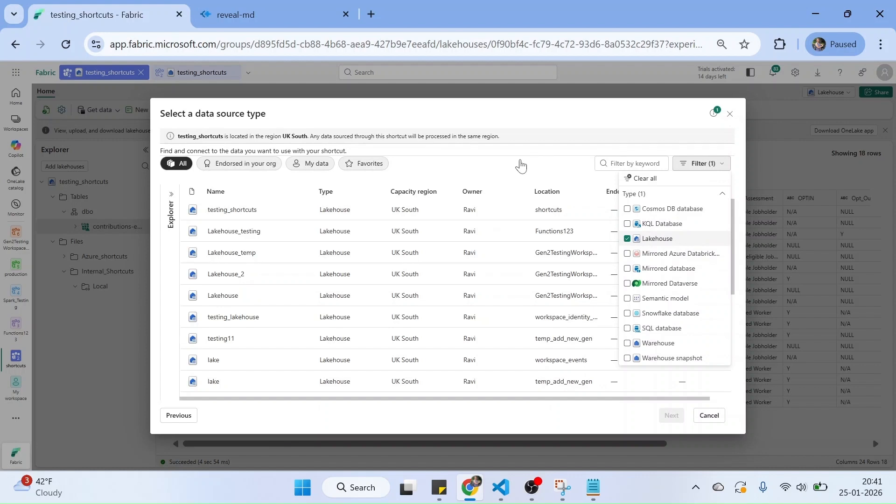
key("Escape")
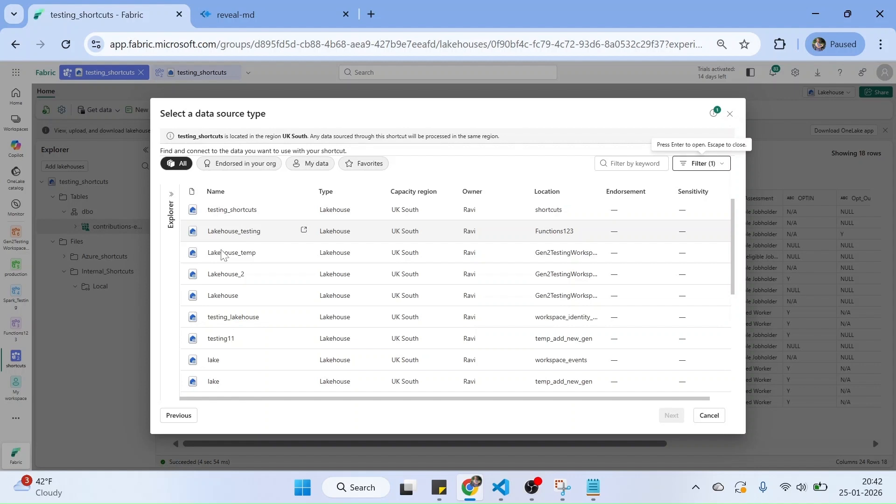
- Choose the properties schema under Tables of the data source named Lakehouse and continue to the shortcut review
left_click(209, 300)
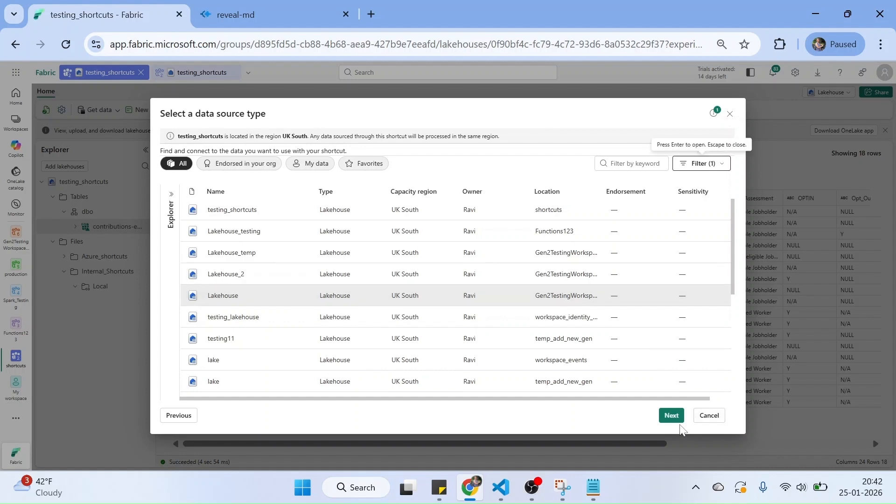
left_click(666, 418)
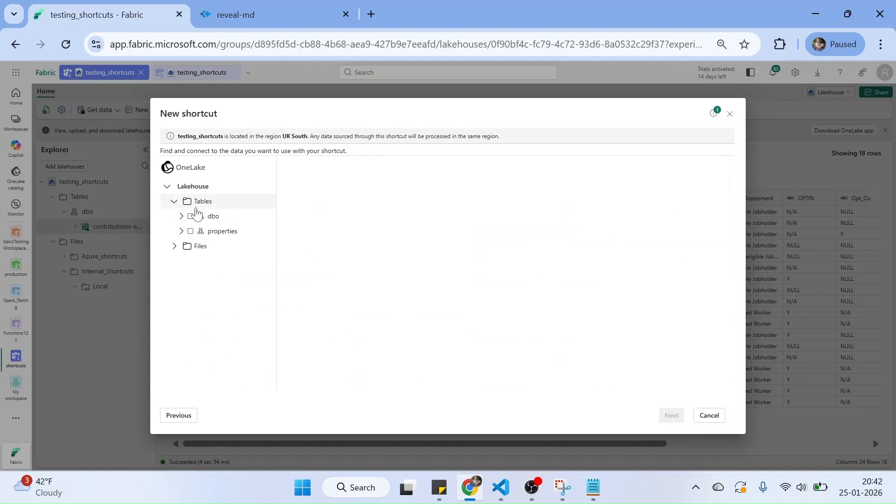
left_click(183, 233)
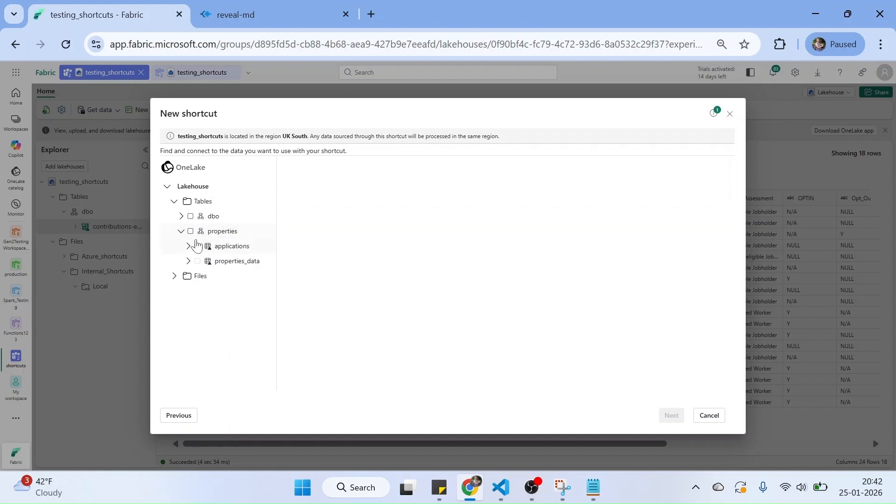
left_click(191, 232)
left_click(673, 421)
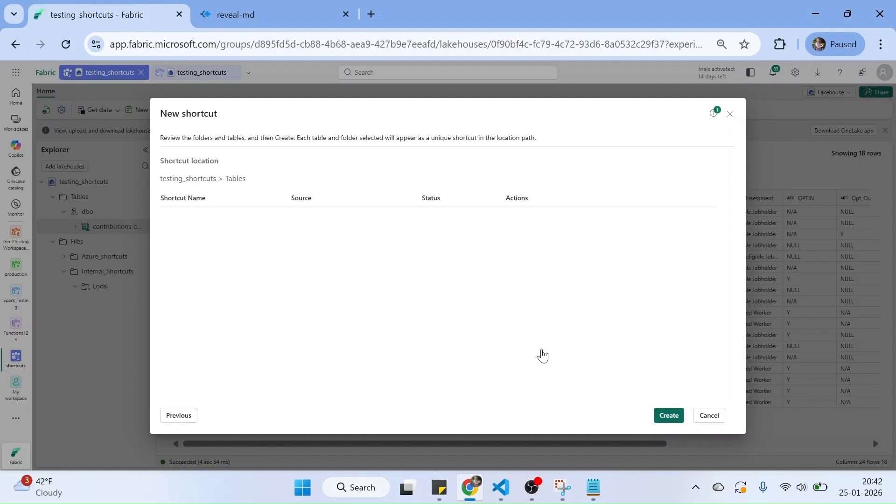
- Create the properties schema shortcut under Tables and check which actions its options offer
left_click(673, 421)
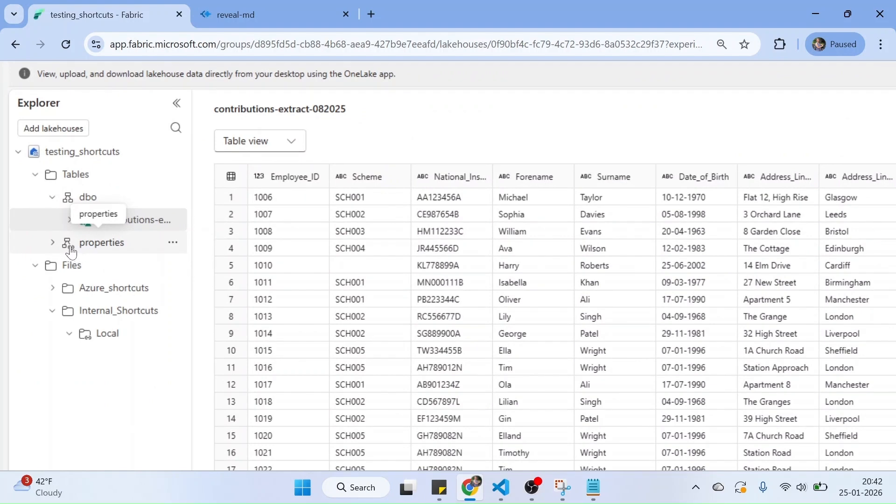
scroll(60, 378, "down", 5)
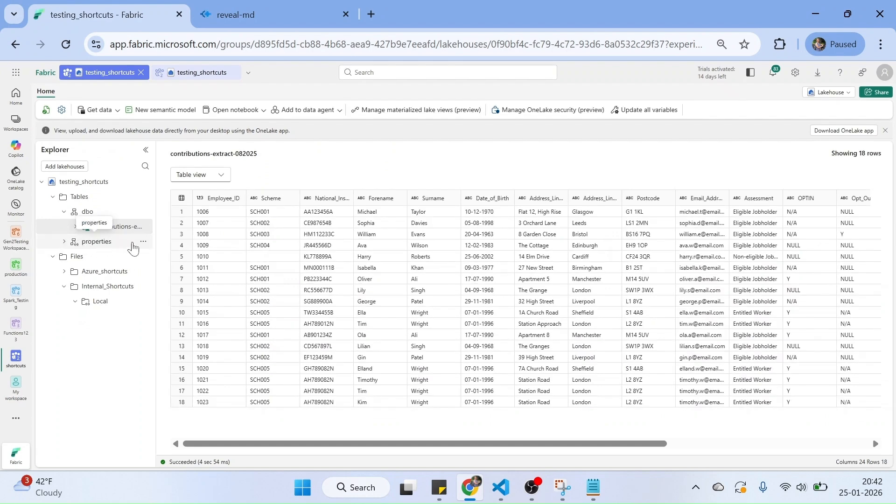
left_click(143, 243)
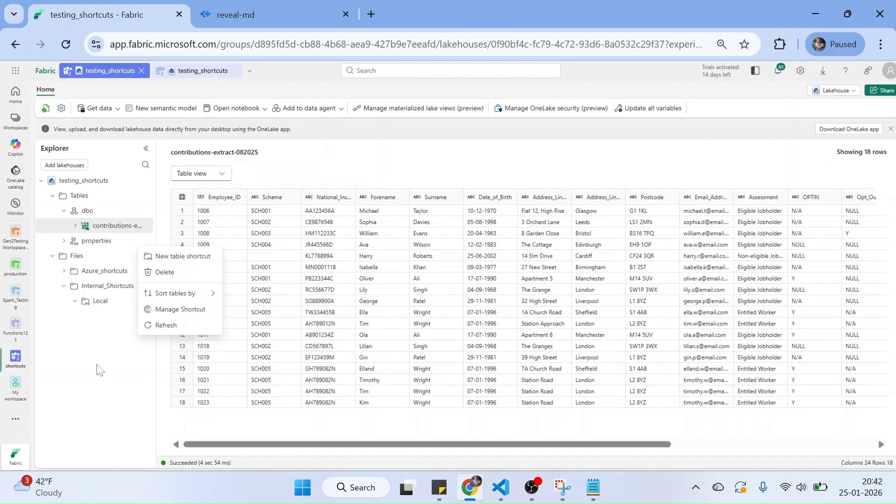
left_click(98, 369)
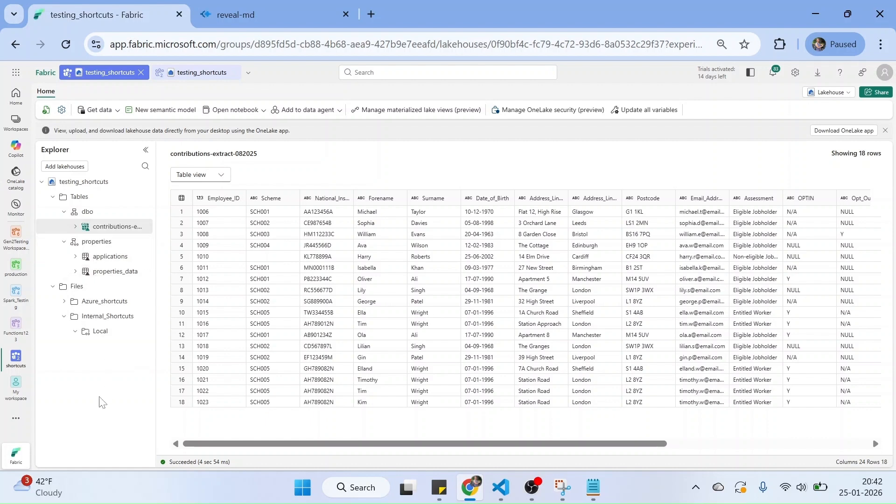
- Preview the data of the applications and properties_data tables in the properties schema shortcut
left_click(117, 261)
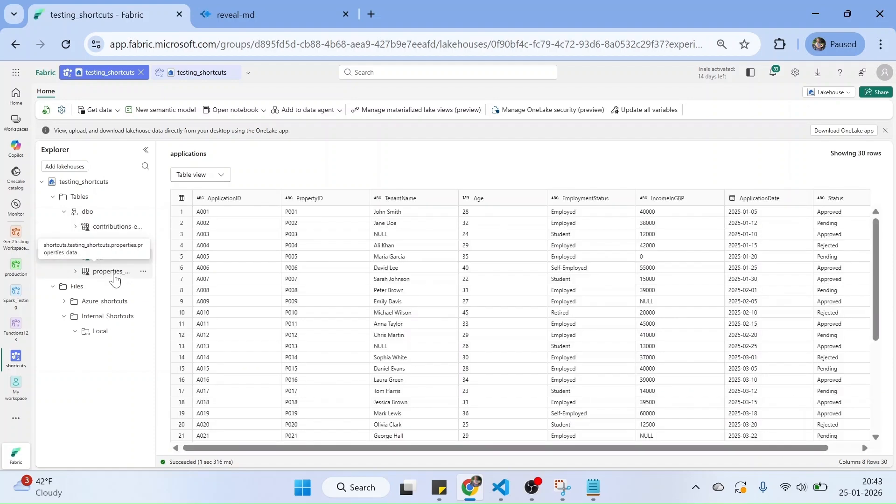
left_click(115, 278)
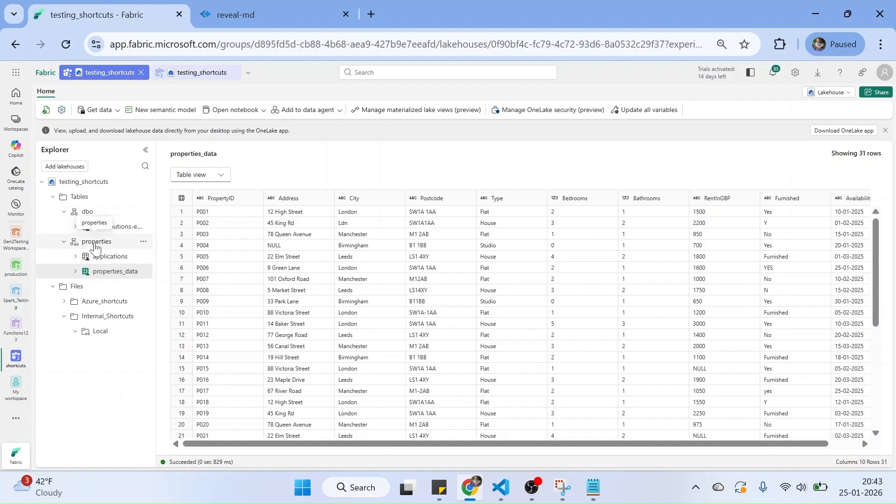
- Review the properties schema shortcut's management details, checking its target type and shortcut location
left_click(144, 242)
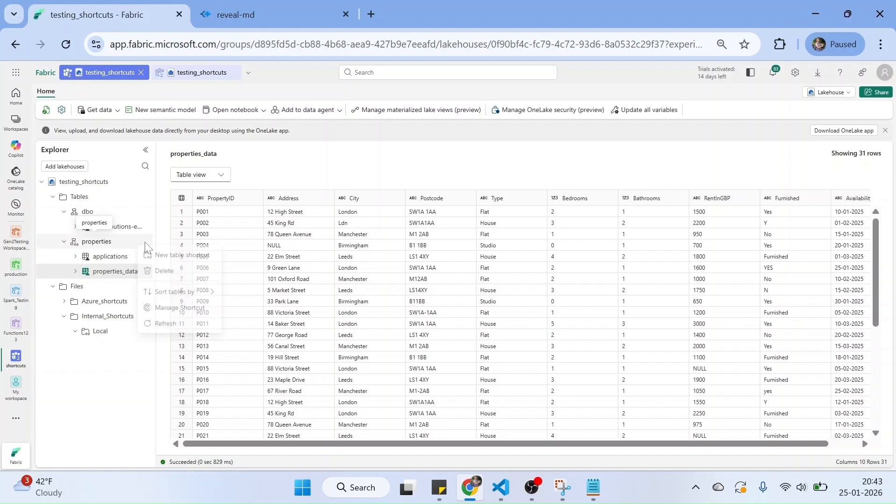
left_click(181, 311)
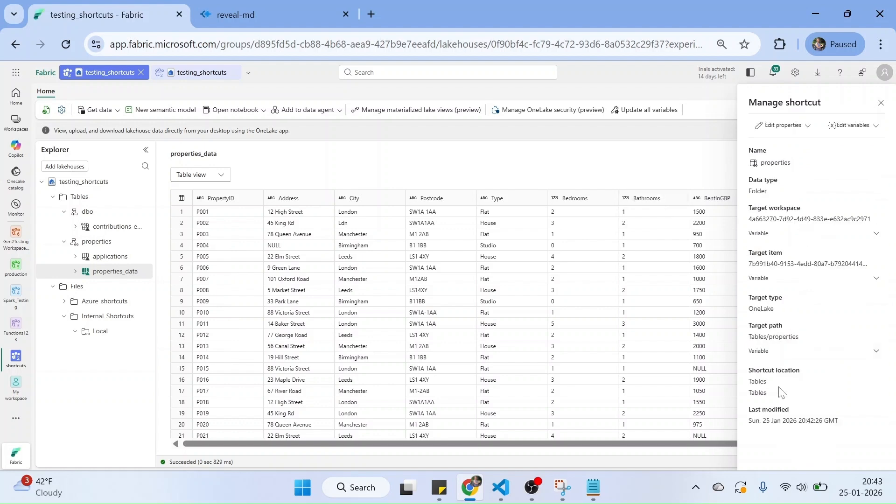
double_click(761, 309)
double_click(757, 381)
double_click(763, 393)
left_click(776, 391)
left_click(881, 102)
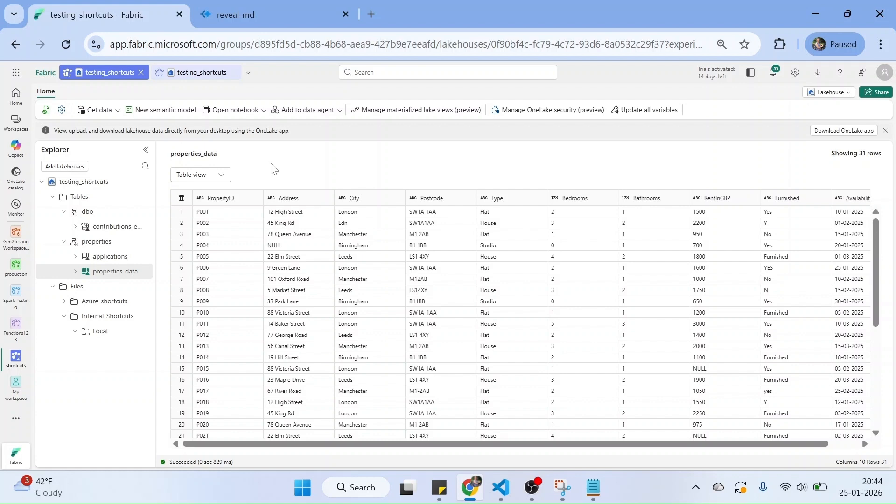
mouse_move(142, 198)
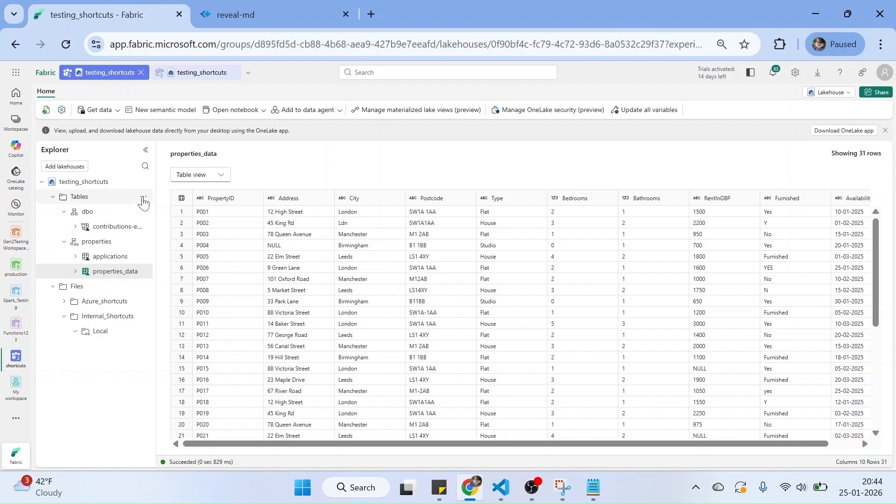
left_click(147, 200)
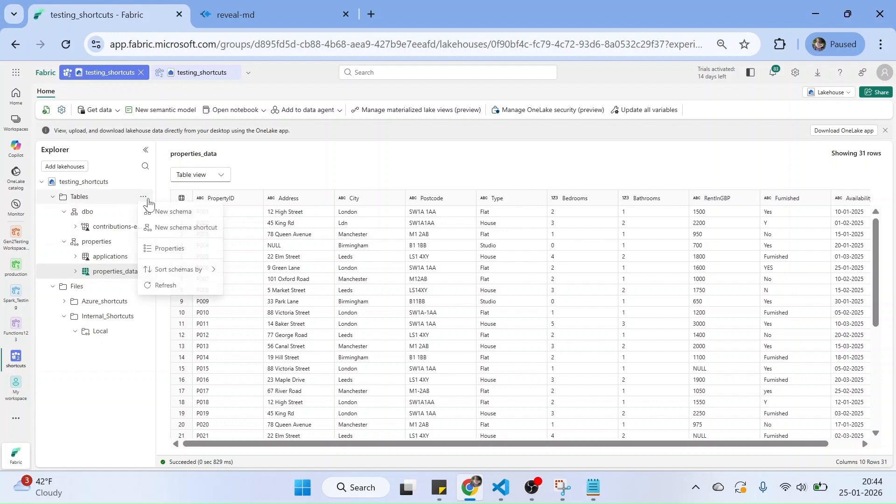
left_click(311, 169)
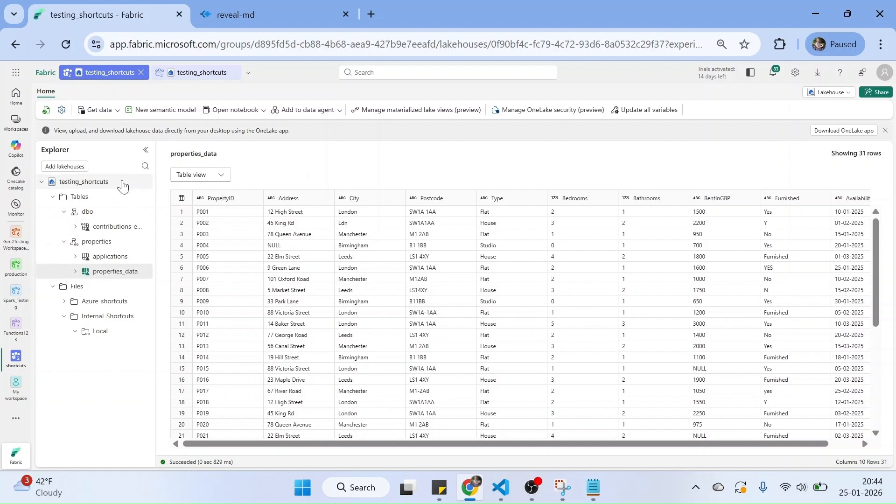
left_click(144, 197)
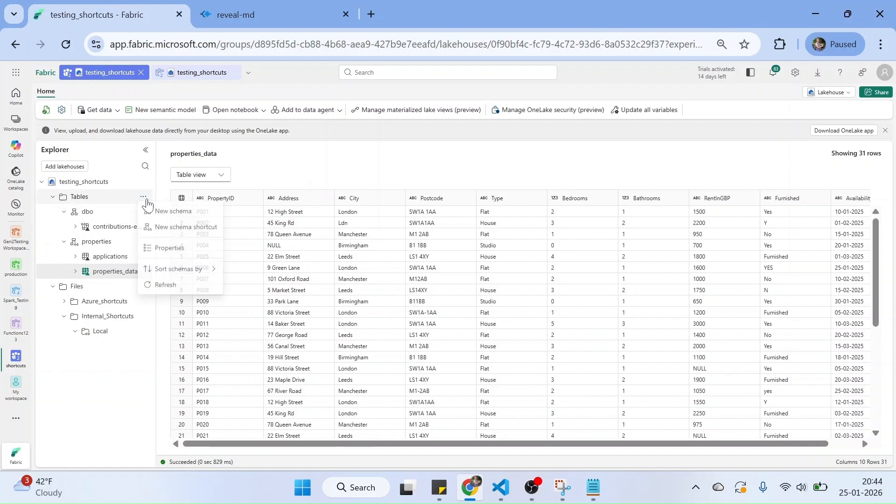
left_click(106, 215)
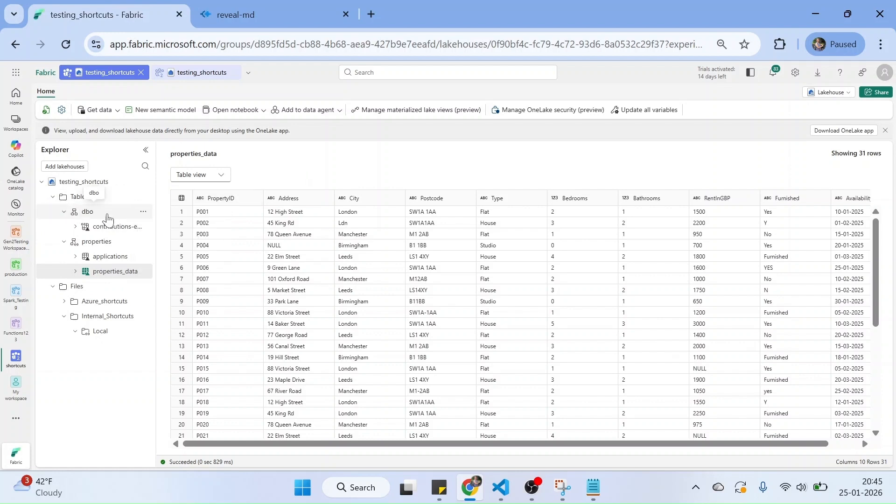
- Start a new table shortcut in the dbo schema with Microsoft OneLake as the source
left_click(143, 212)
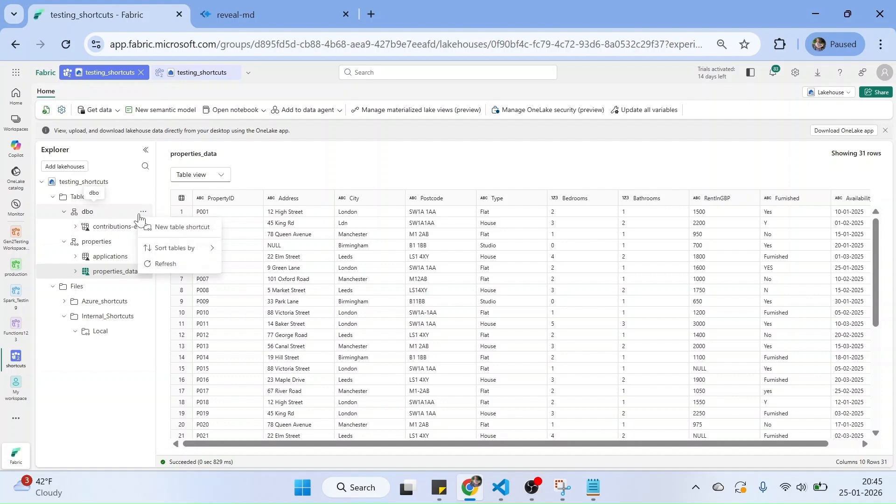
left_click(181, 229)
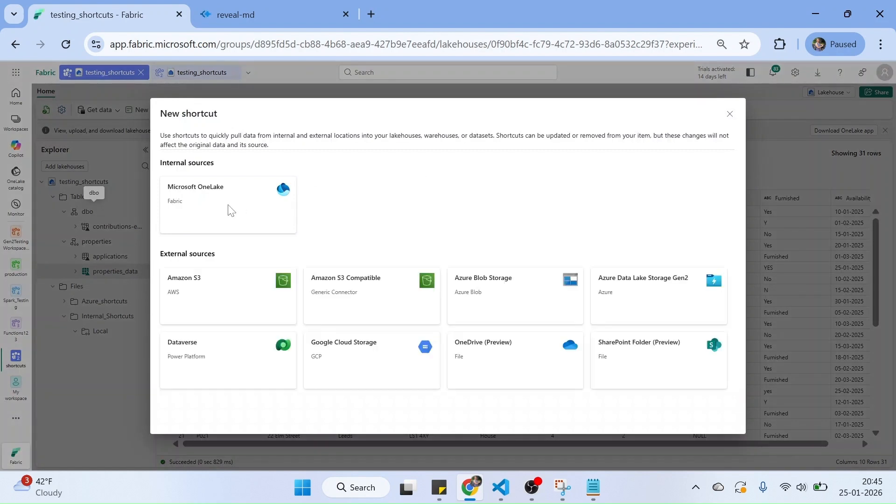
left_click(229, 211)
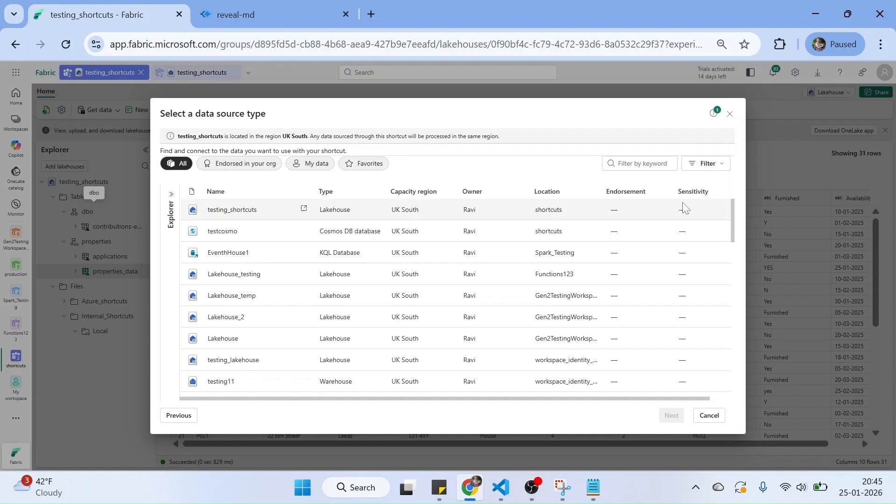
- Filter the data sources to the Warehouse type and continue with Warehouse_Gen2 as the shortcut source
left_click(707, 171)
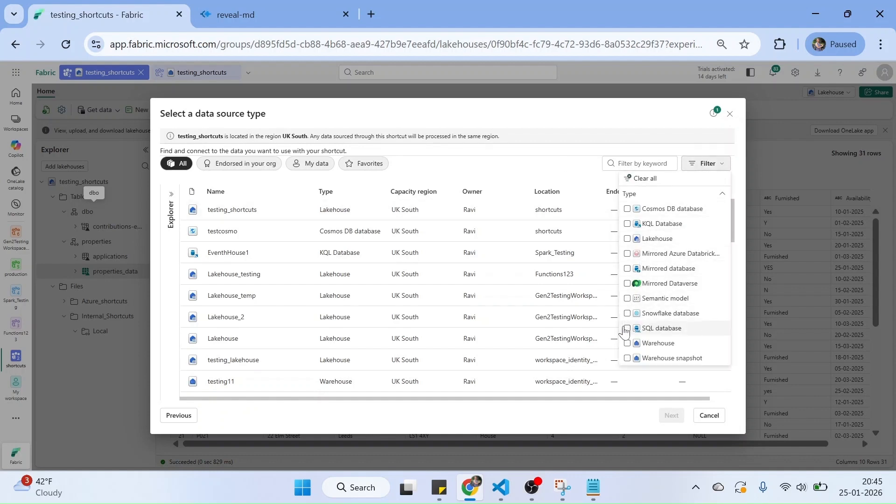
left_click(628, 344)
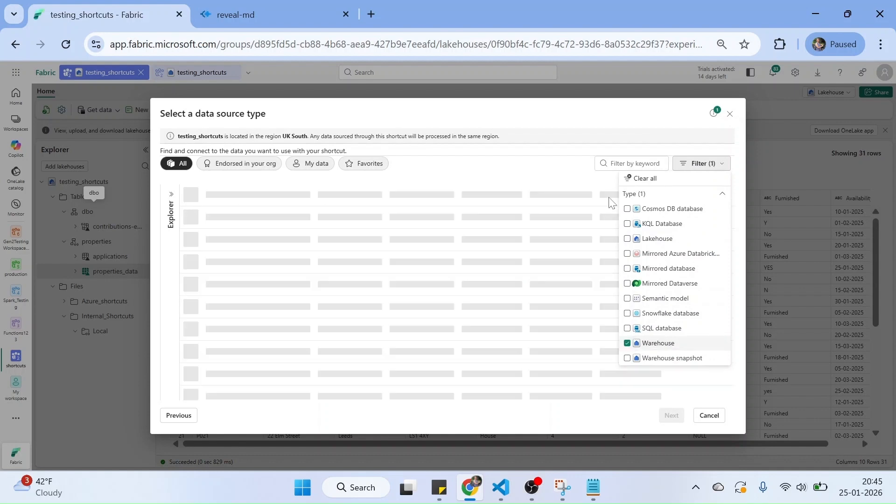
left_click(580, 157)
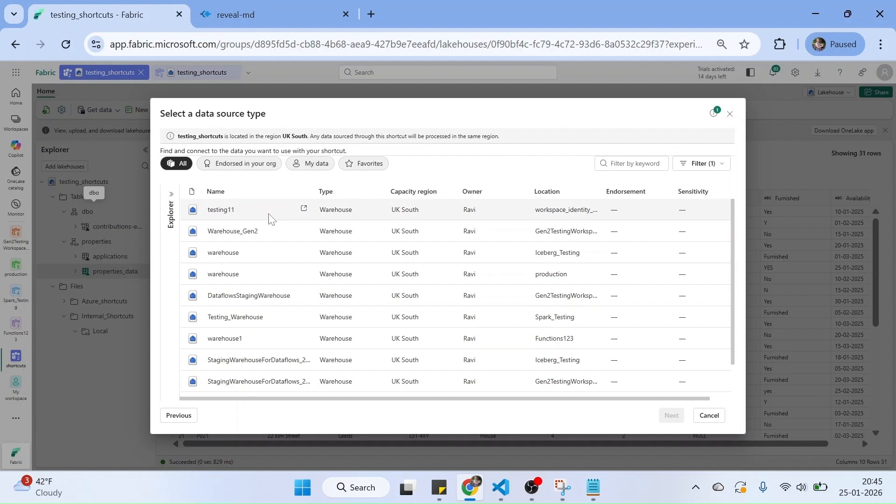
left_click(227, 234)
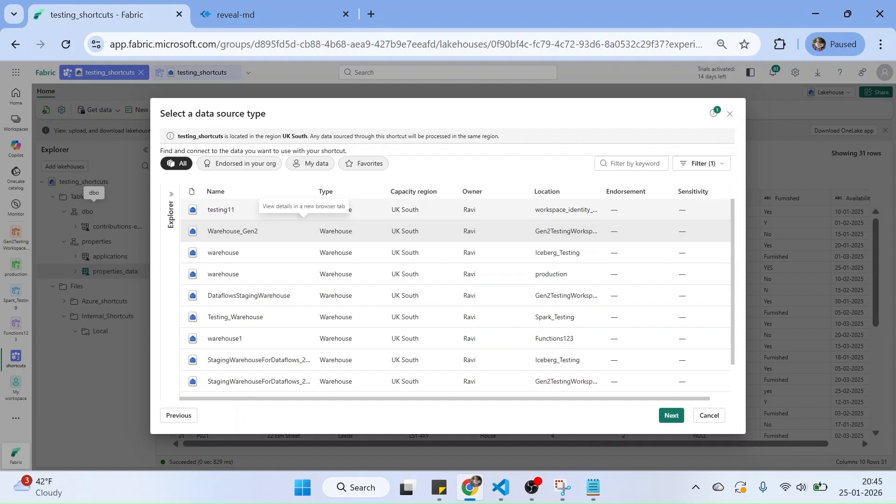
left_click(671, 416)
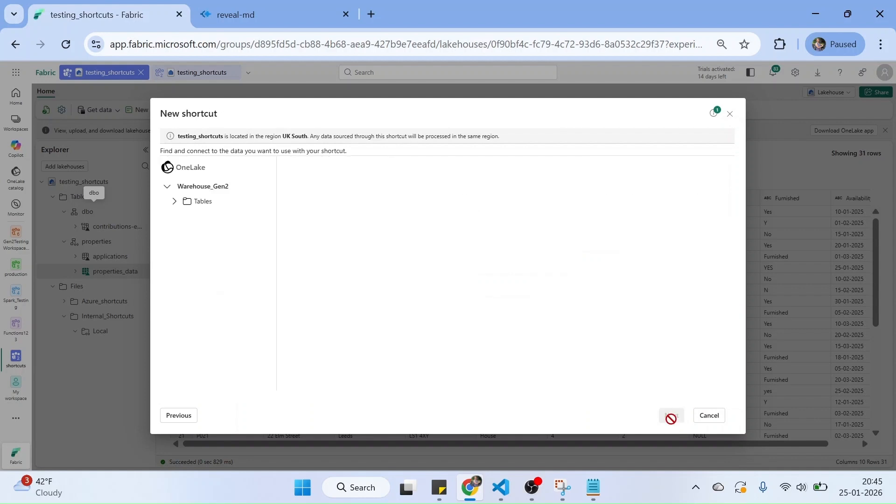
- Choose the applicants table from the warehouse's dbo schema and create the shortcut to it
left_click(173, 202)
left_click(181, 217)
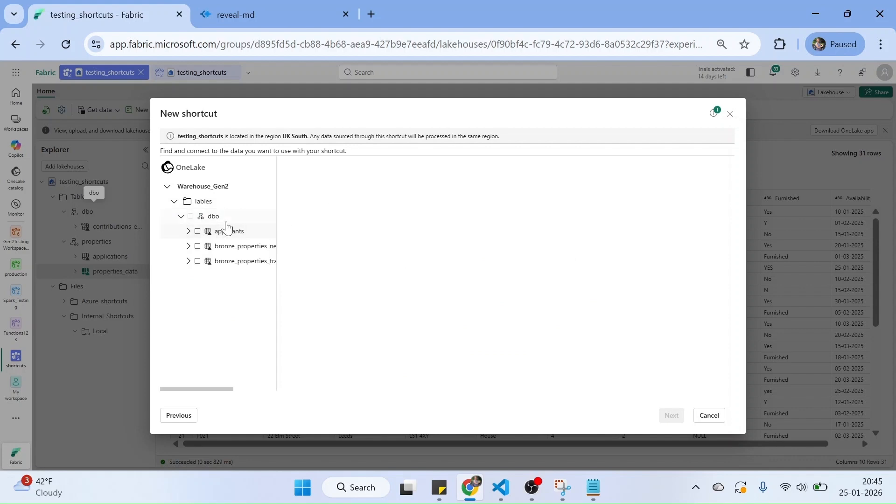
left_click(197, 231)
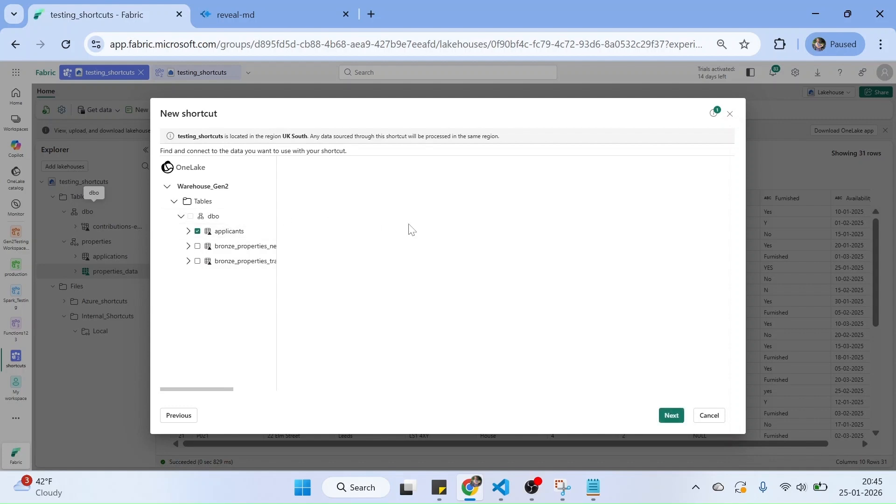
left_click(672, 421)
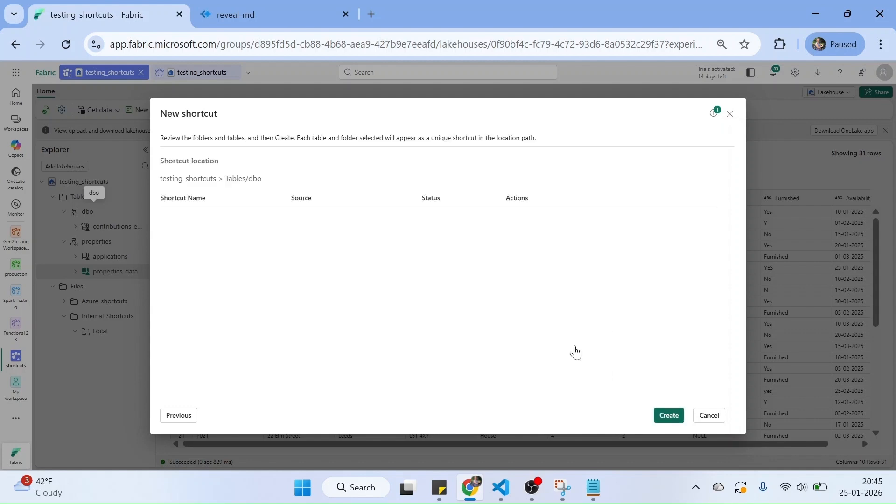
left_click(668, 417)
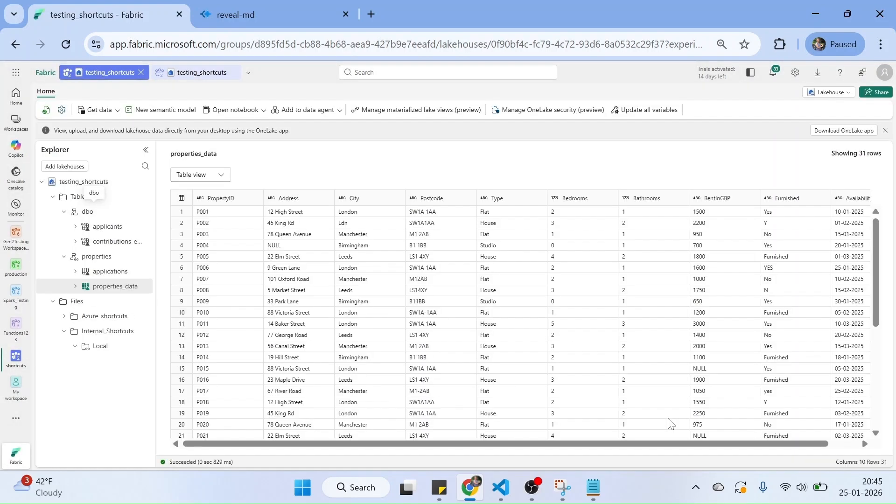
- Preview the applicants table's data and examine its table properties, including the shortcut type and target property
left_click(99, 231)
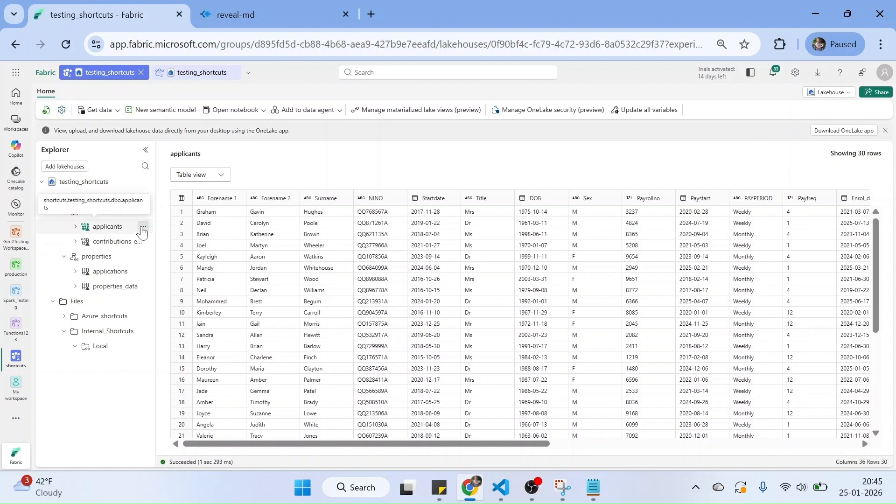
left_click(143, 226)
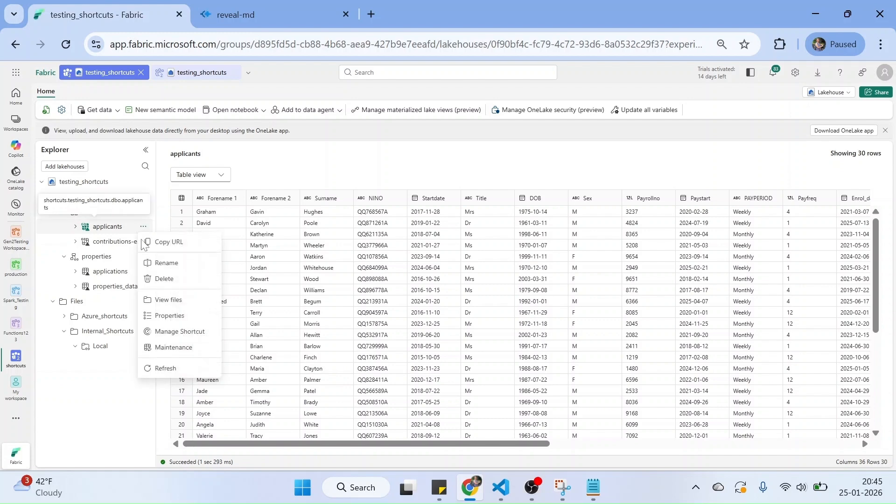
left_click(168, 317)
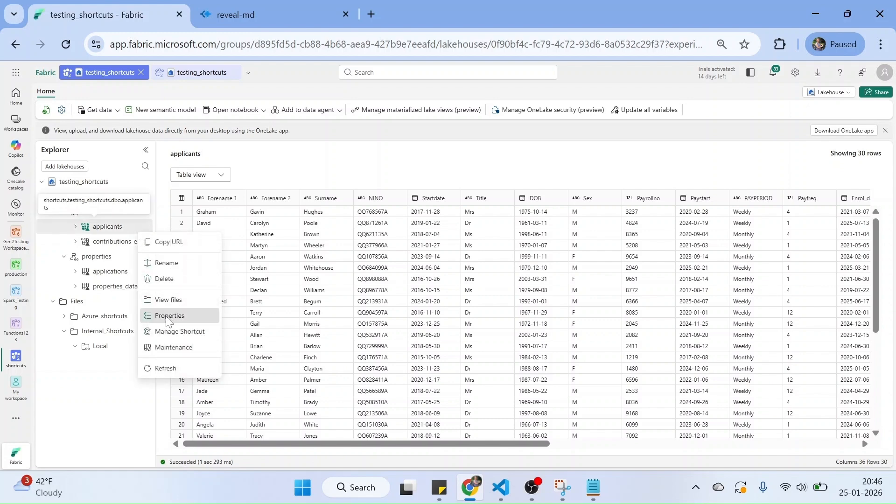
scroll(889, 373, "down", 4)
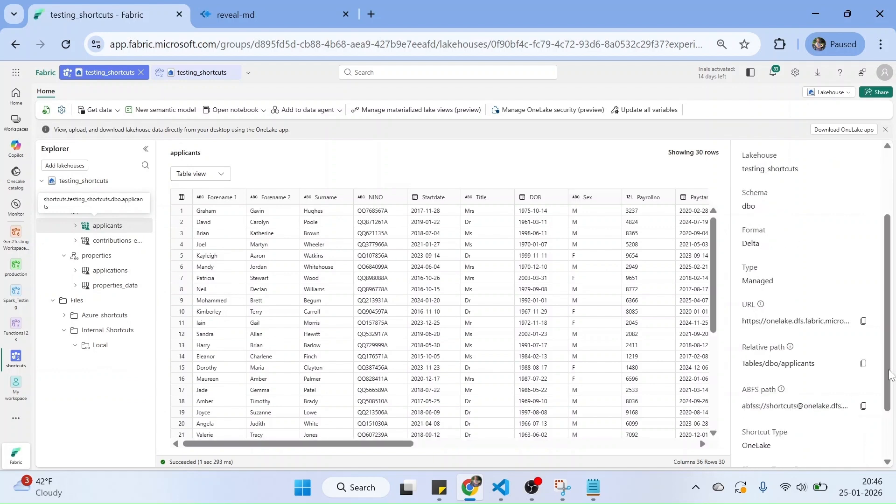
double_click(763, 373)
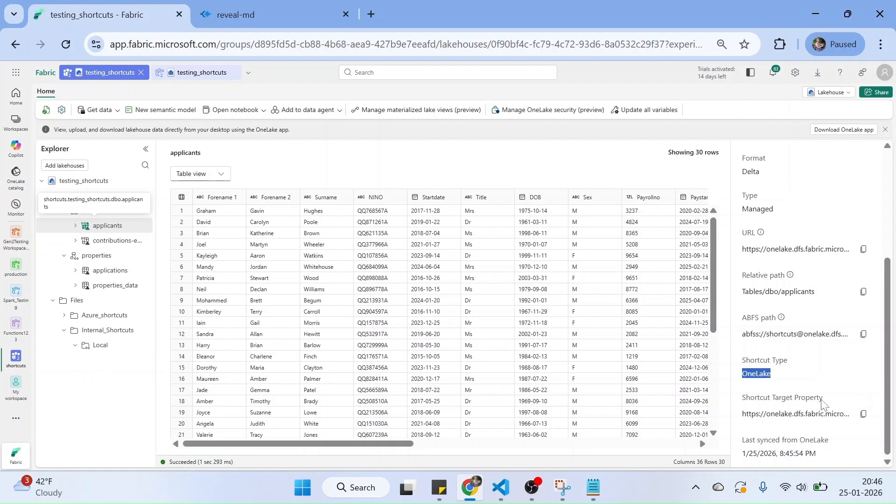
left_click(863, 415)
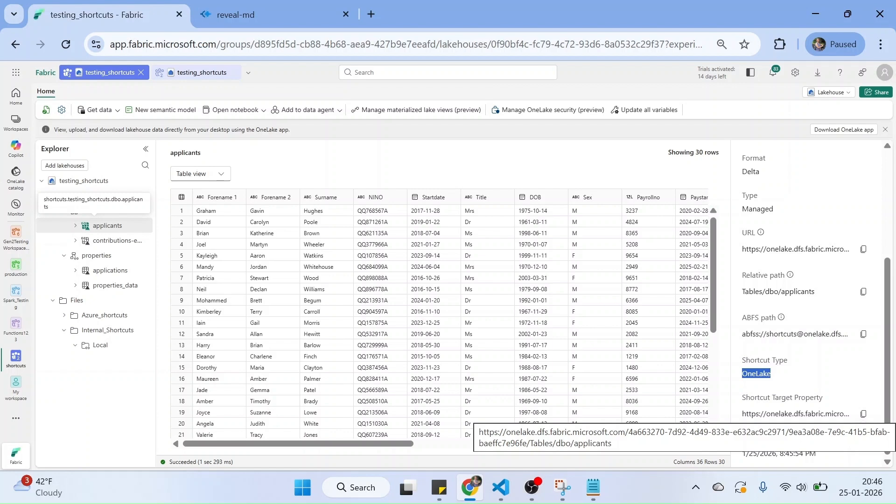
left_click(836, 362)
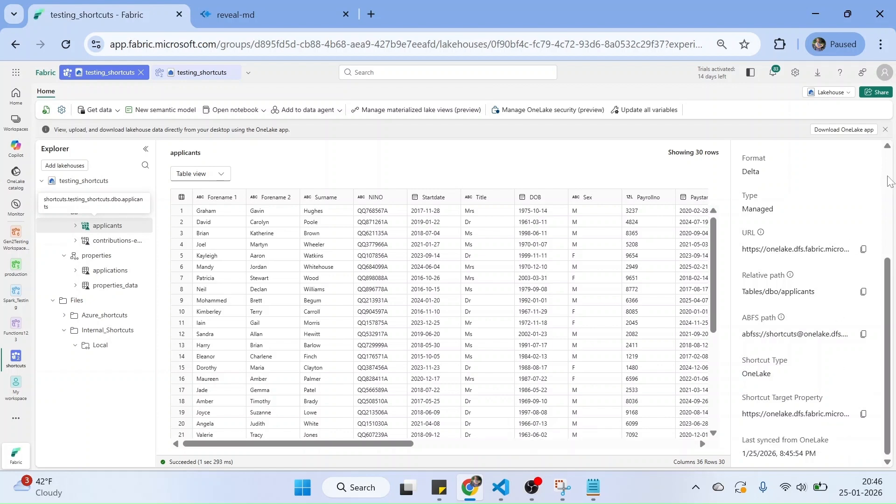
left_click(889, 180)
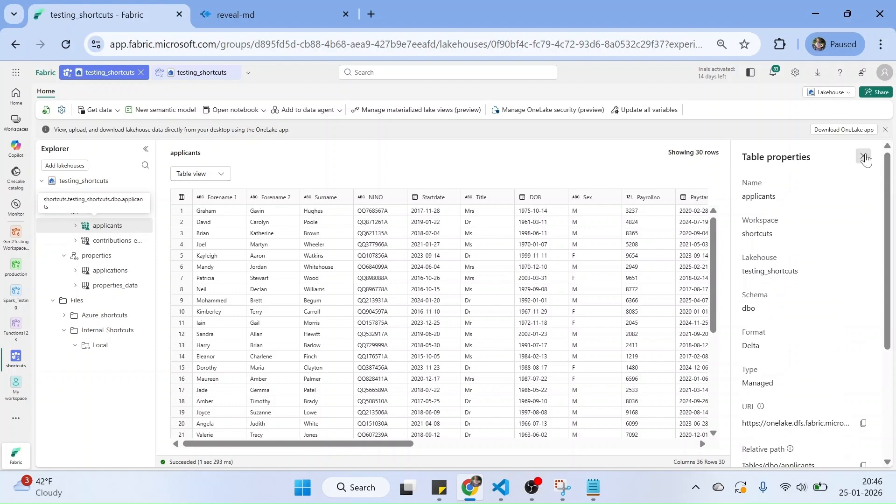
left_click(864, 158)
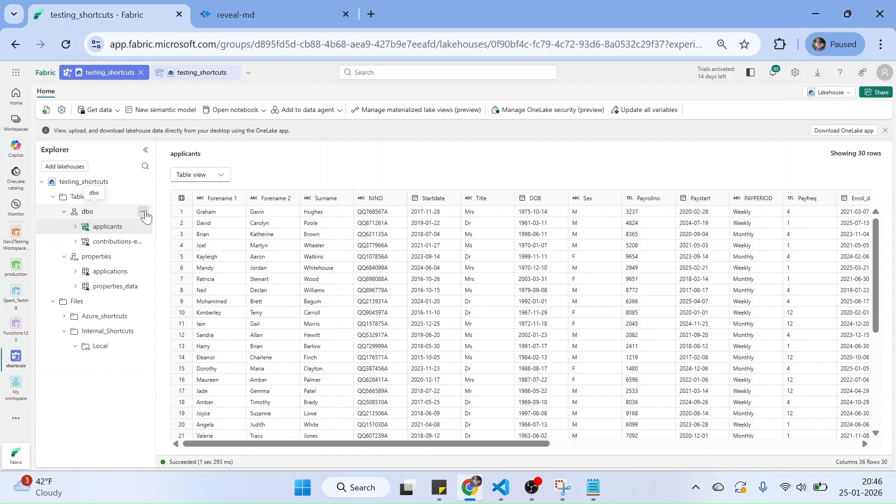
- Check which tables the KQL database EventhHouse1 offers for a new OneLake table shortcut in the dbo schema, without creating it
left_click(143, 212)
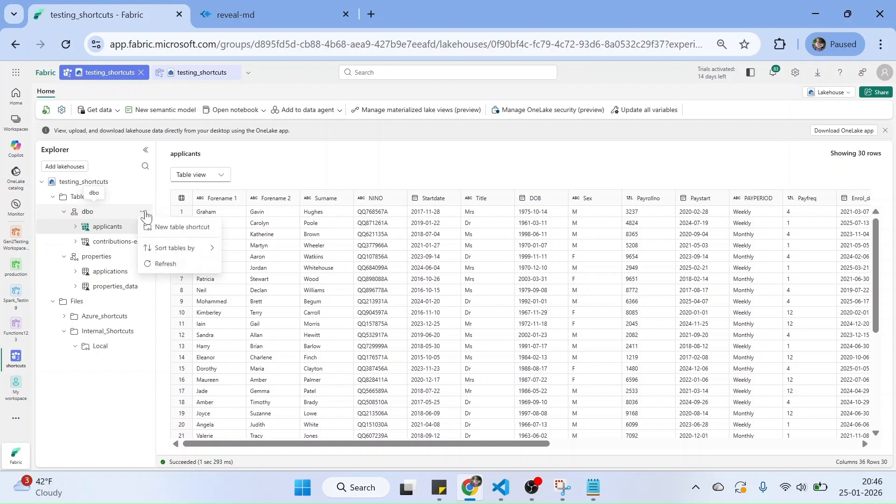
left_click(182, 227)
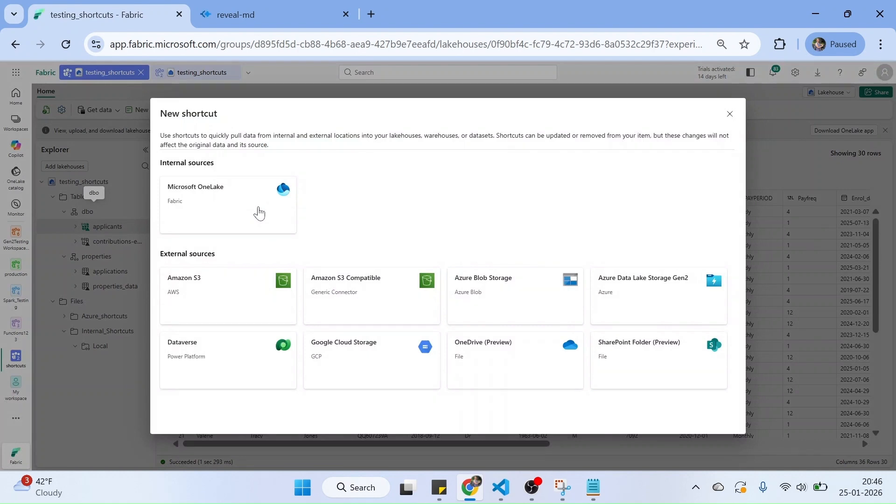
left_click(259, 212)
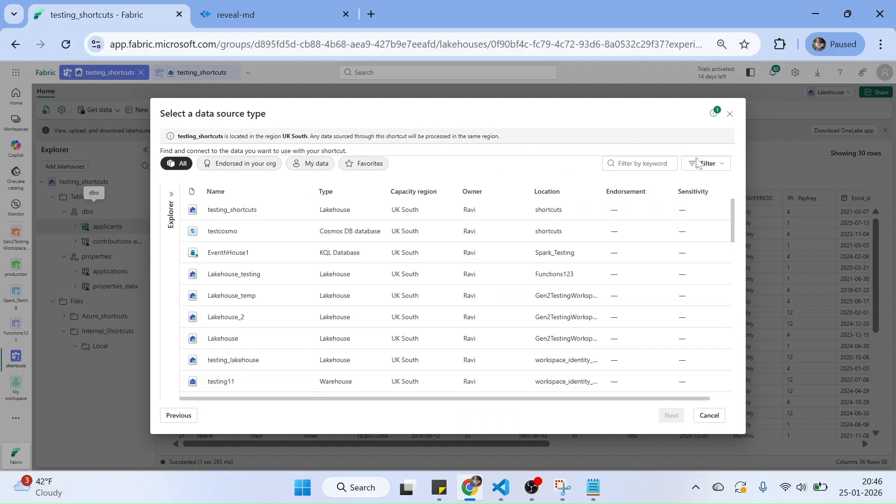
left_click(722, 164)
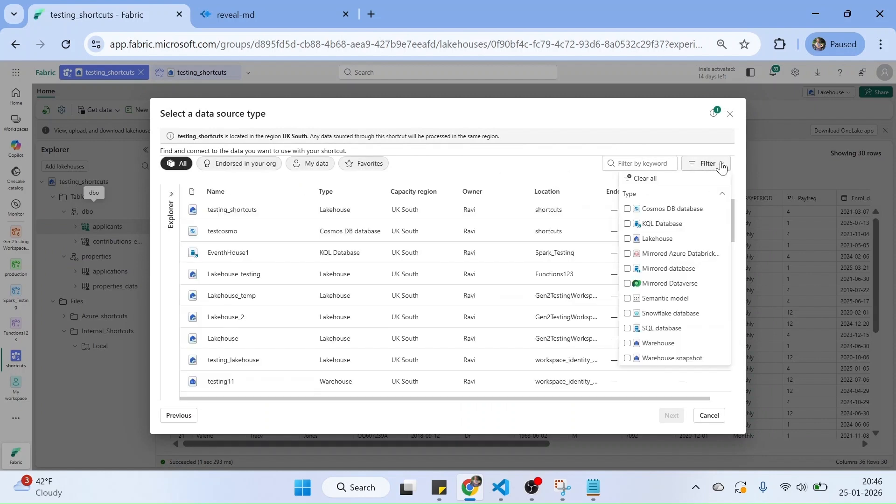
left_click(629, 224)
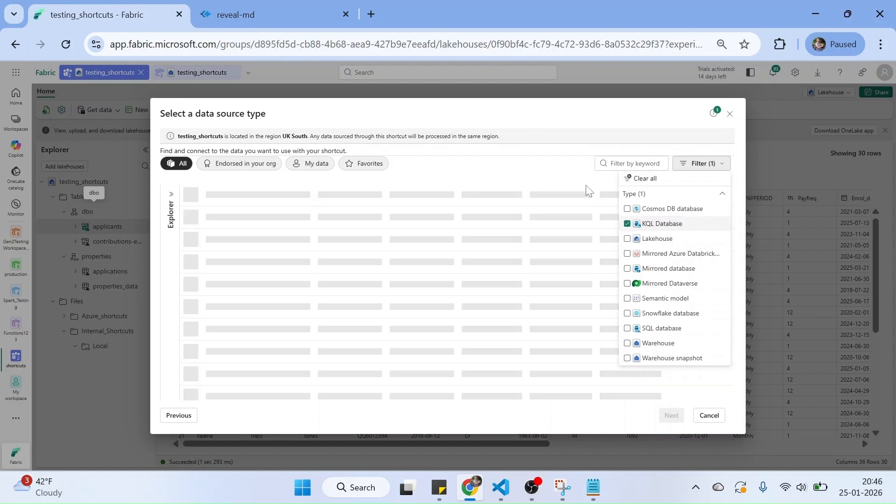
left_click(539, 171)
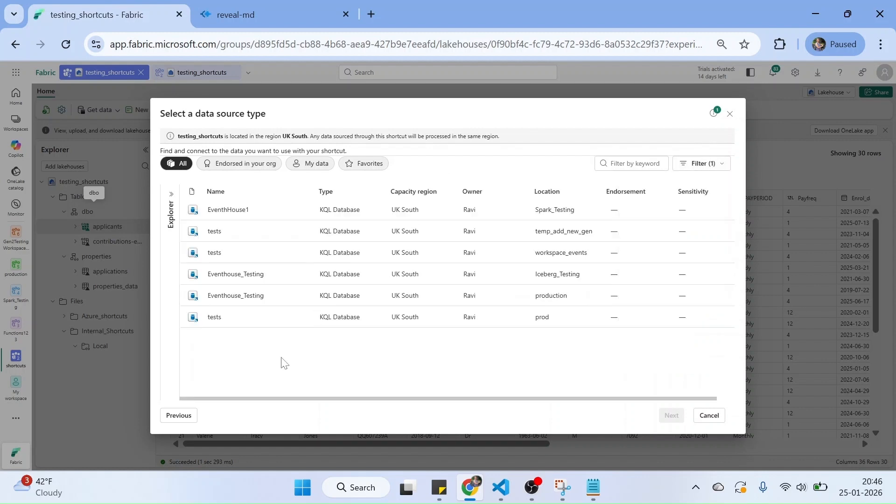
left_click(230, 212)
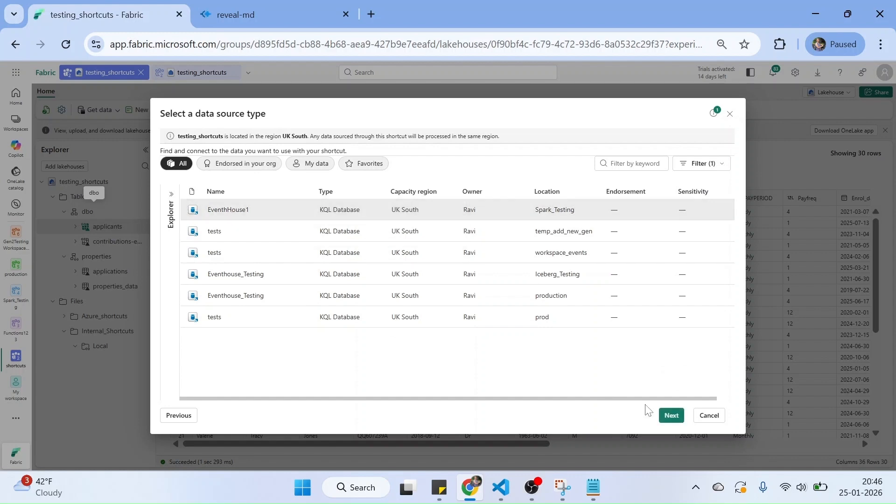
left_click(667, 416)
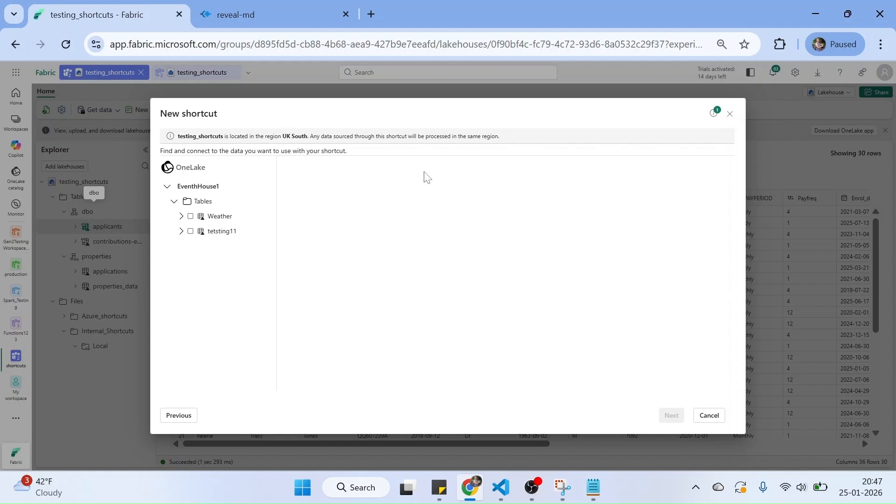
left_click(730, 117)
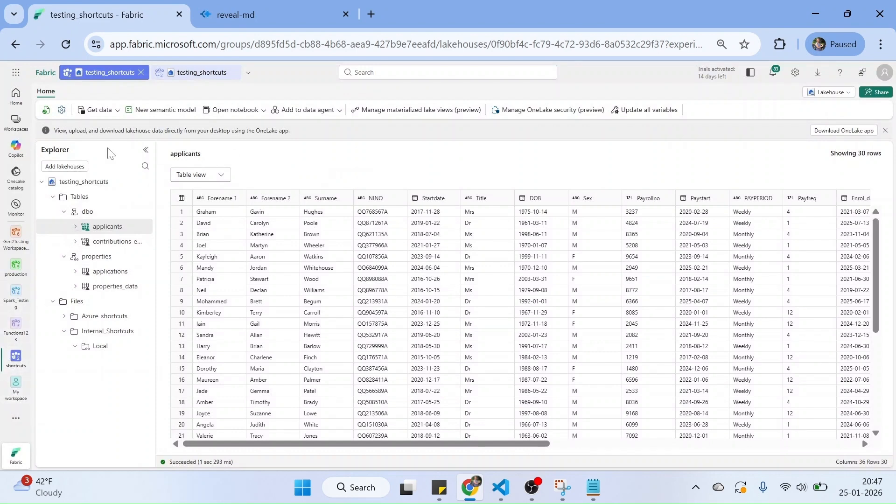
left_click(15, 122)
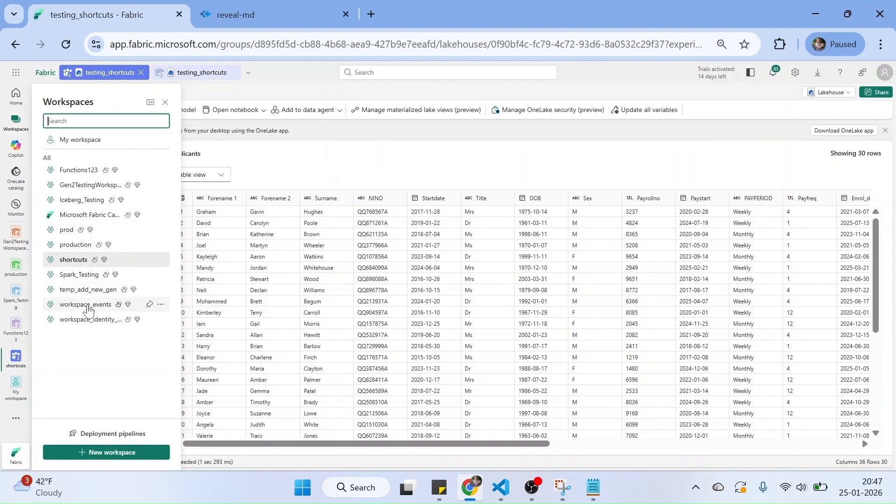
left_click(273, 174)
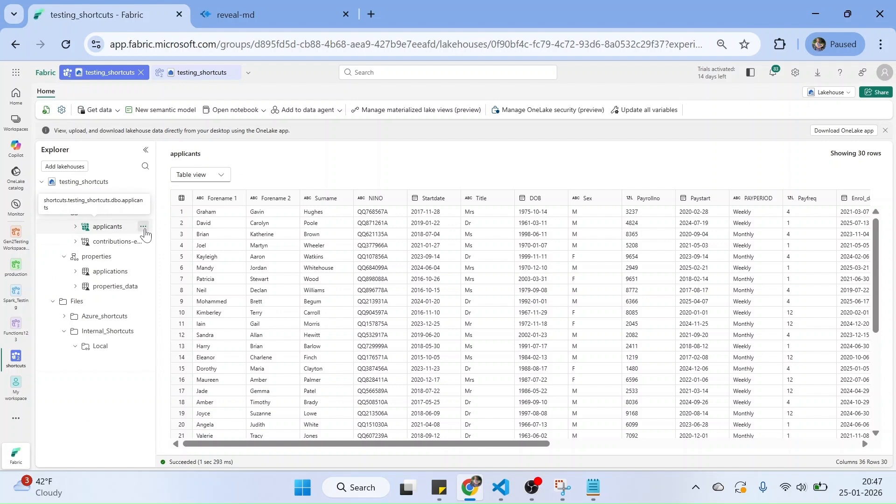
left_click(144, 227)
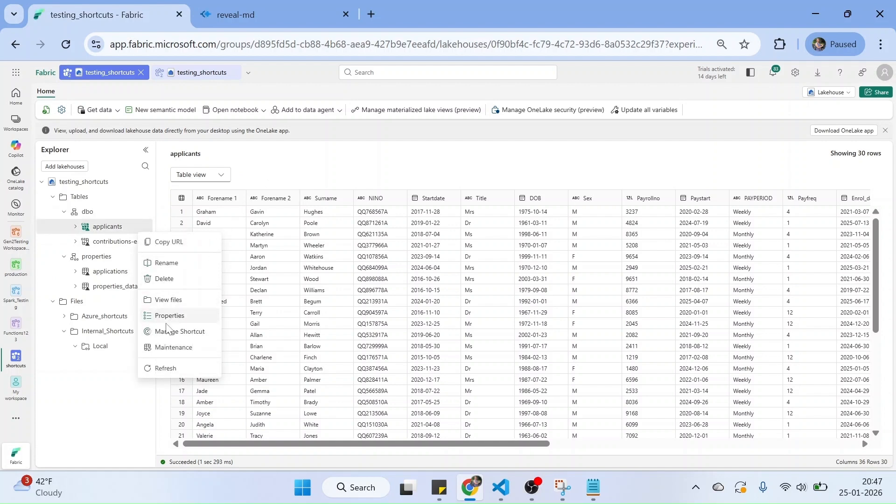
left_click(282, 168)
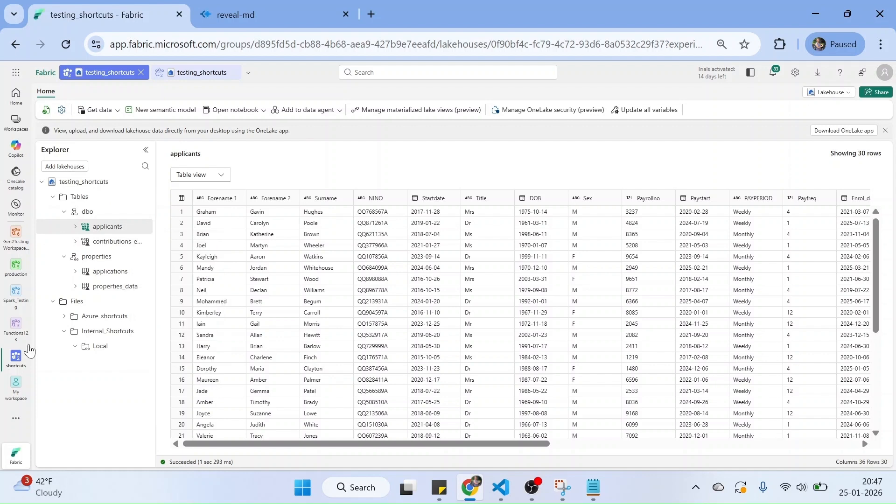
- Browse the recent items, filter them by "eventh" and open the EventhHouse1 KQL database in Spark_Testing
left_click(15, 420)
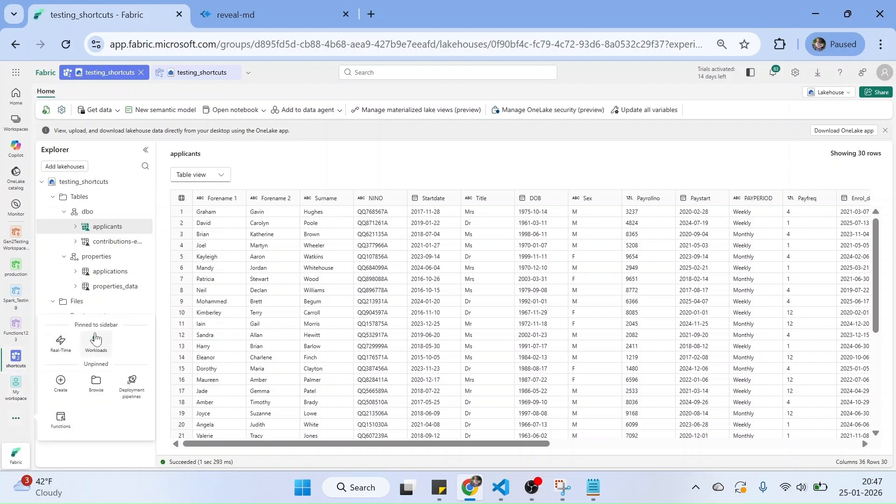
left_click(97, 391)
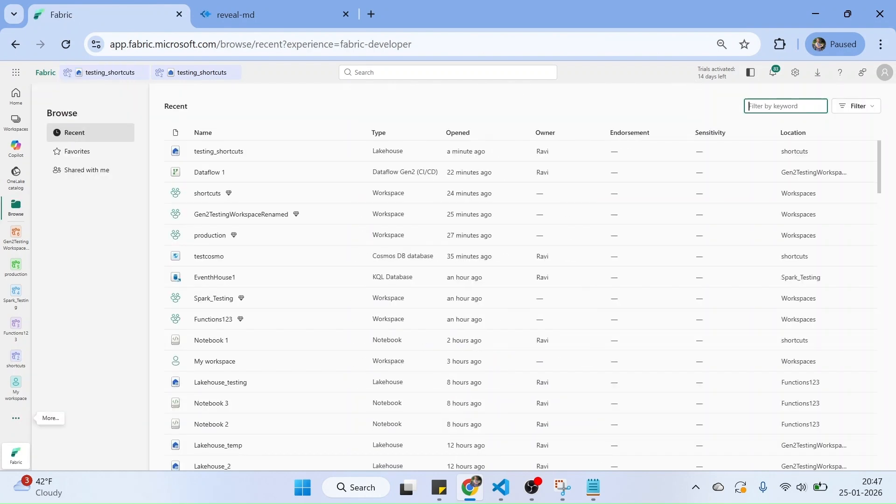
type("eventhiou")
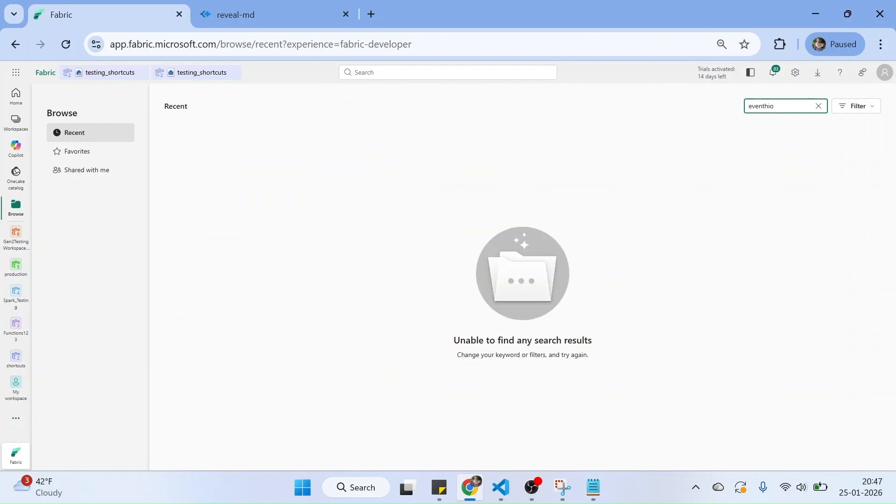
key("BackSpace")
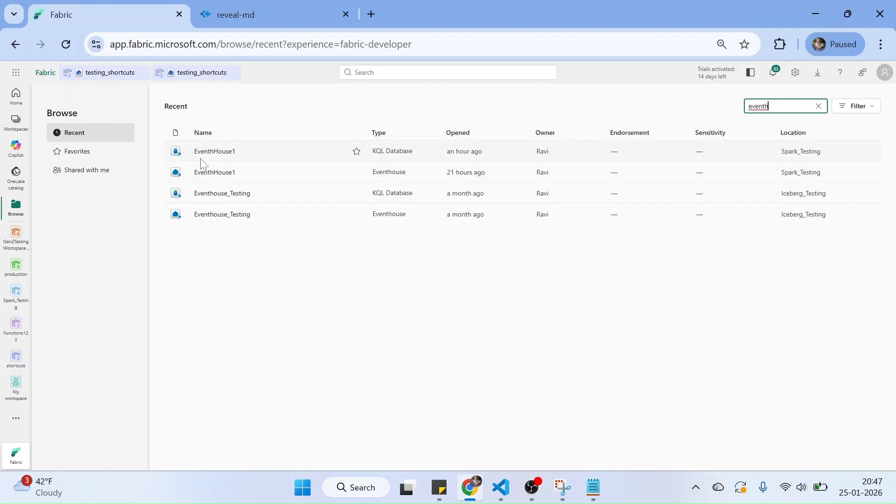
left_click(215, 154)
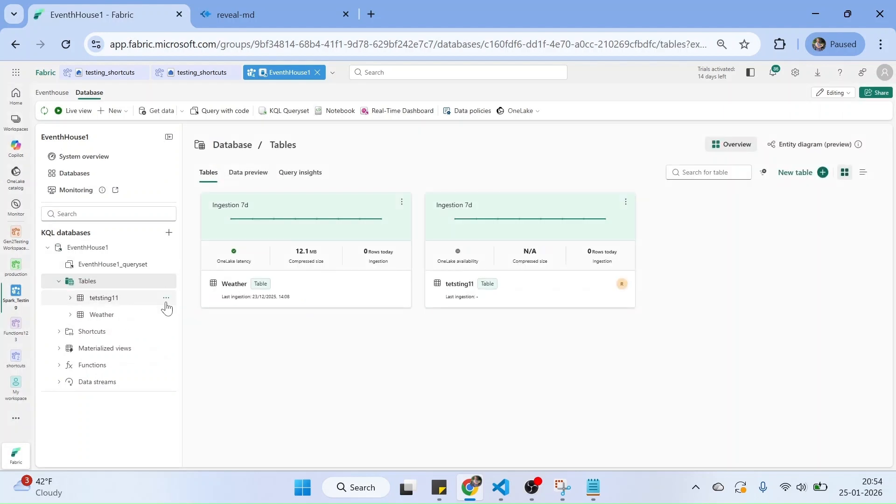
- Delete the tetsting11 and Weather tables from the EventhHouse1 database
left_click(166, 298)
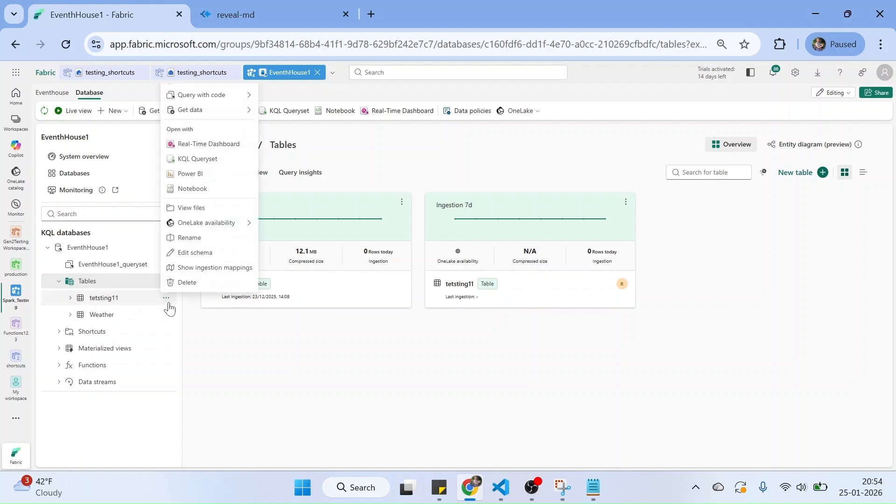
left_click(186, 283)
left_click(520, 294)
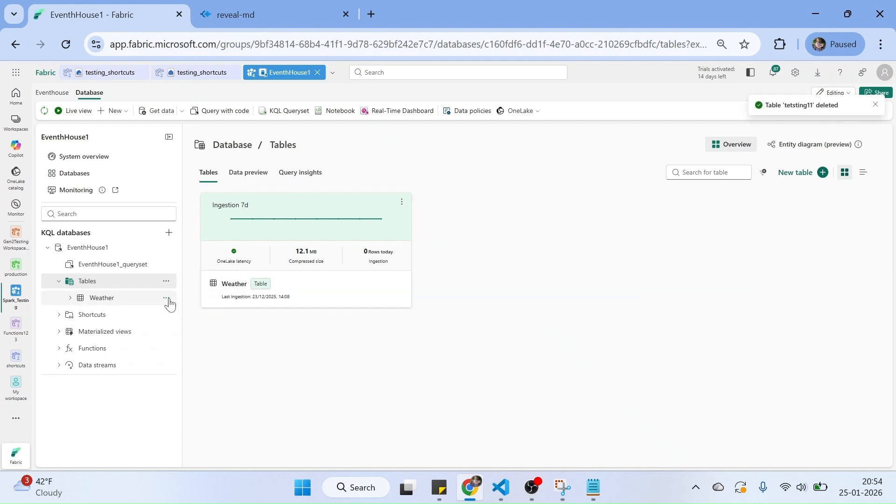
left_click(166, 299)
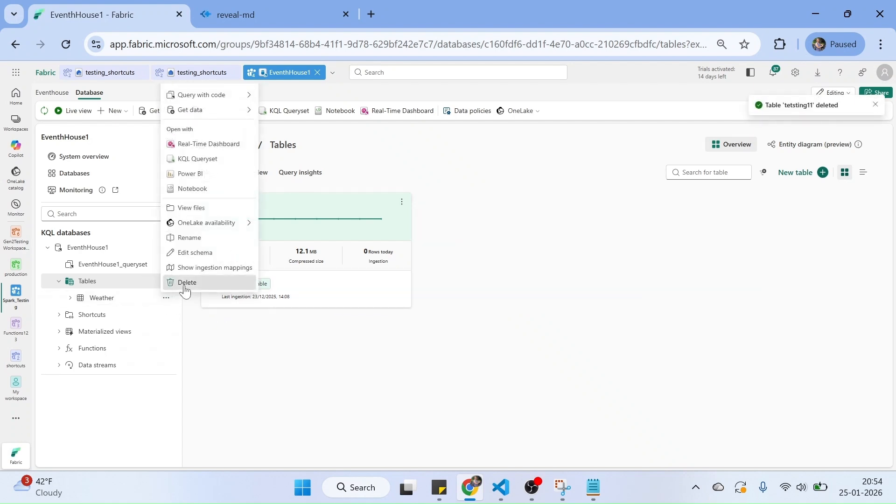
left_click(179, 283)
left_click(534, 300)
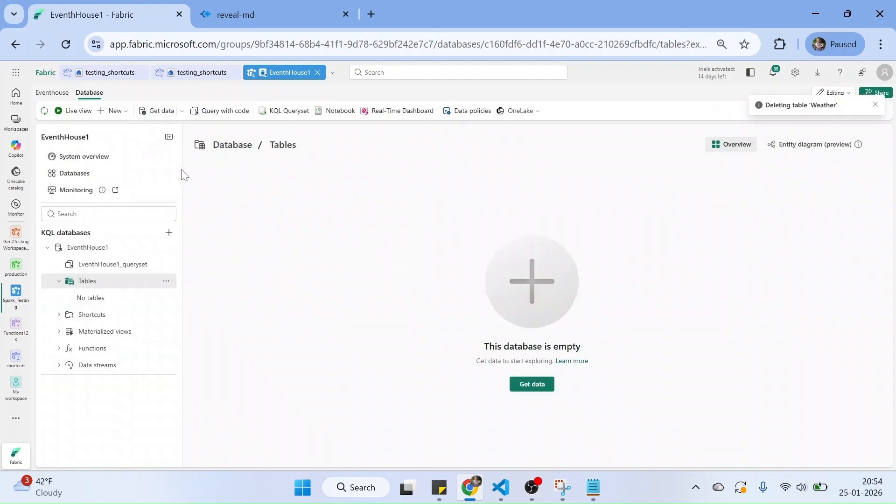
- Load the Weather analytics sample data into the EventhHouse1 database, agreeing to continue with the ingestion
left_click(125, 114)
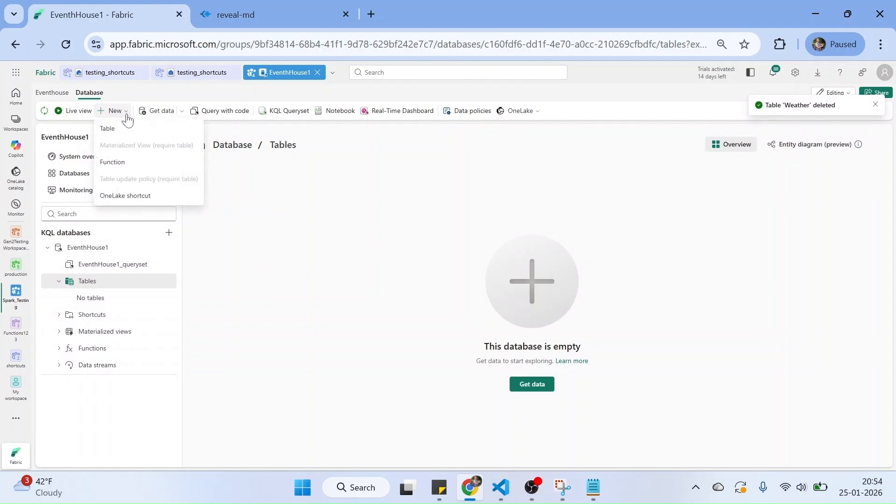
left_click(182, 111)
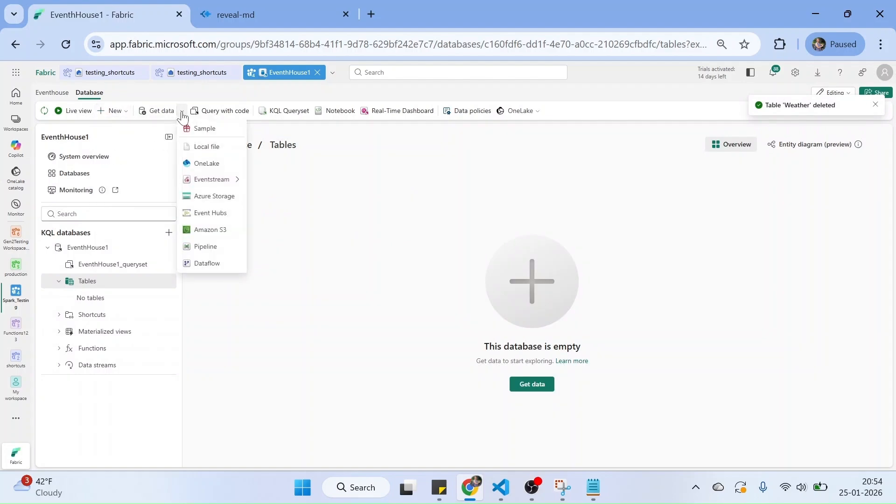
left_click(201, 135)
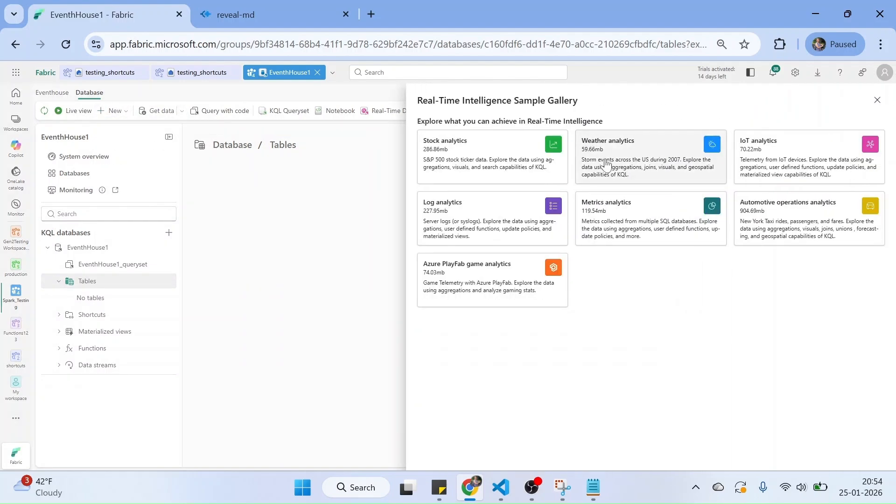
left_click(606, 165)
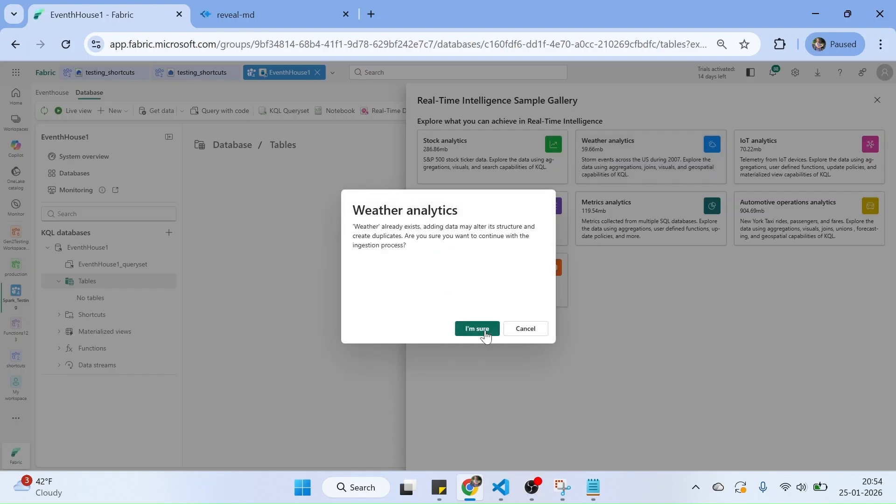
left_click(481, 332)
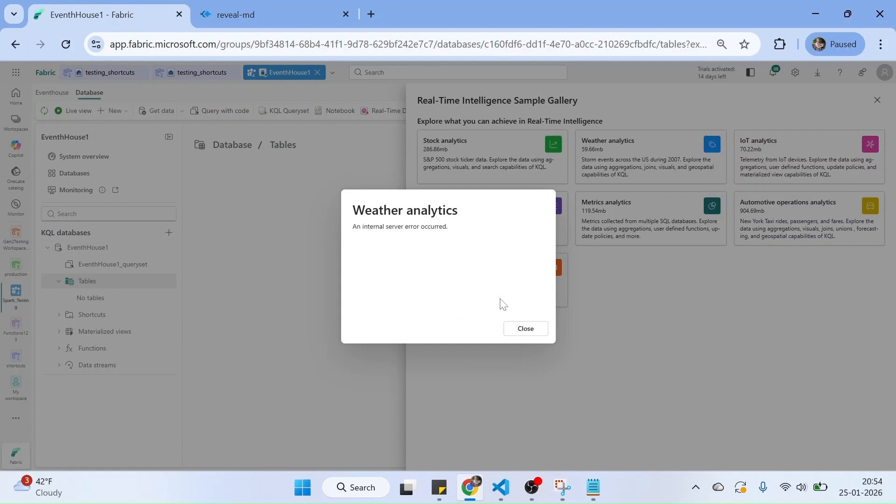
left_click(525, 329)
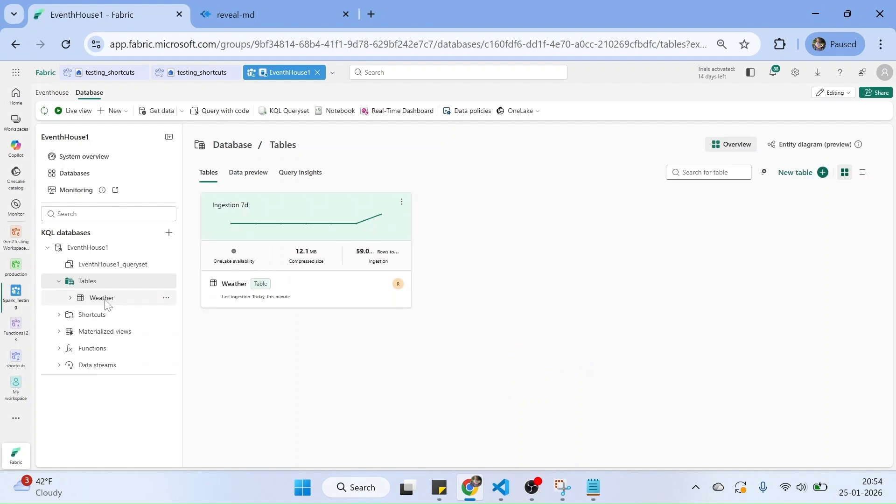
- Preview the new Weather table's data and look for its OneLake availability option
left_click(102, 298)
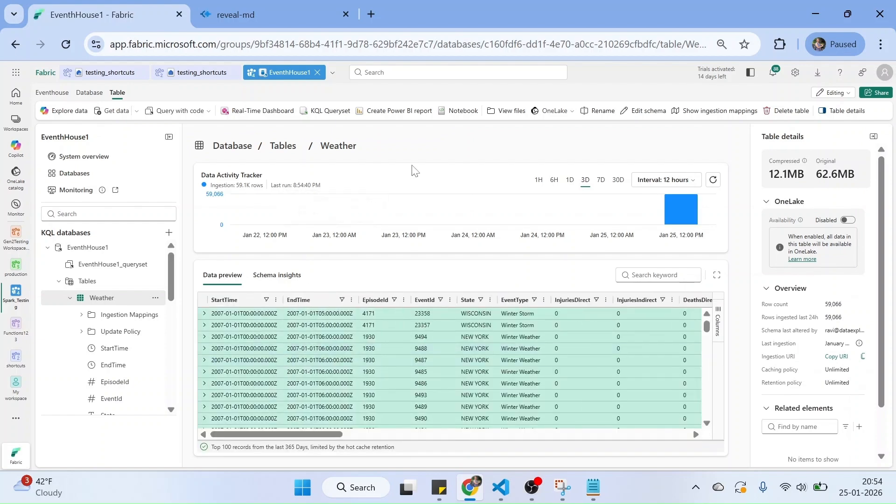
left_click(156, 299)
mouse_move(210, 228)
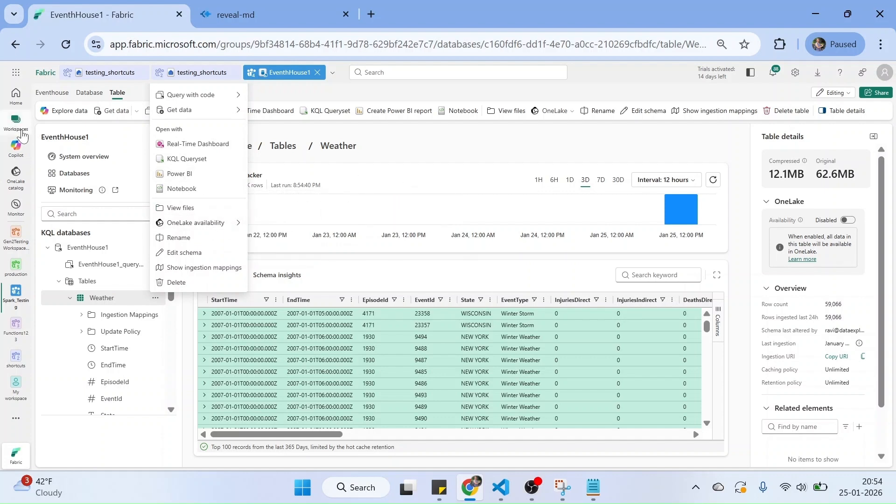
- Return to the testing_shortcuts lakehouse and check which EventhHouse1 tables a new OneLake shortcut in the dbo schema can use
left_click(118, 78)
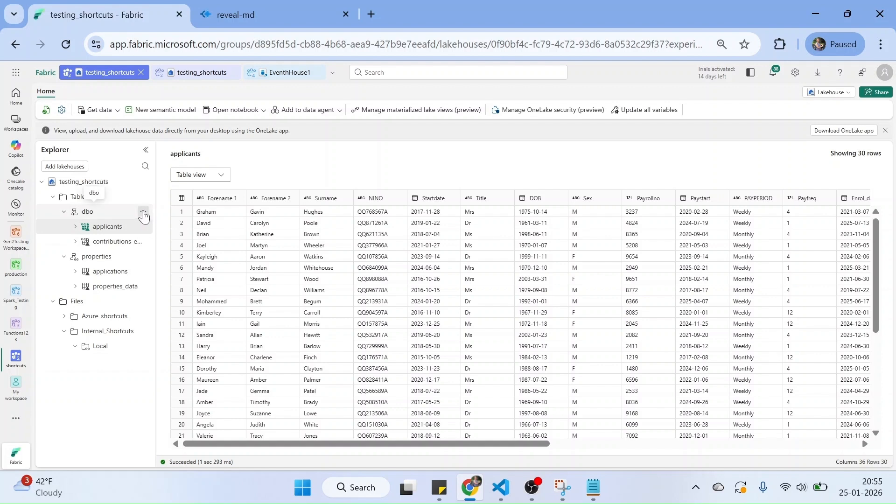
left_click(144, 214)
left_click(180, 226)
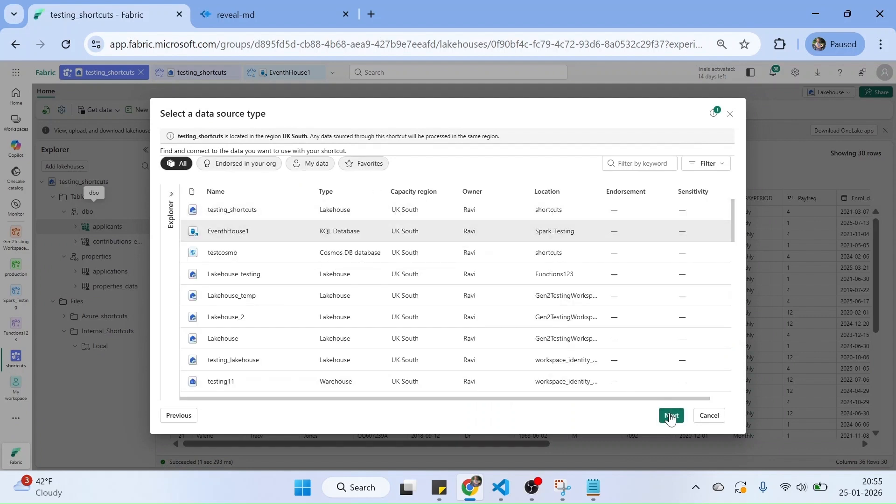
left_click(670, 415)
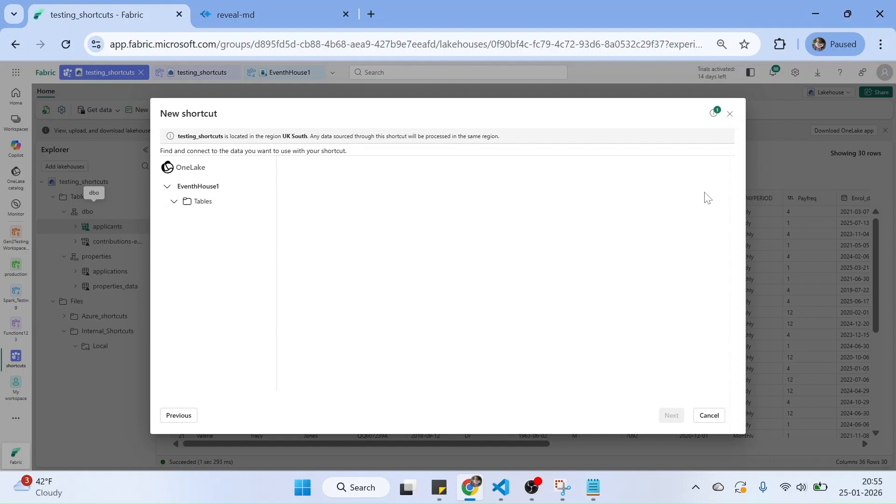
left_click(730, 114)
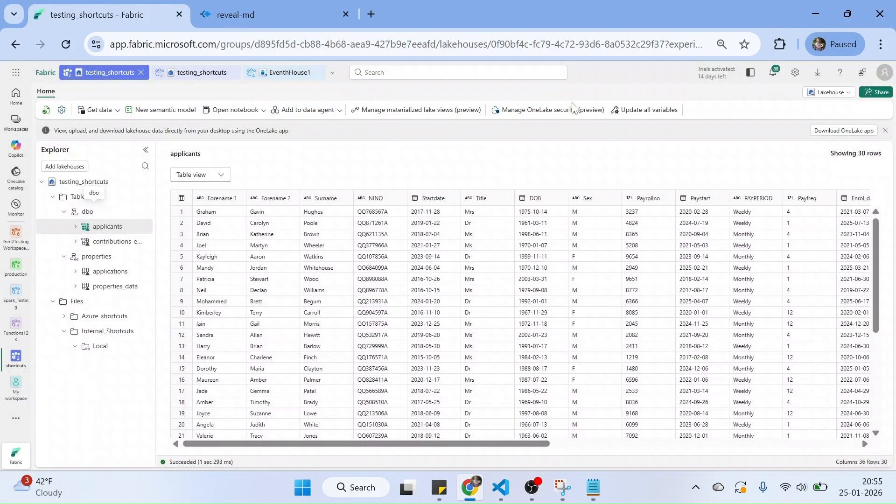
- Turn on OneLake availability for the Weather table in EventhHouse1 and return to the testing_shortcuts lakehouse
left_click(292, 80)
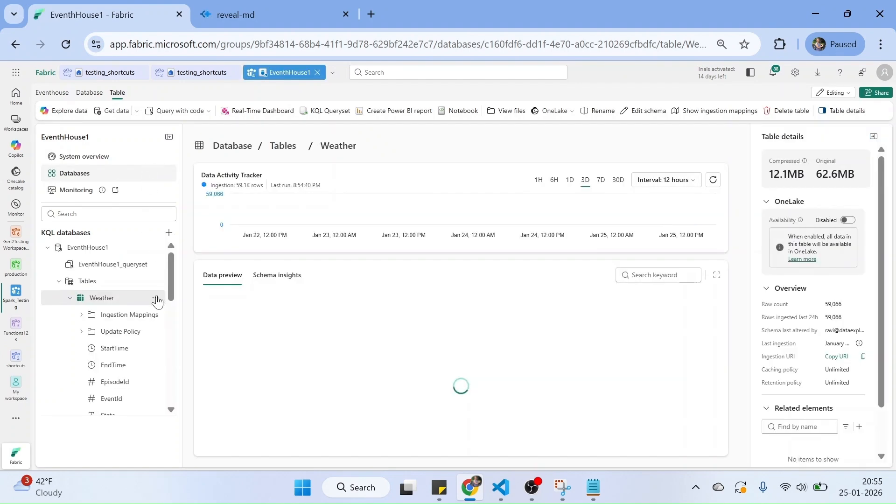
left_click(155, 299)
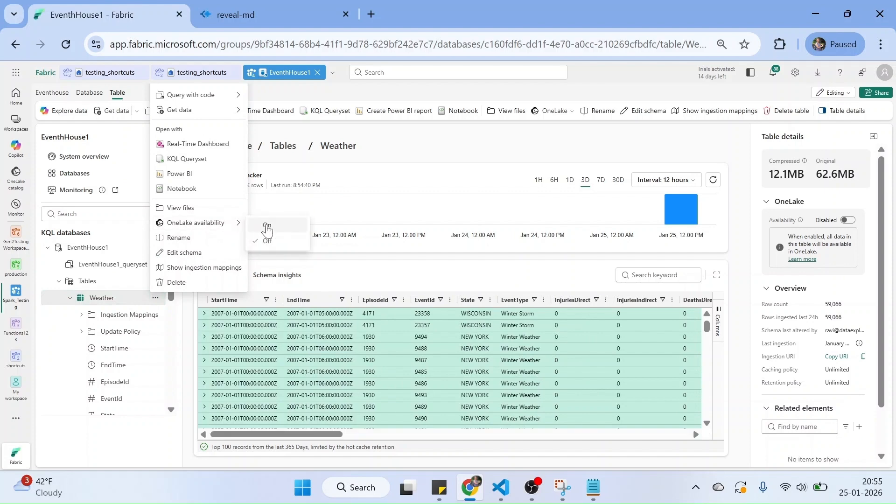
scroll(267, 230, "up", 5)
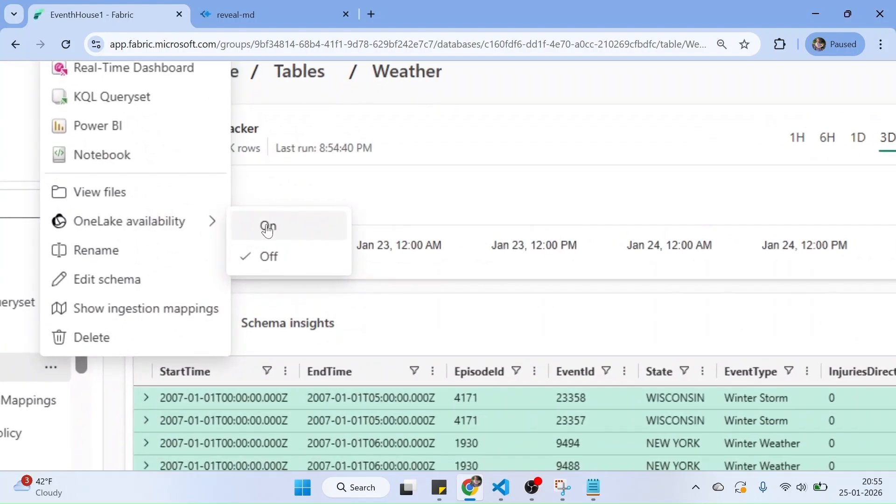
left_click(268, 228)
key("ctrl+minus")
key("ctrl+minus")
key("ctrl+minus")
key("ctrl+minus")
key("ctrl+minus")
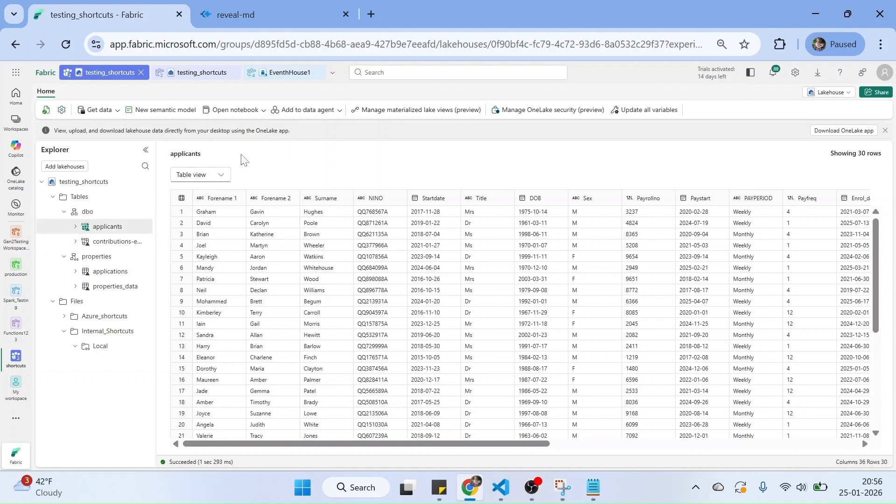
- Create a OneLake table shortcut in the dbo schema to the Weather table of the EventhHouse1 KQL database
left_click(144, 212)
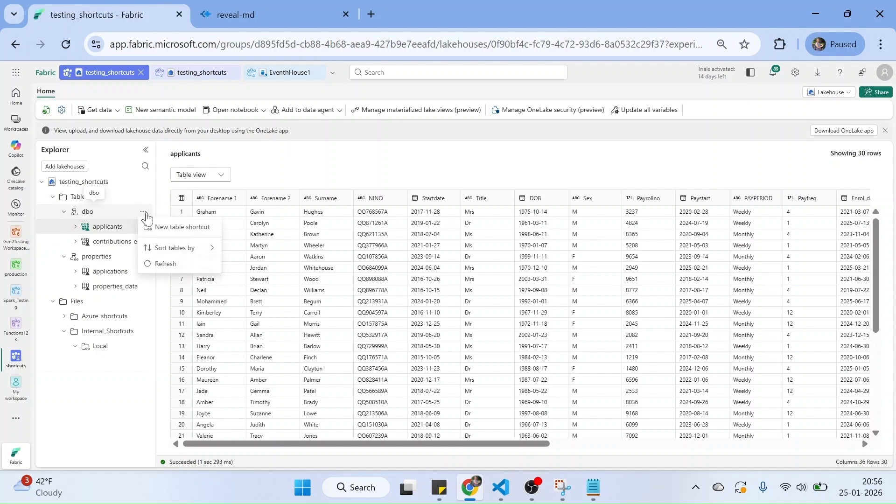
left_click(173, 227)
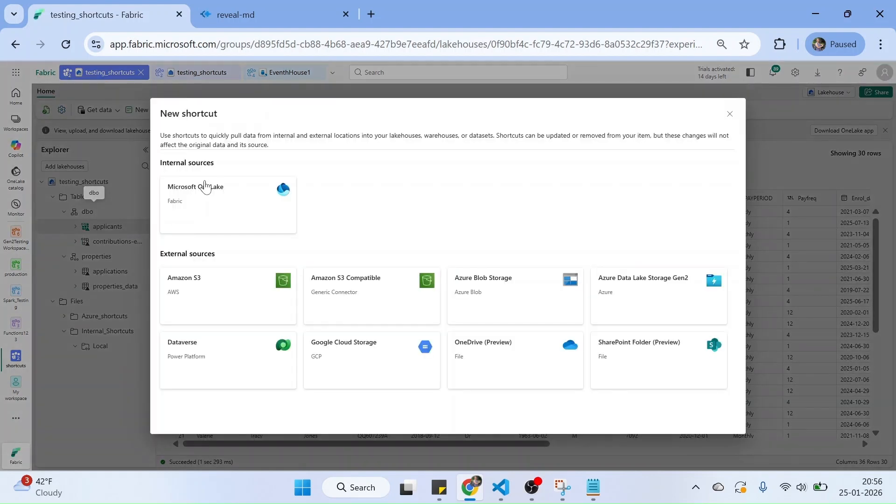
left_click(205, 187)
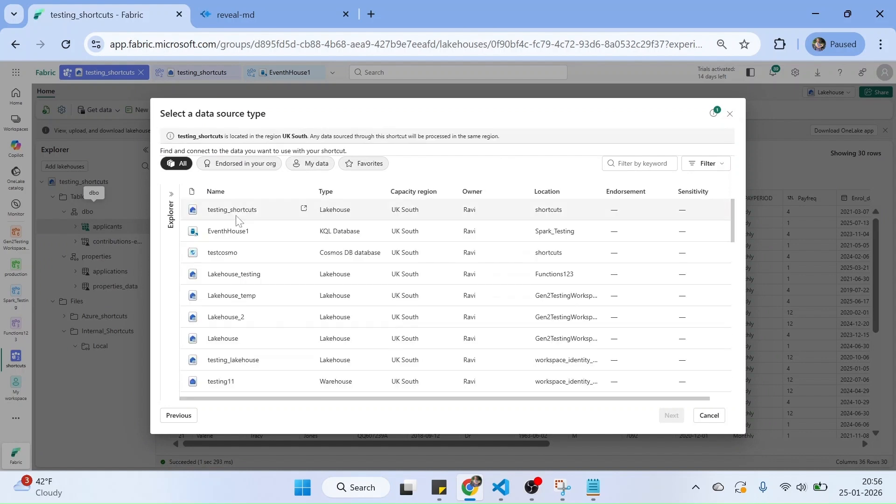
left_click(443, 237)
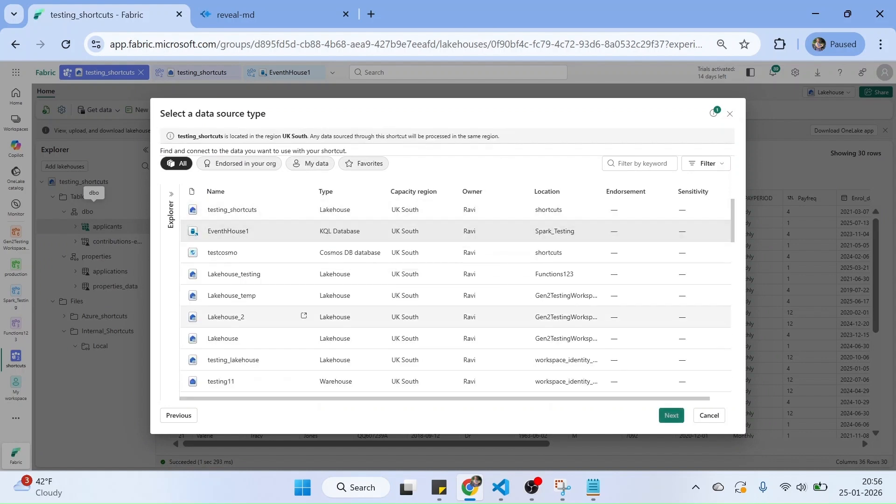
left_click(668, 416)
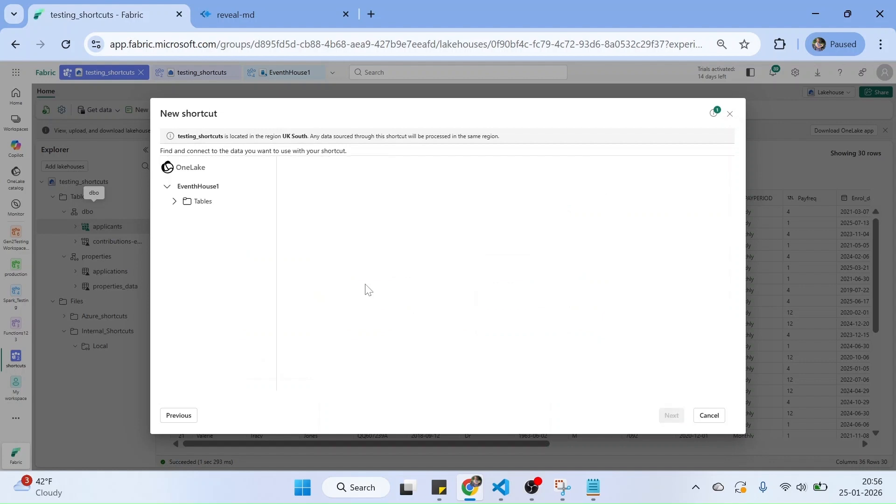
left_click(175, 202)
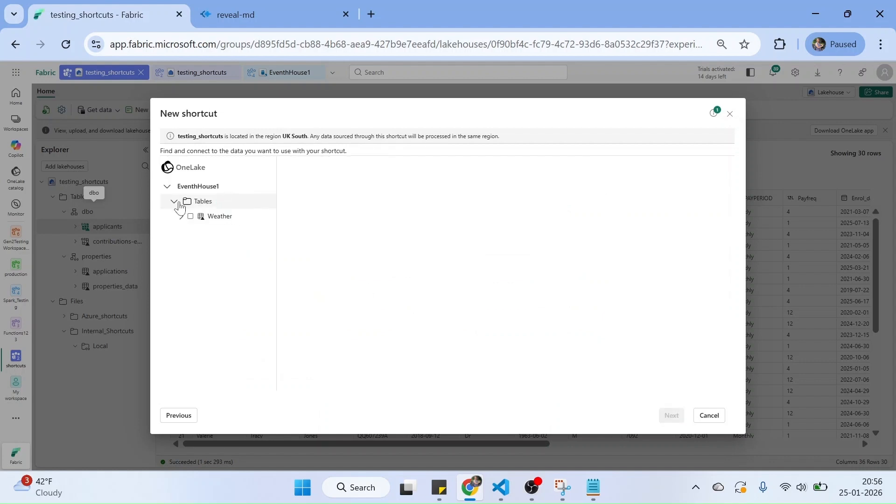
left_click(191, 217)
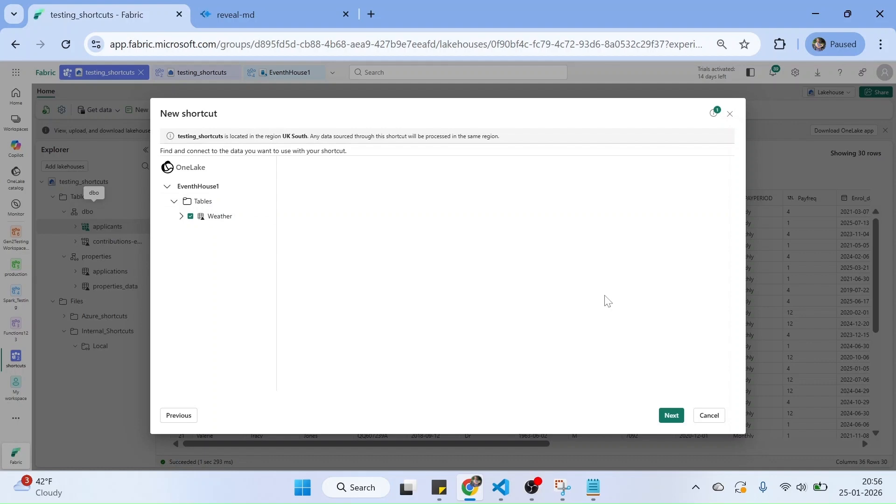
left_click(670, 418)
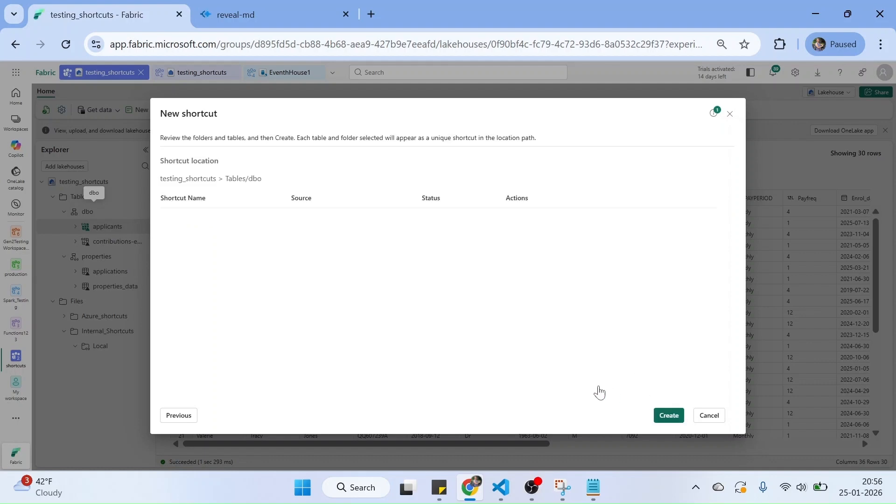
left_click(669, 415)
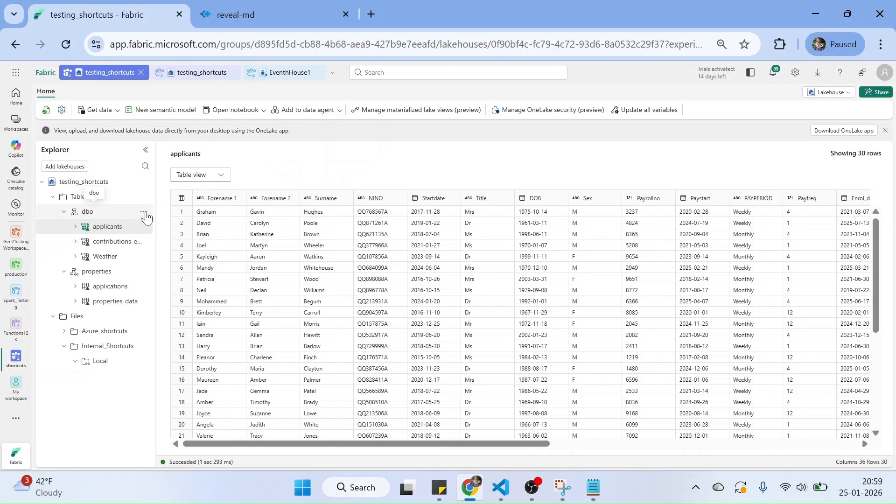
- Start another OneLake table shortcut in the dbo schema, filtering the sources to Cosmos DB databases and choosing testcosmo
left_click(145, 213)
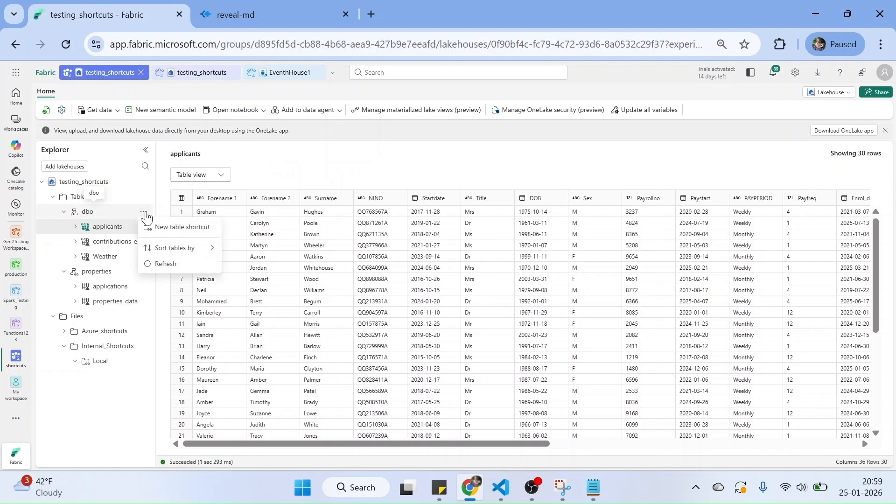
left_click(183, 228)
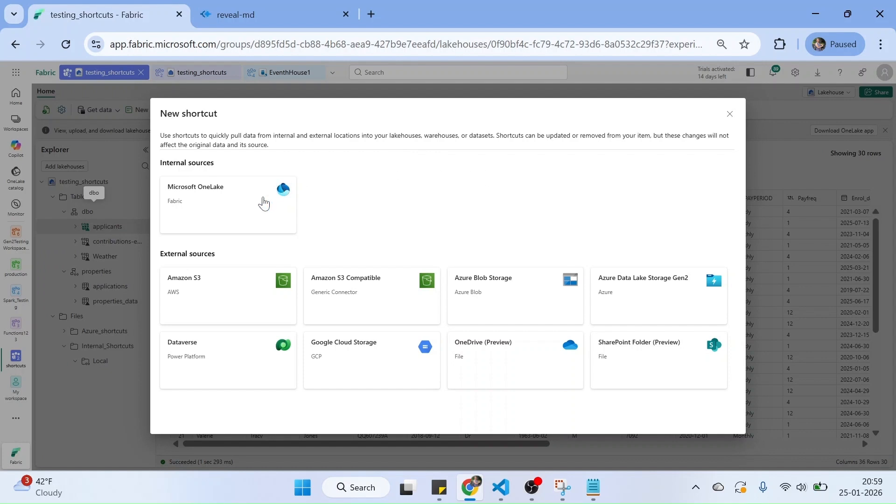
left_click(263, 203)
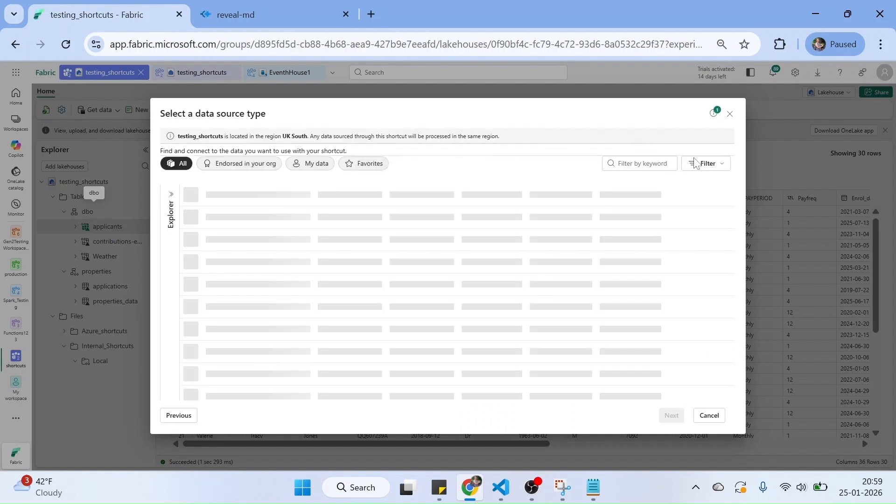
left_click(708, 165)
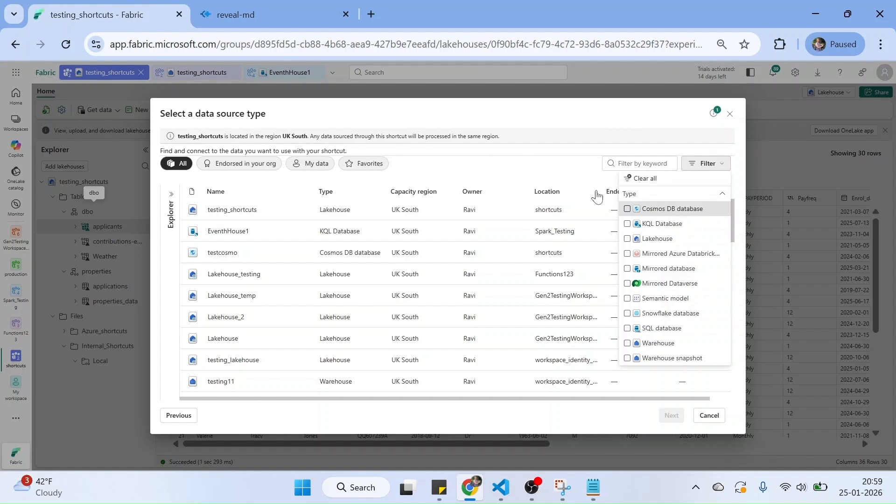
left_click(626, 209)
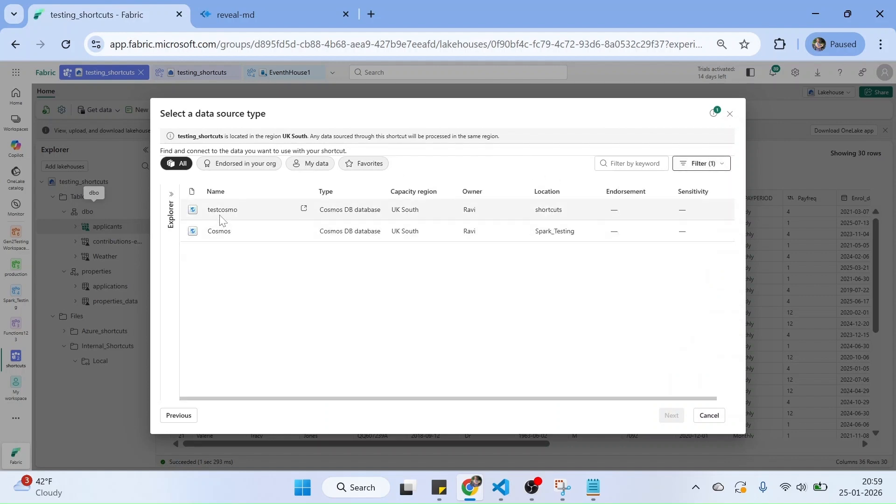
left_click(221, 220)
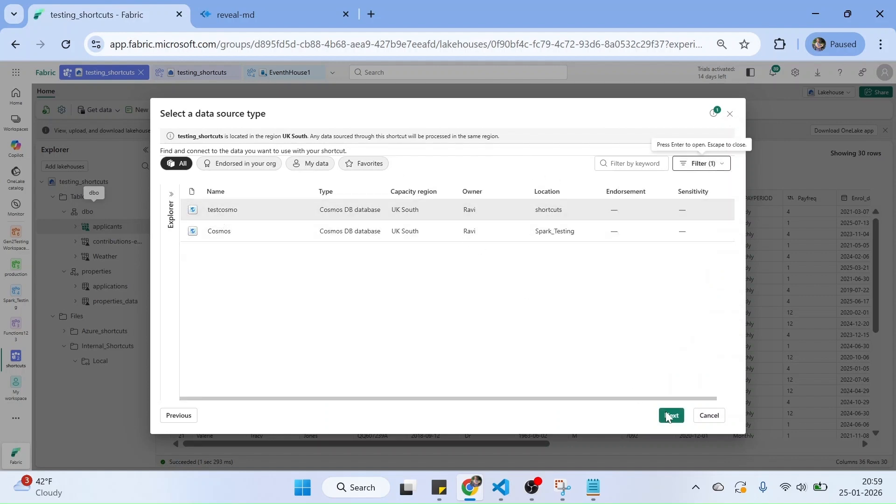
left_click(670, 416)
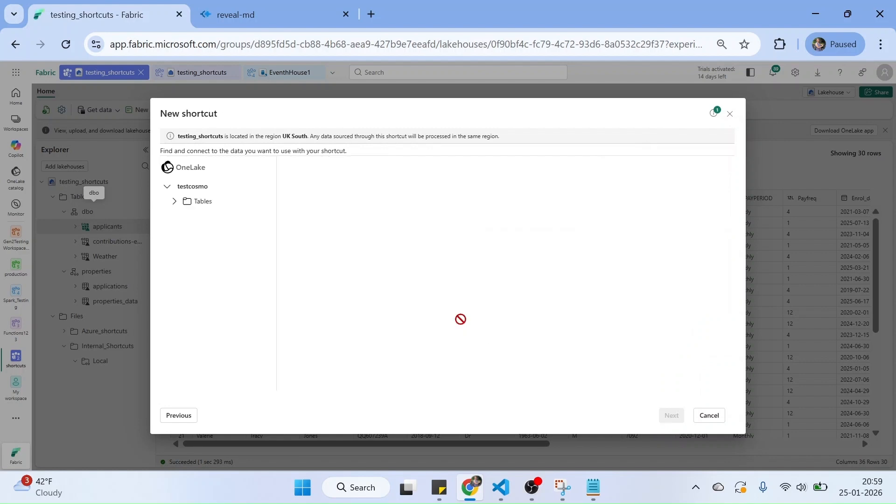
- Create the shortcut to testcosmo's SampleData table and preview its data in the lakehouse
left_click(174, 202)
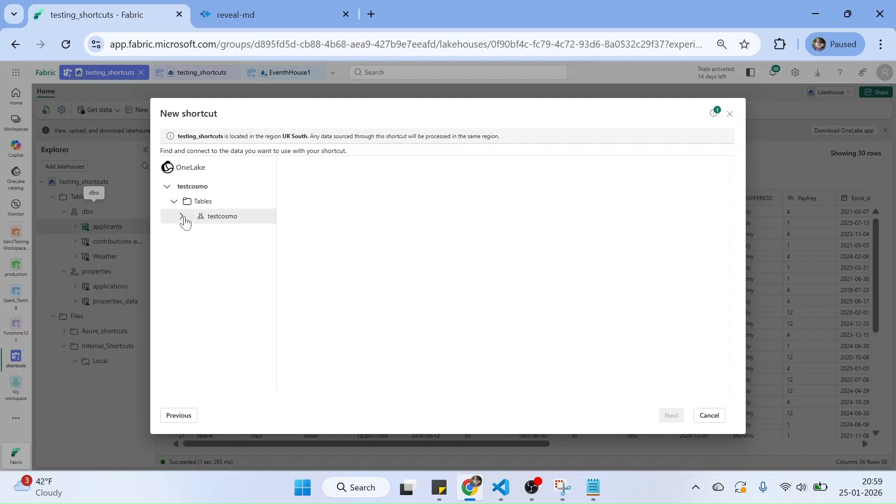
left_click(182, 217)
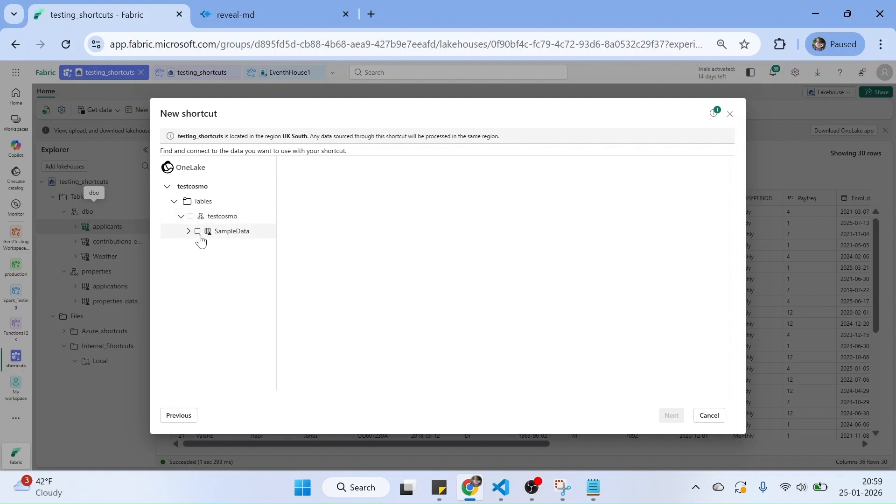
left_click(197, 232)
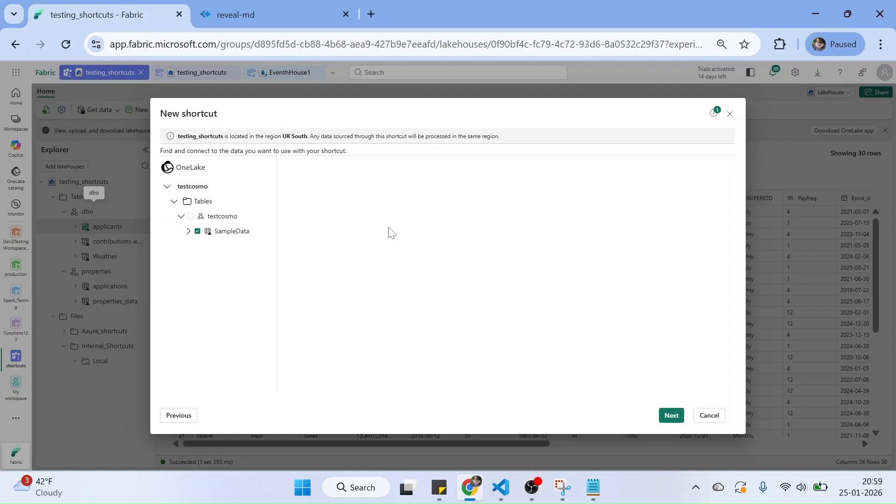
left_click(672, 416)
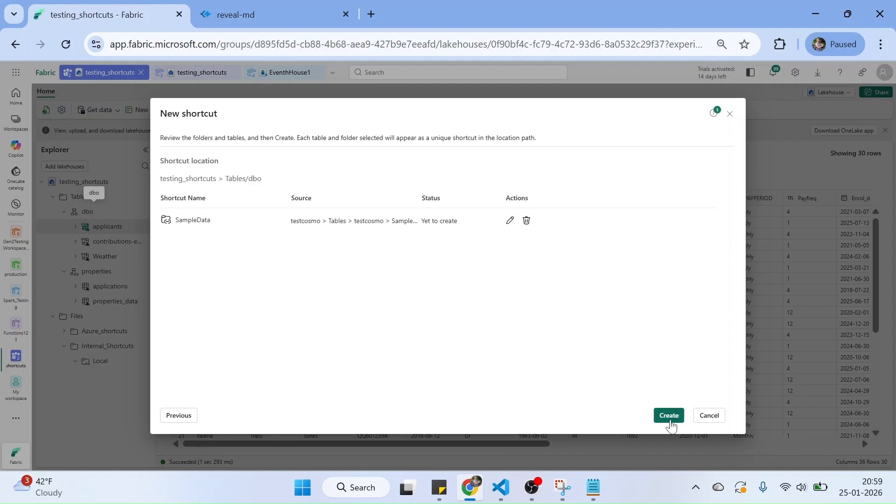
left_click(669, 417)
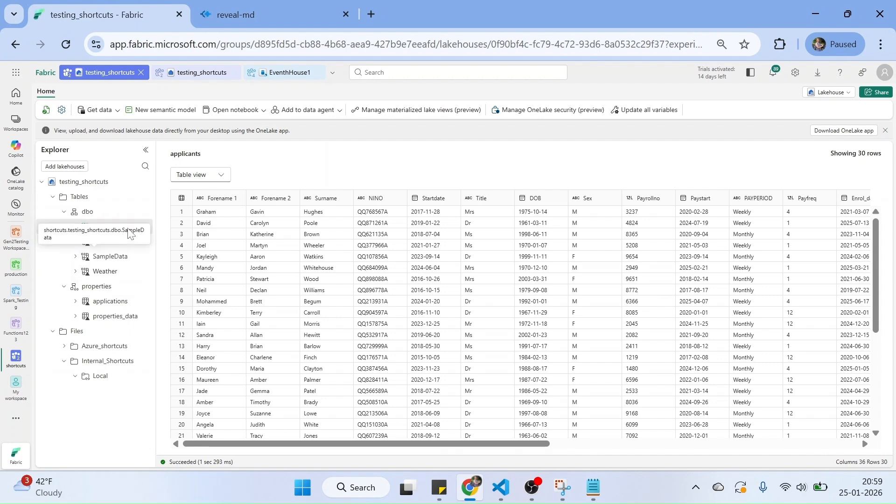
left_click(107, 261)
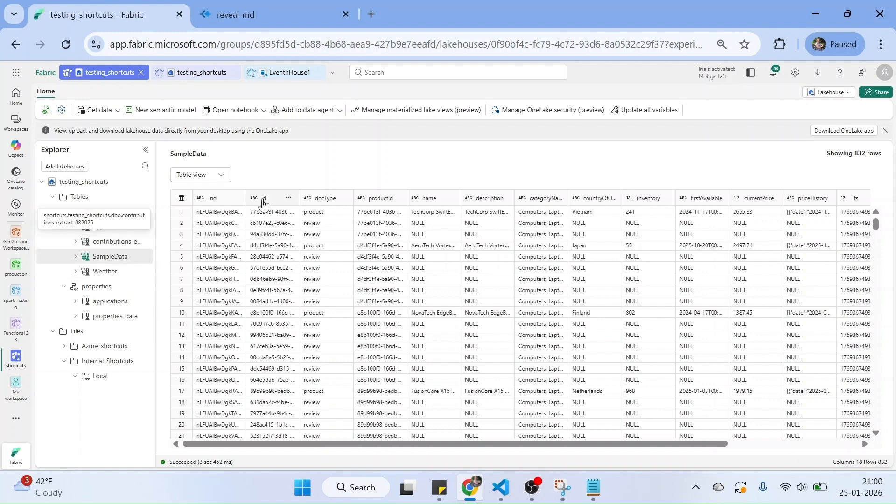
left_click_drag(315, 445, 261, 446)
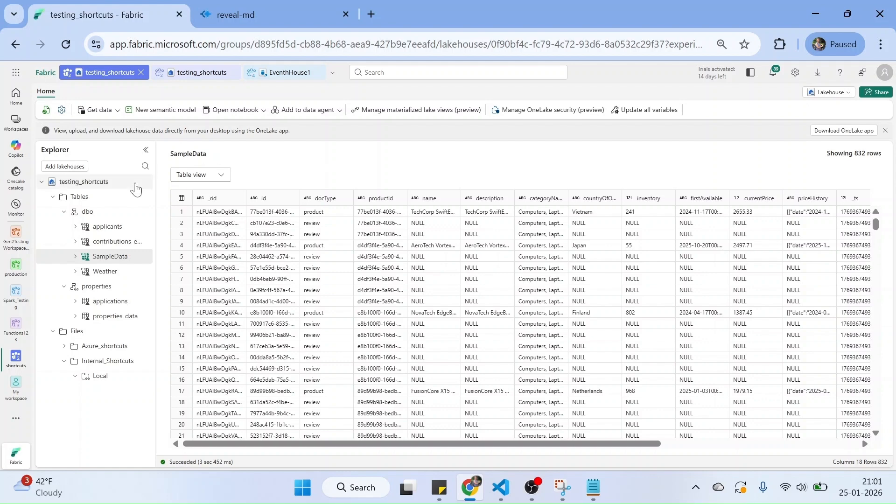
- Check which SQLdatabase1 tables a new OneLake shortcut in the dbo schema can use, filtering the sources to SQL databases
left_click(144, 197)
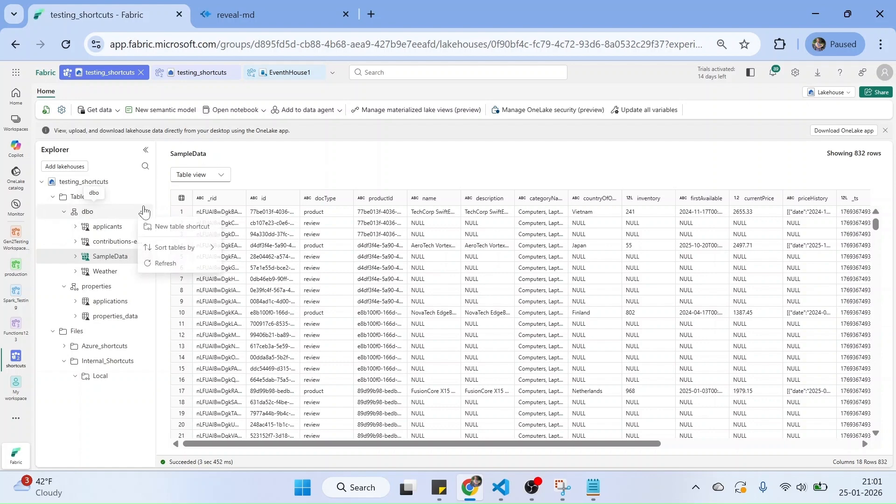
left_click(175, 227)
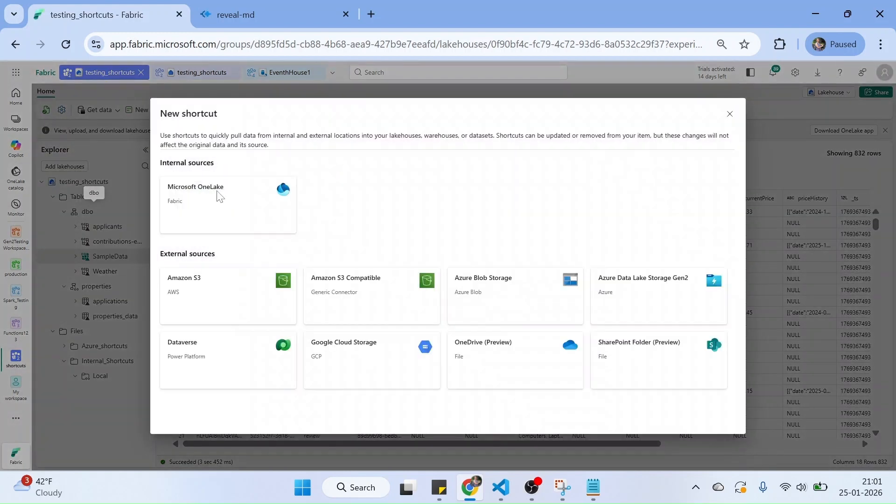
left_click(219, 196)
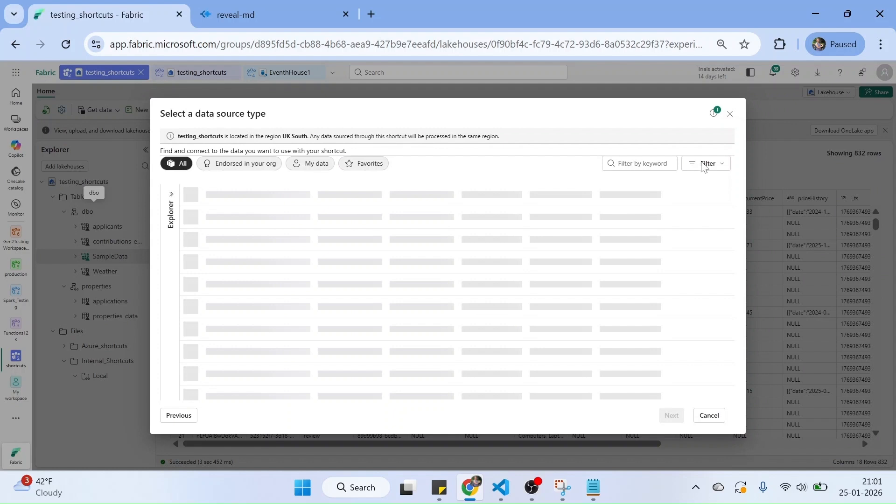
left_click(719, 171)
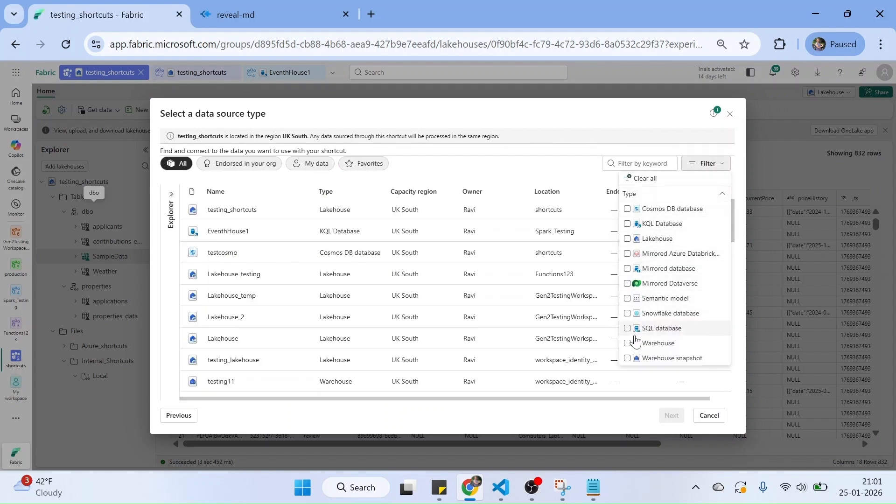
left_click(654, 328)
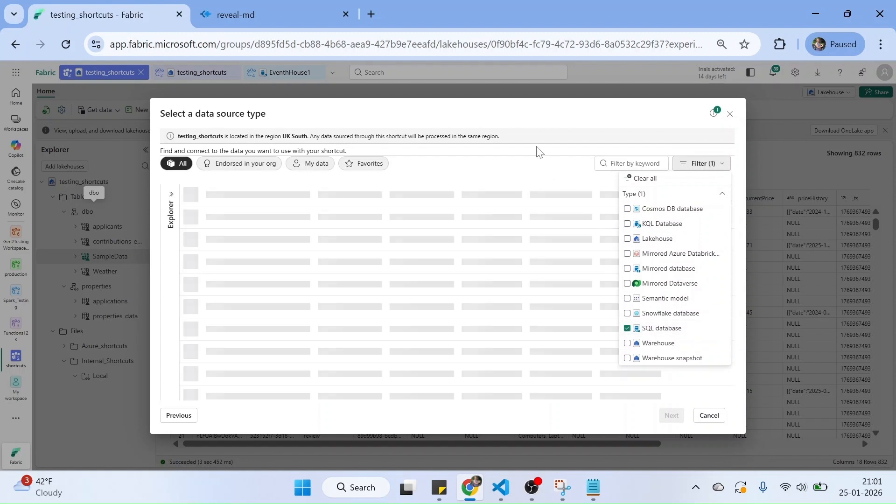
left_click(246, 211)
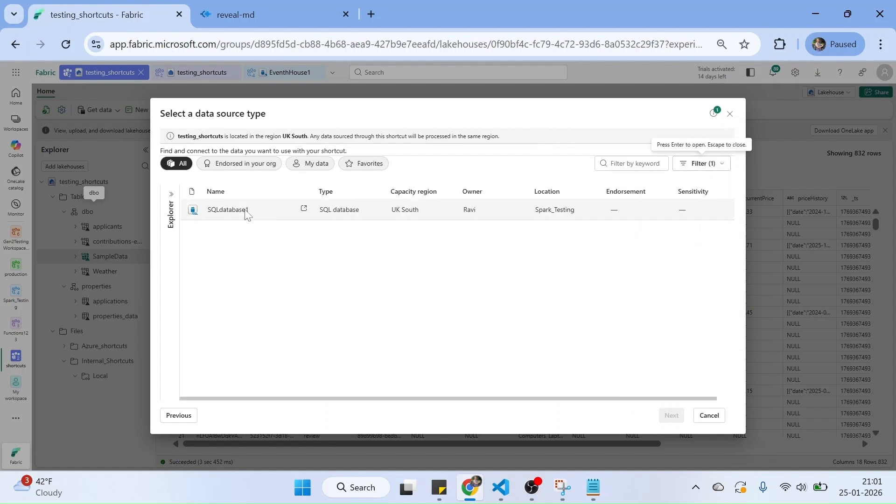
left_click(246, 212)
left_click(670, 415)
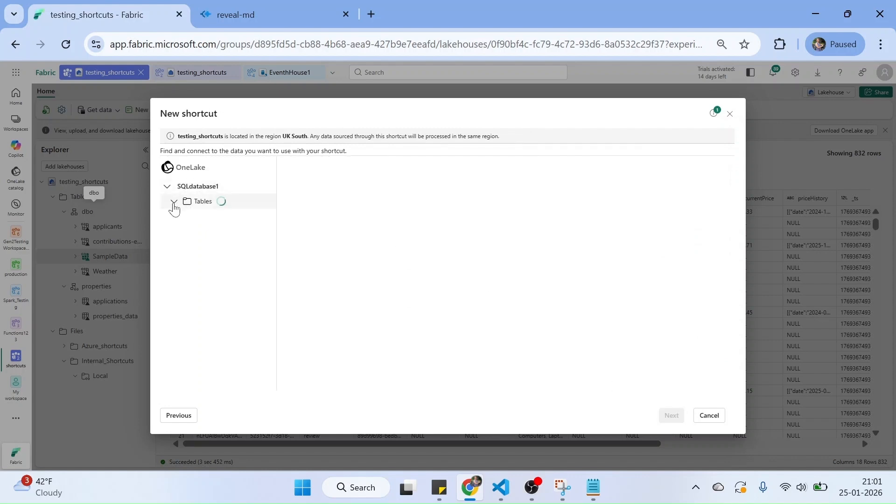
left_click(201, 204)
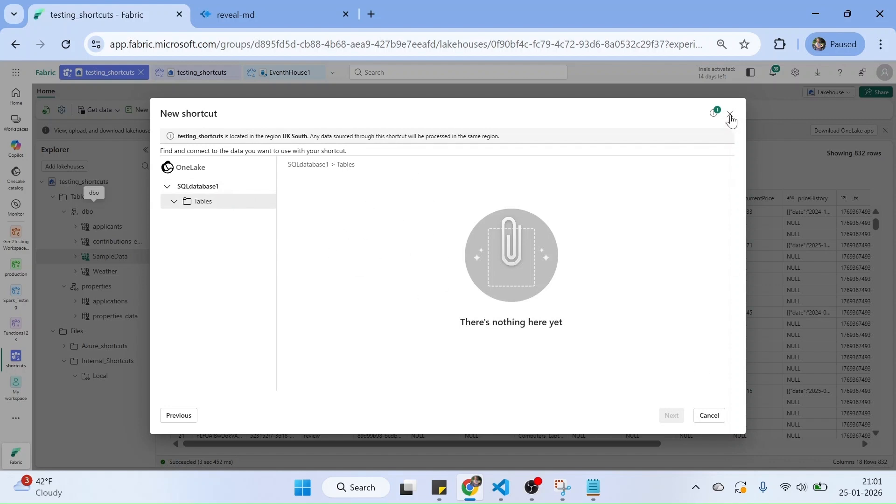
- Abandon the new shortcut and open SQLdatabase1 from the recently opened items, filtering them by "sql"
left_click(189, 418)
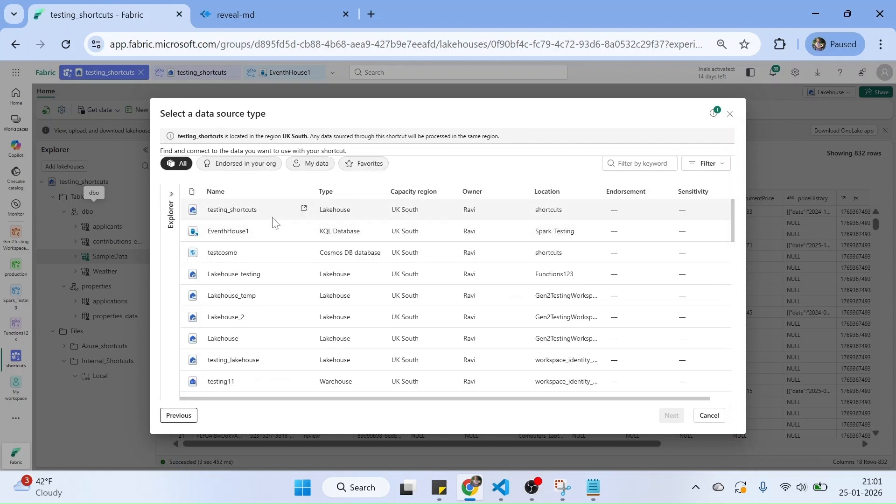
left_click(730, 115)
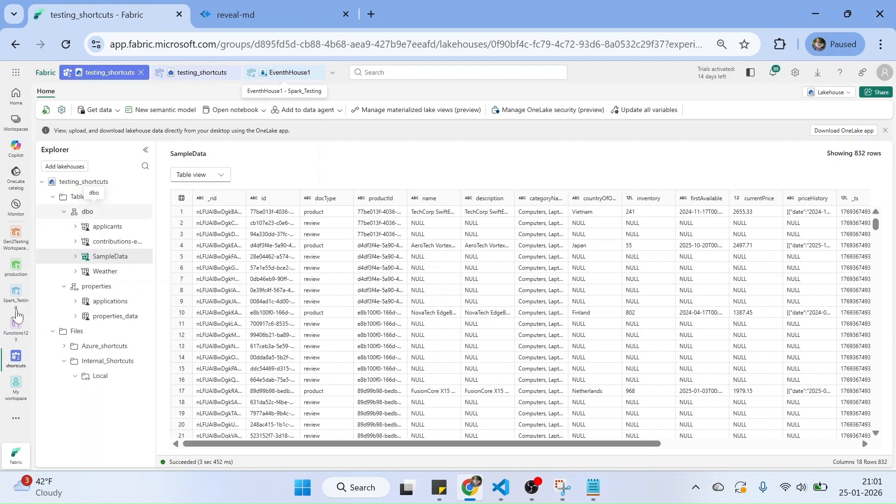
left_click(15, 421)
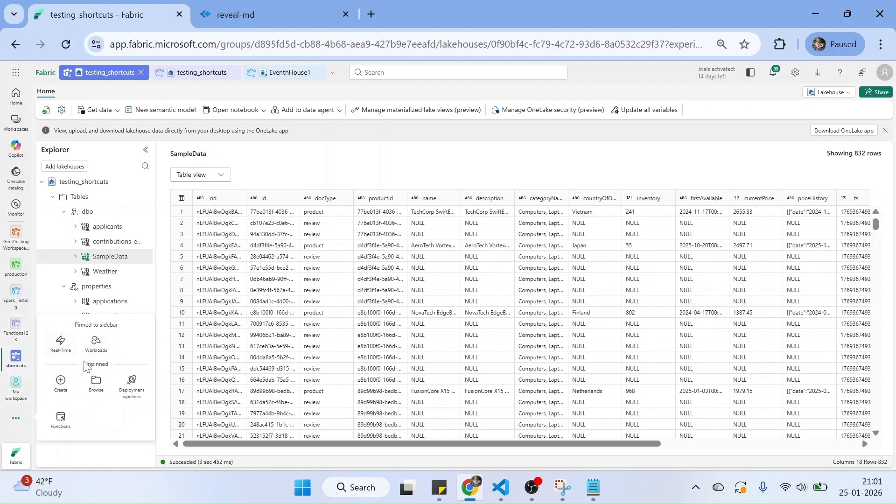
left_click(96, 382)
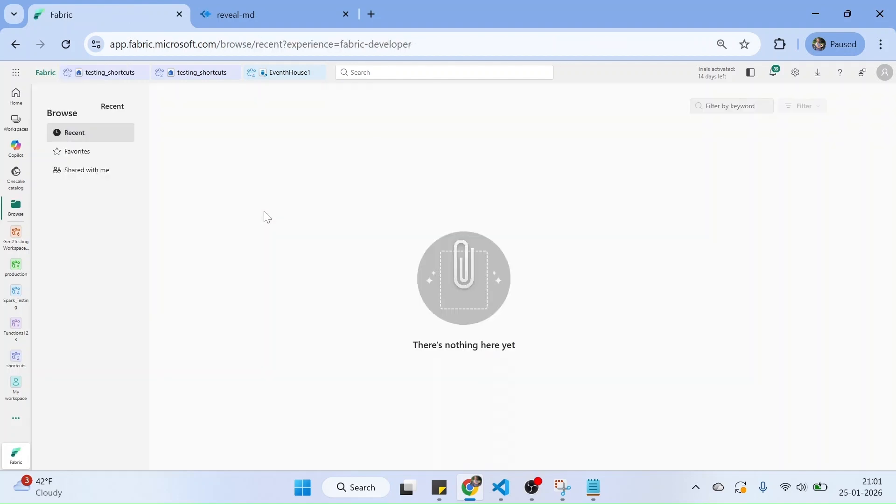
left_click(779, 106)
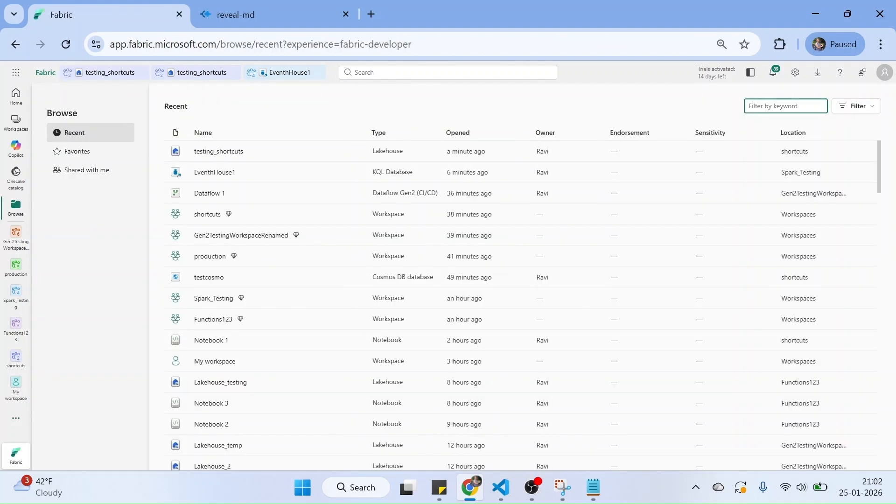
type("sql")
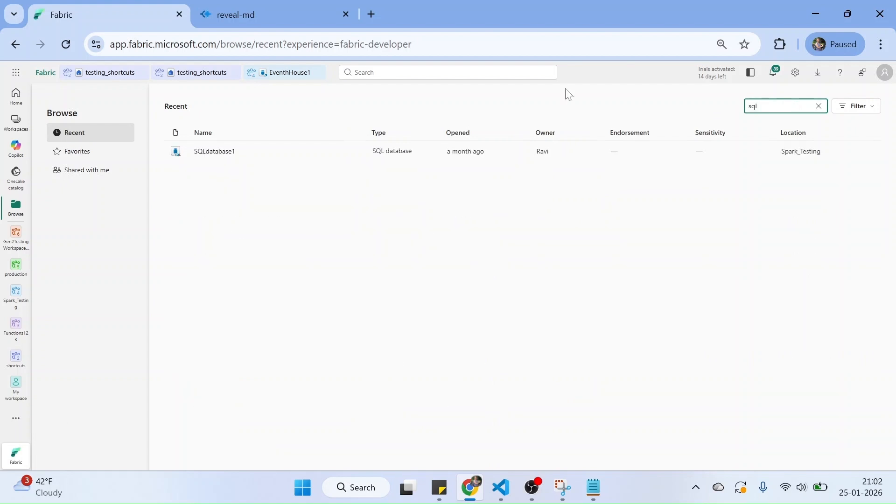
left_click(260, 147)
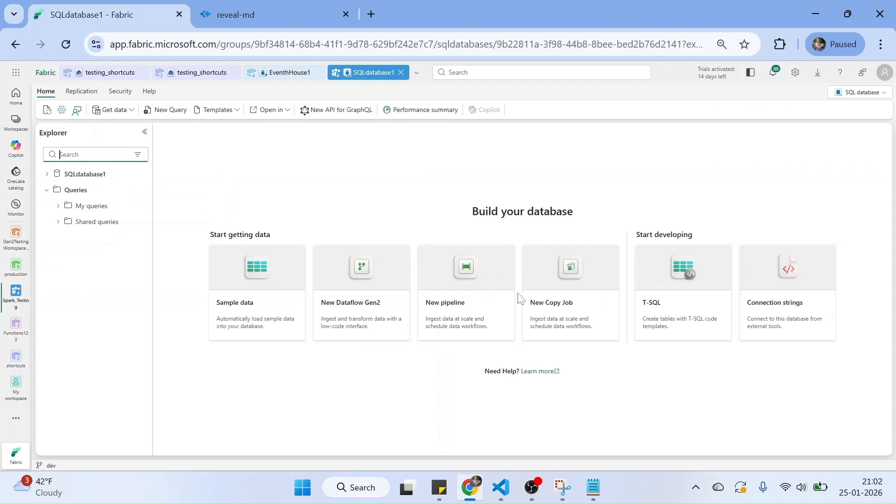
- Check which tables exist in the dbo schema of SQLdatabase1
left_click(47, 174)
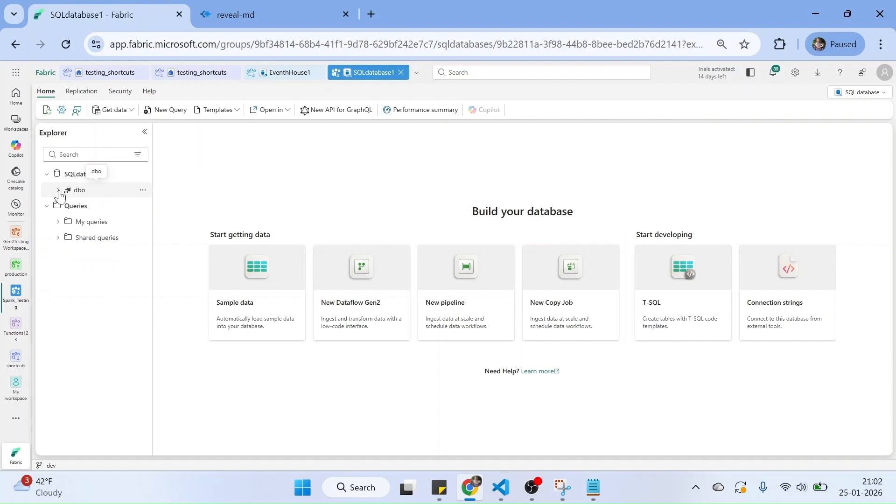
left_click(59, 191)
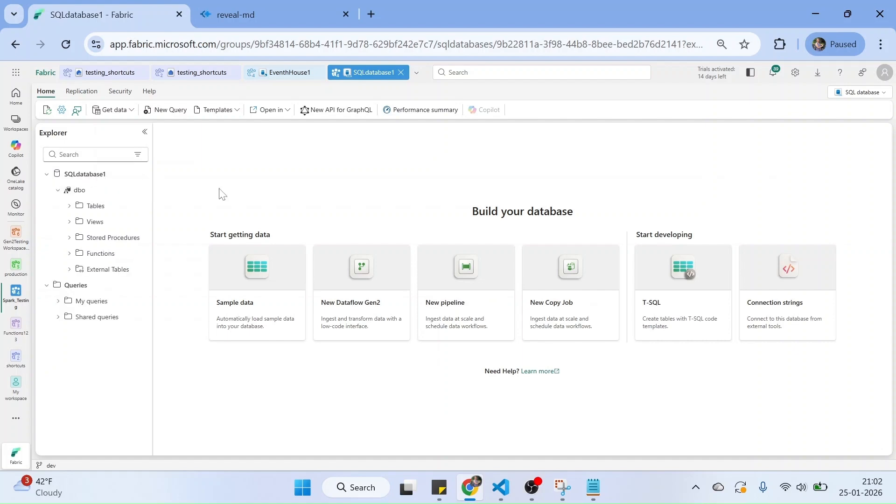
left_click(77, 211)
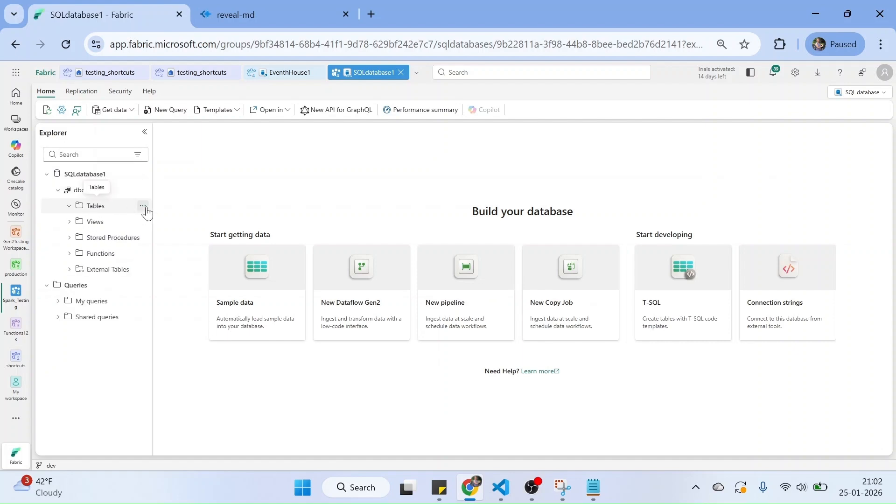
left_click(144, 207)
left_click(269, 194)
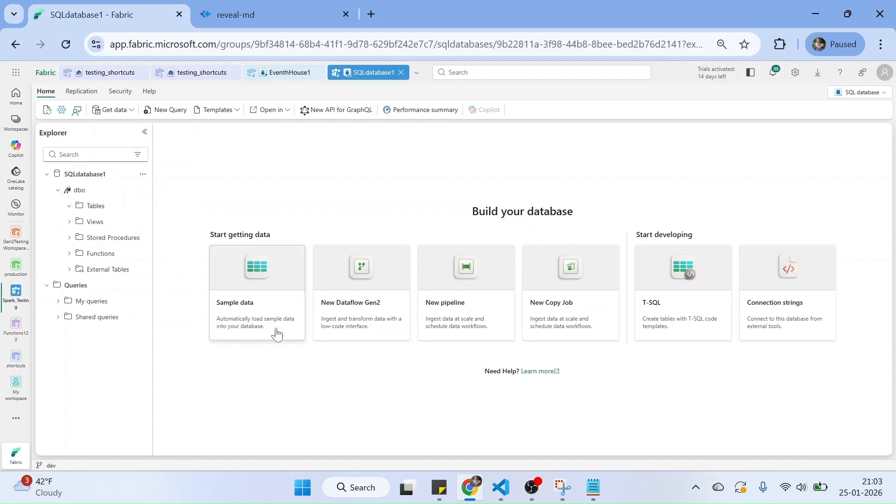
- Load the sample data into SQLdatabase1 and check the import's progress in the notifications
left_click(266, 299)
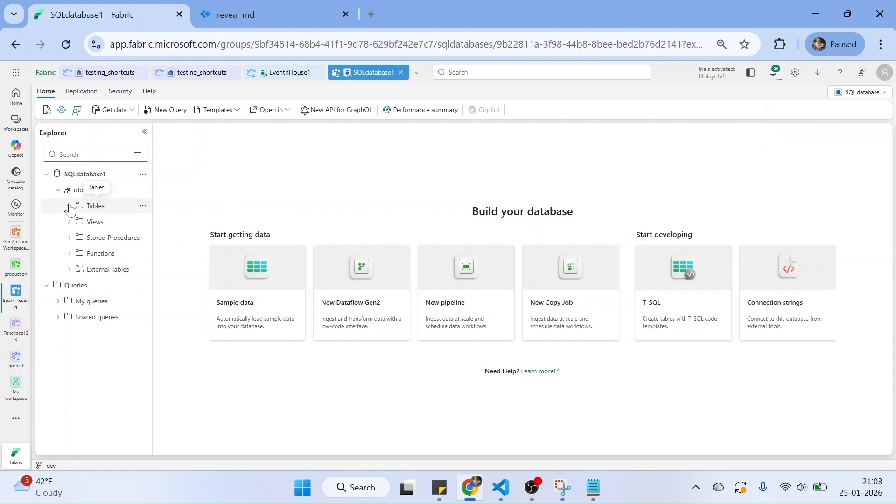
left_click(140, 208)
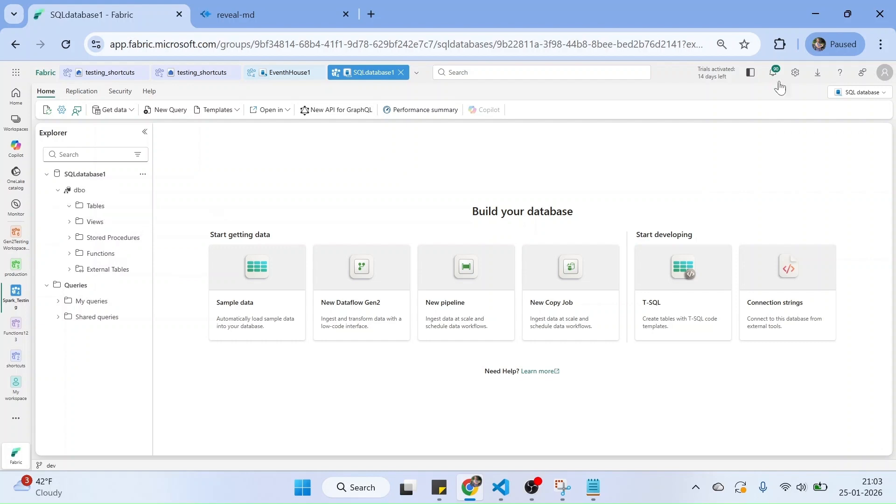
left_click(774, 74)
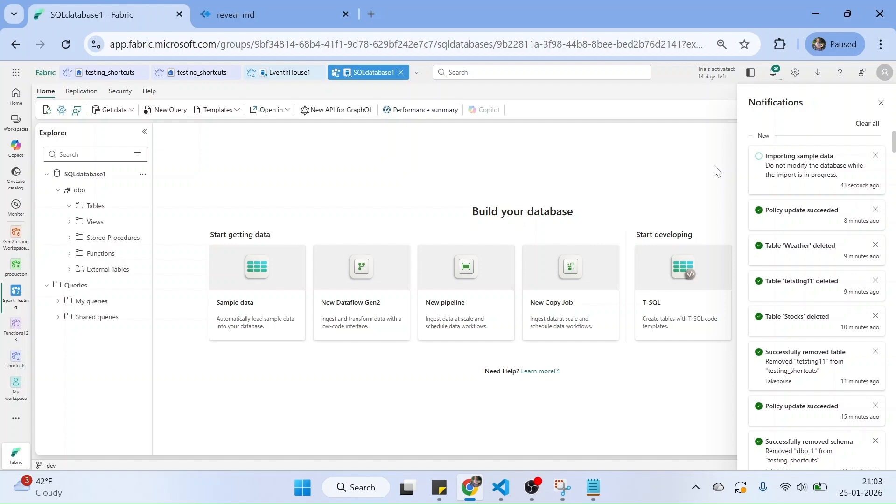
key("Escape")
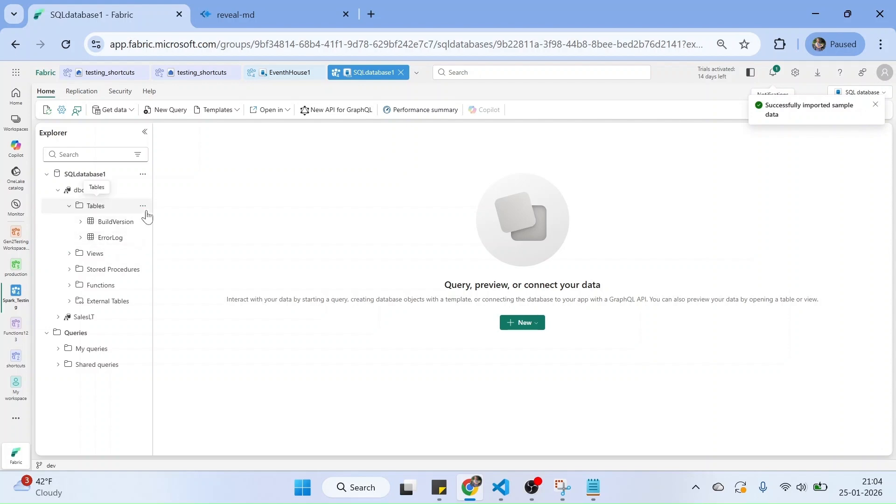
- Look through the imported tables in SQLdatabase1's dbo schema and preview the data of BuildVersion
left_click(80, 222)
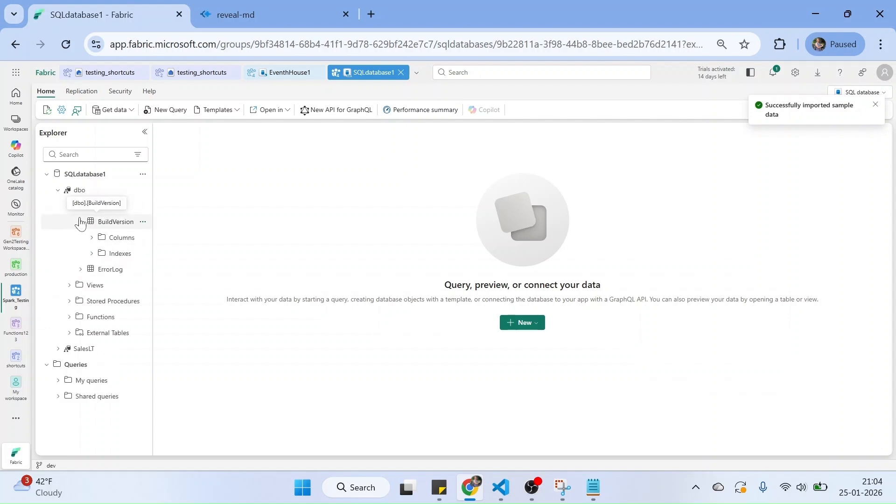
left_click(81, 269)
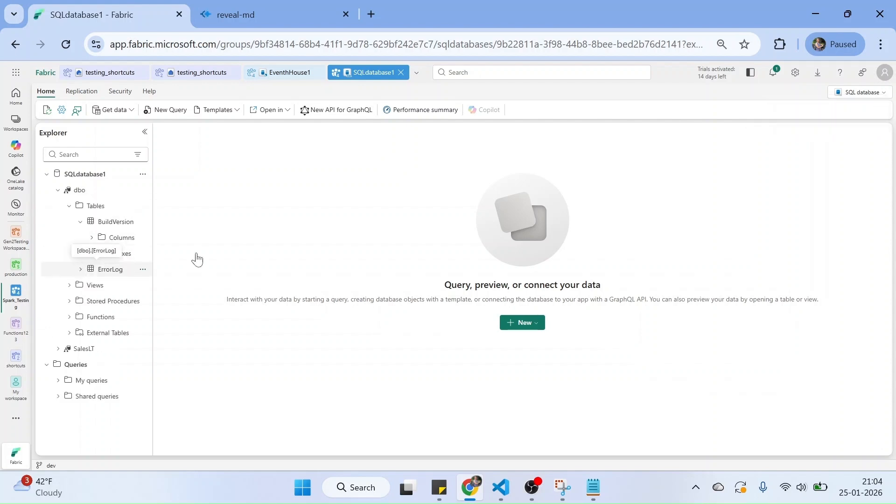
left_click(80, 269)
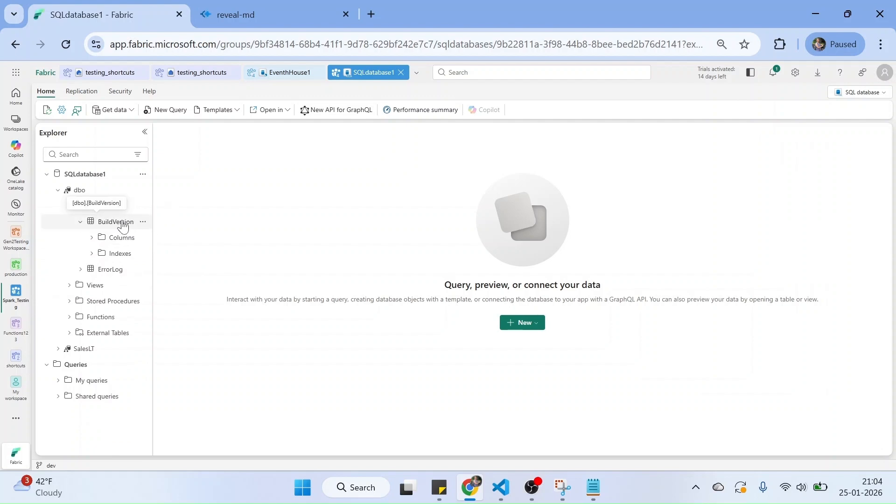
left_click_drag(116, 223, 236, 207)
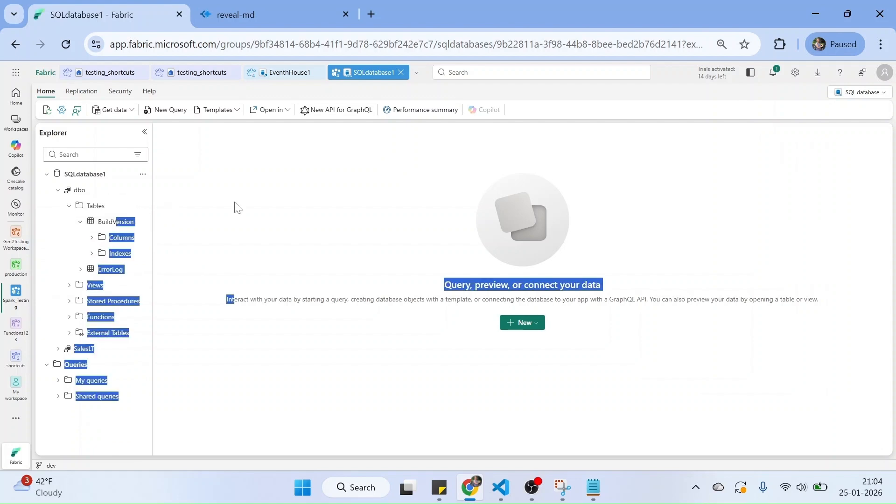
left_click(111, 228)
double_click(111, 224)
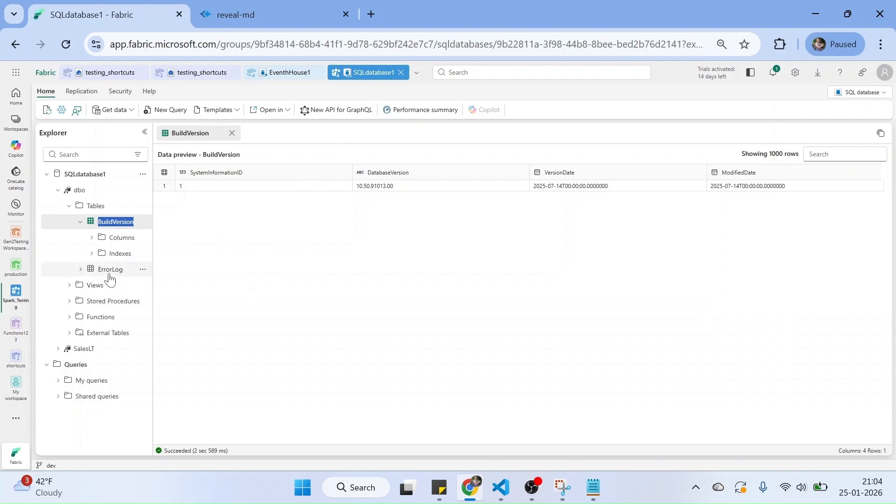
left_click(71, 208)
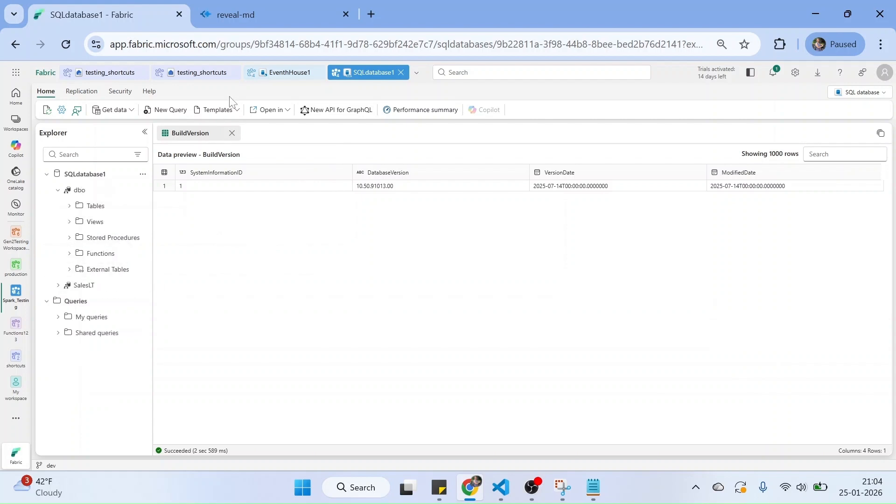
- Return to the testing_shortcuts lakehouse and start a OneLake table shortcut in its dbo schema with SQLdatabase1 as the source
left_click(106, 76)
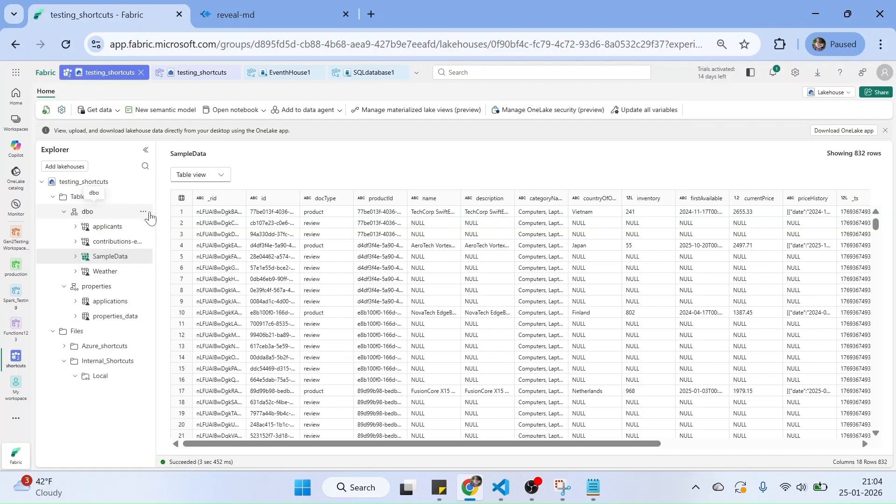
left_click(145, 215)
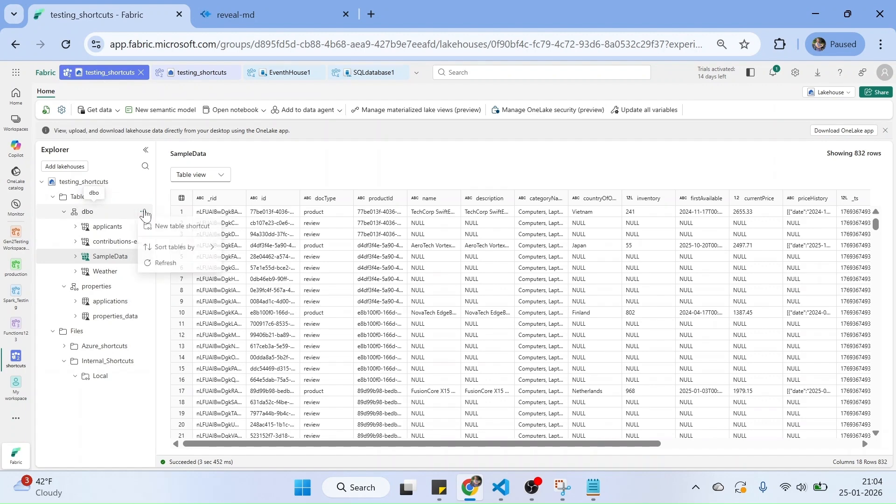
left_click(169, 232)
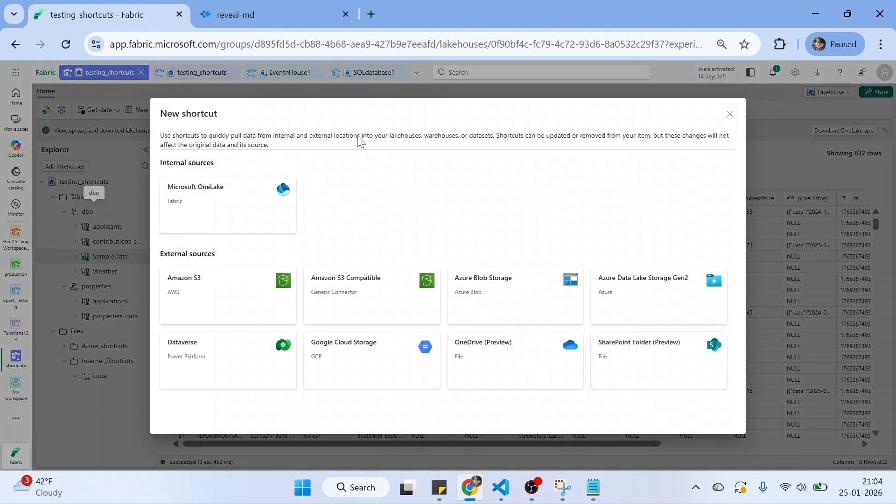
left_click(196, 221)
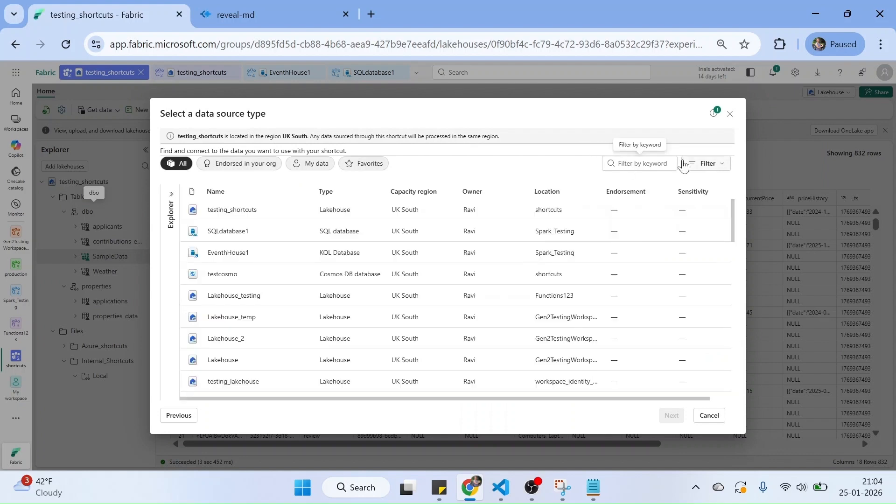
left_click(234, 231)
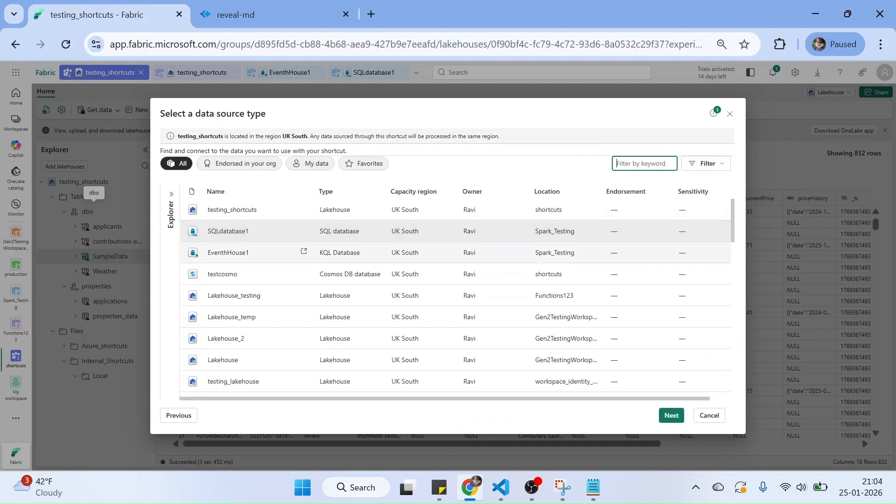
left_click(670, 414)
- Select the dbo BuildVersion table and the SalesLT Address and Customer tables as shortcut sources, and continue to the review
left_click(174, 201)
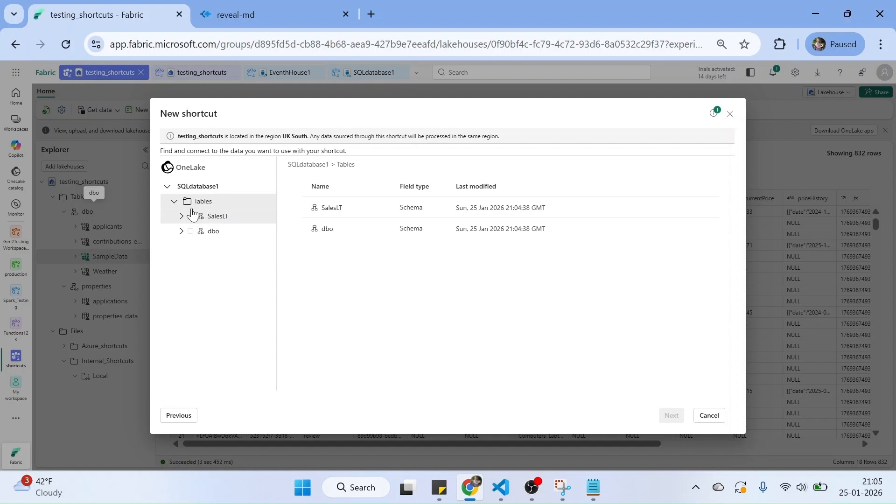
left_click(182, 232)
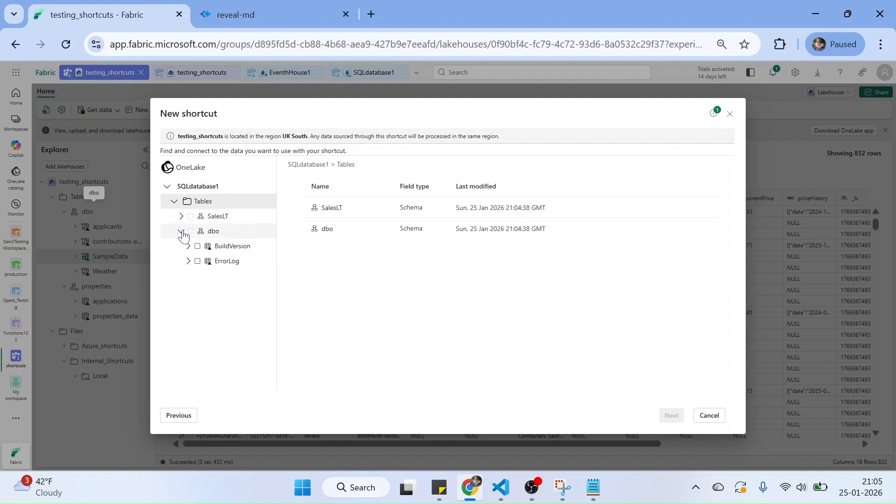
left_click(198, 247)
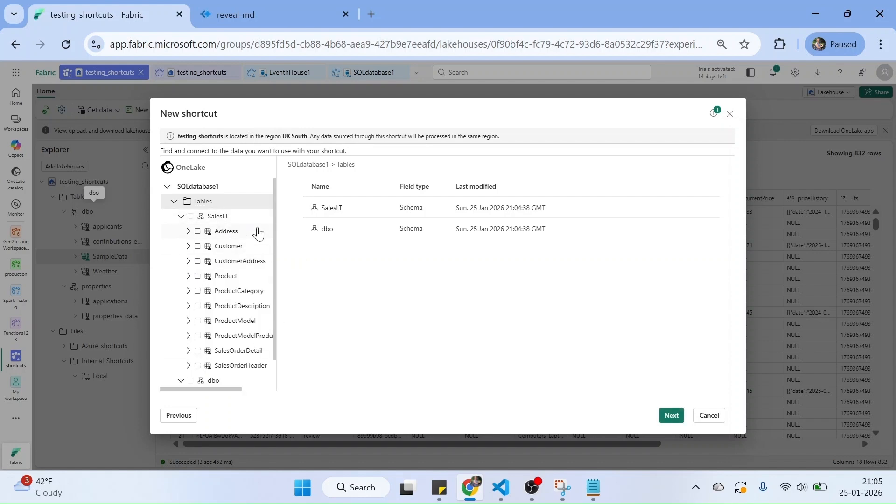
left_click(197, 231)
left_click(198, 246)
left_click(671, 416)
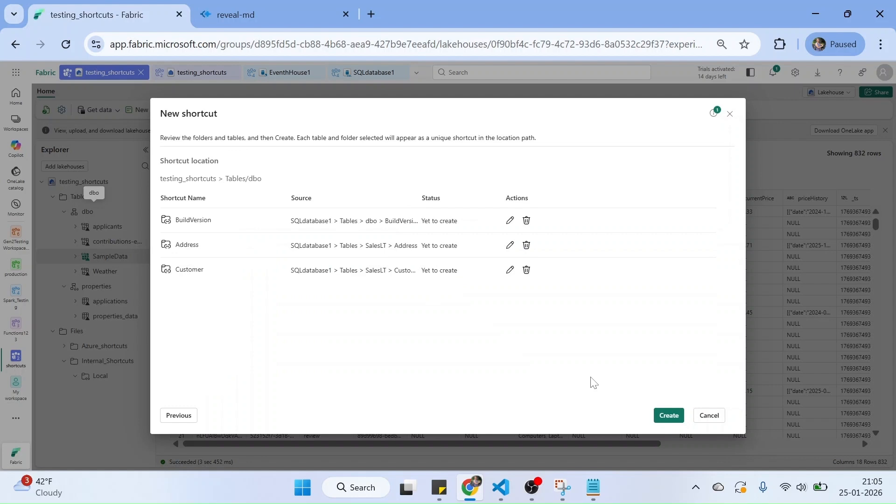
- Create only the Address and Customer shortcuts, leaving out BuildVersion, and preview the data of both tables
left_click(527, 221)
left_click(670, 420)
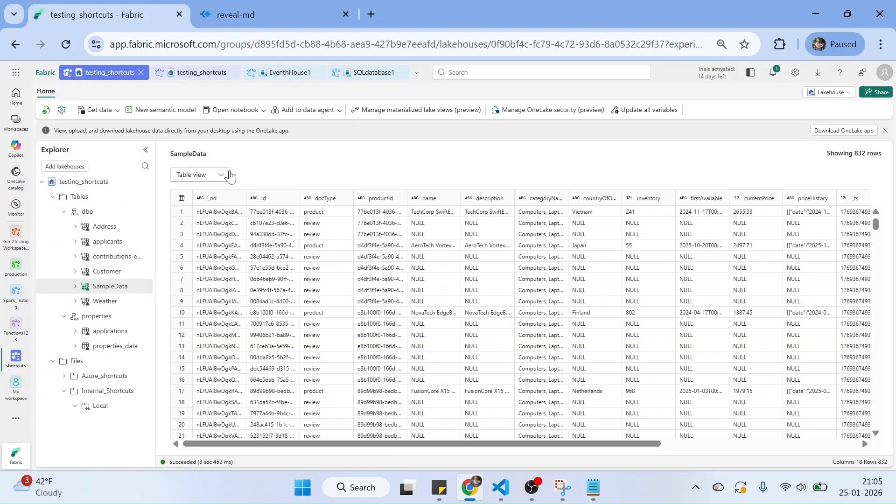
left_click(104, 226)
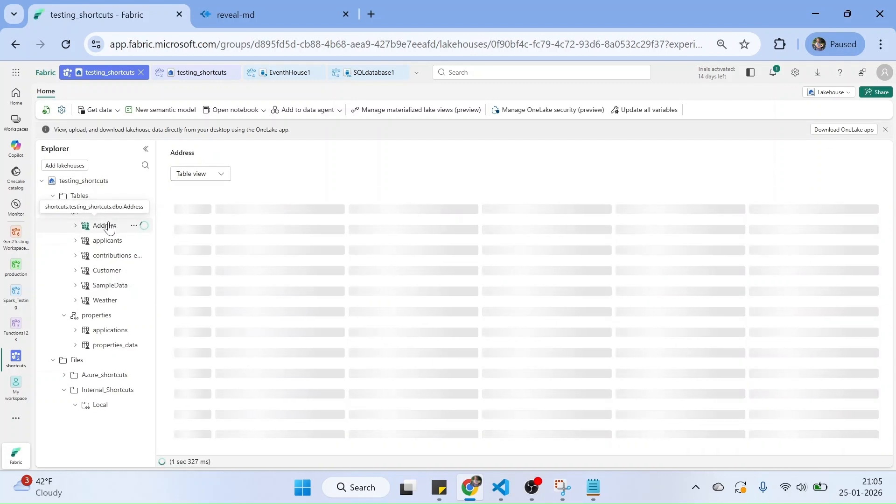
left_click(108, 270)
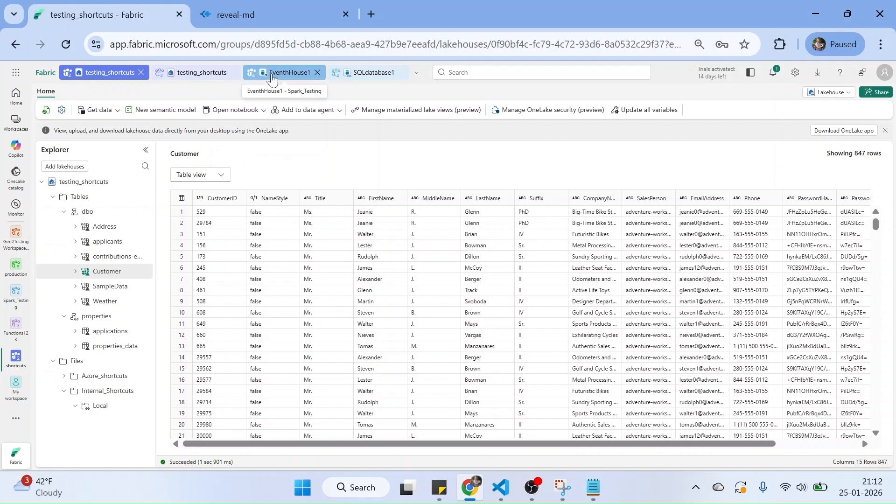
- Switch to the open eventhouse and start a OneLake shortcut in its KQL database with SQLdatabase1 as the source
left_click(290, 77)
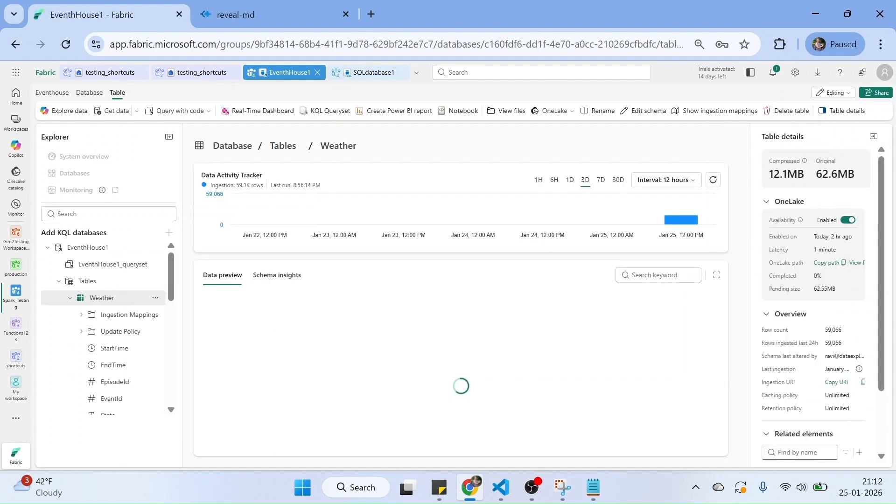
left_click(58, 281)
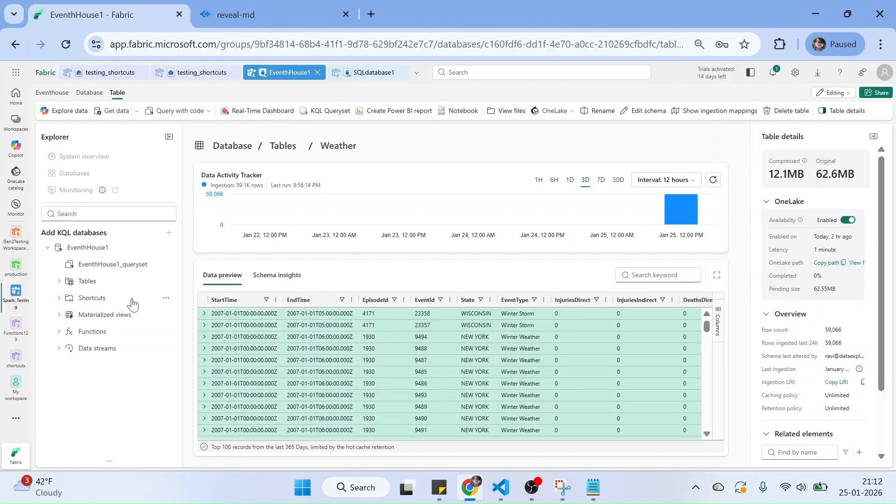
left_click(166, 301)
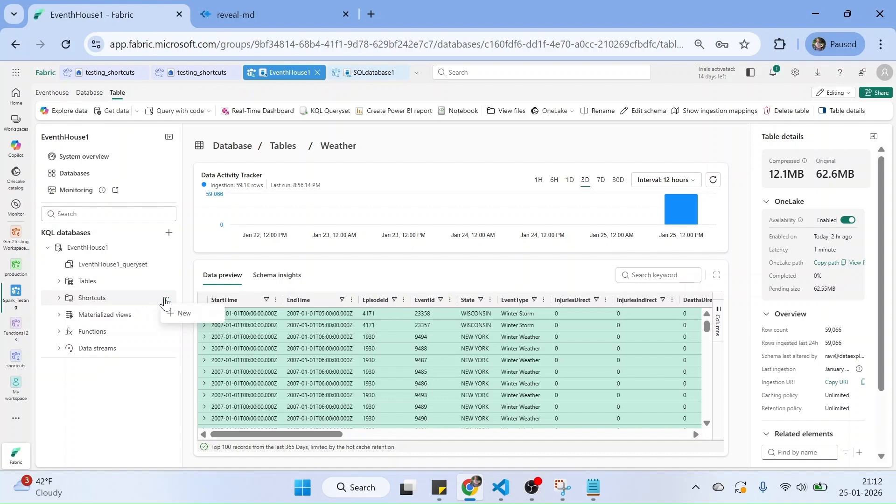
left_click(181, 313)
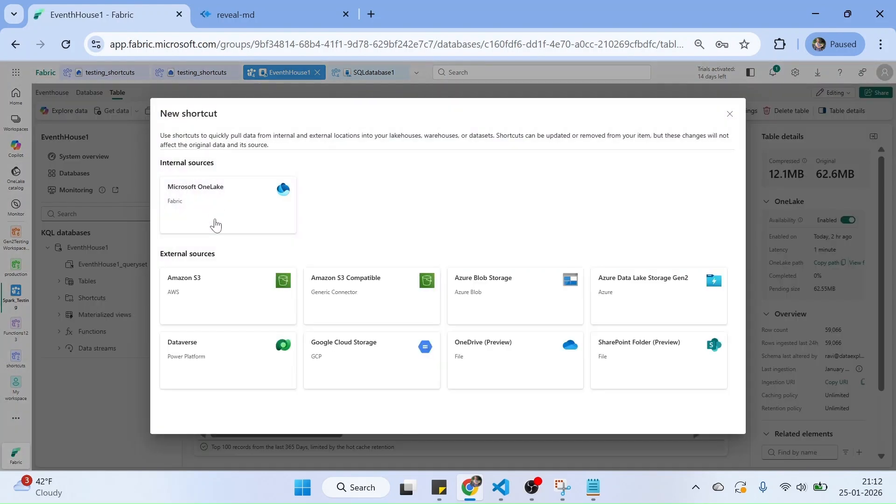
left_click(216, 225)
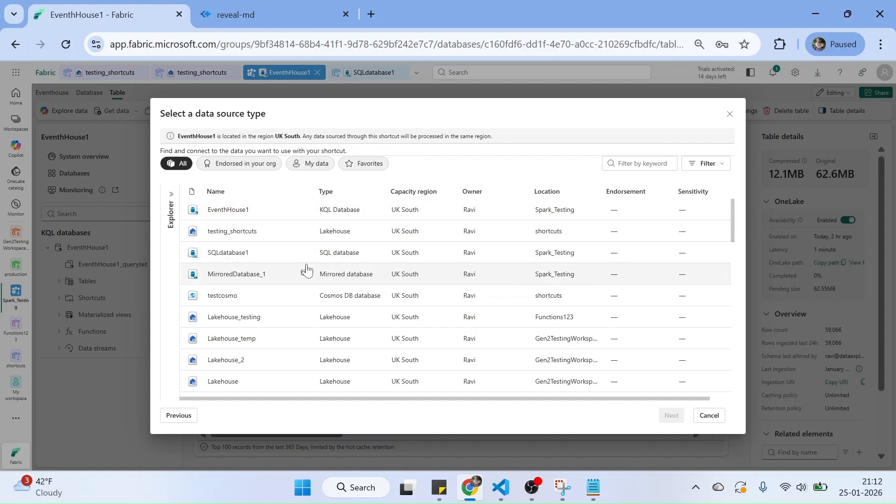
left_click(236, 254)
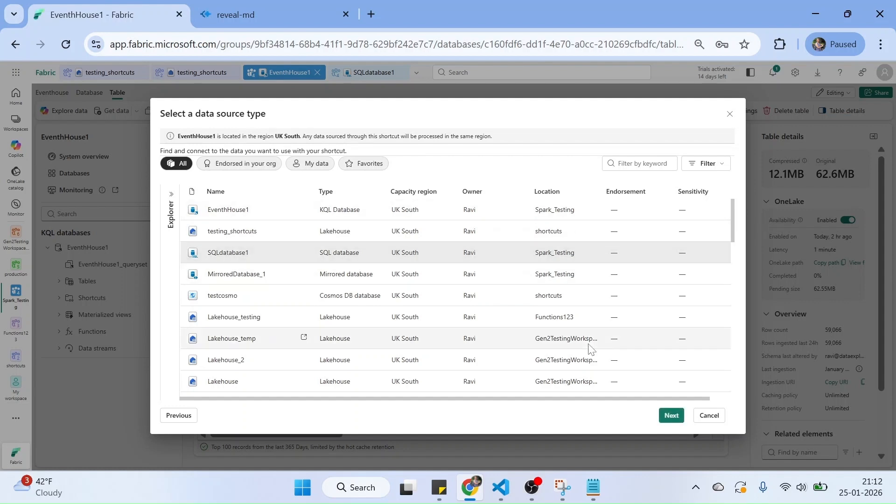
left_click(671, 416)
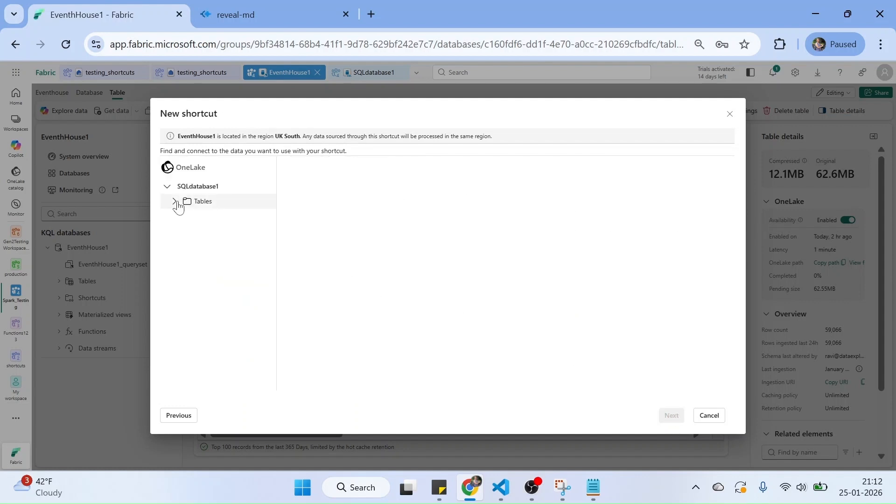
- Select the SalesLT tables CustomerAddress and Product as shortcut sources and create both shortcuts
left_click(175, 202)
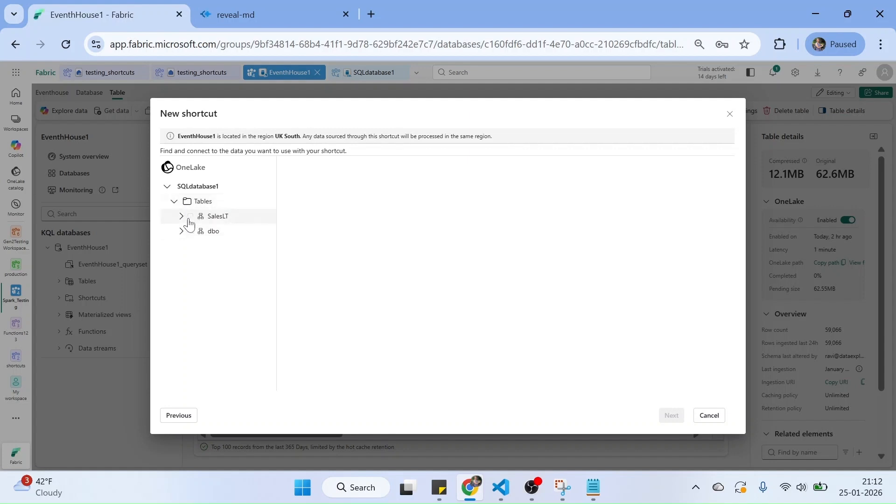
left_click(181, 217)
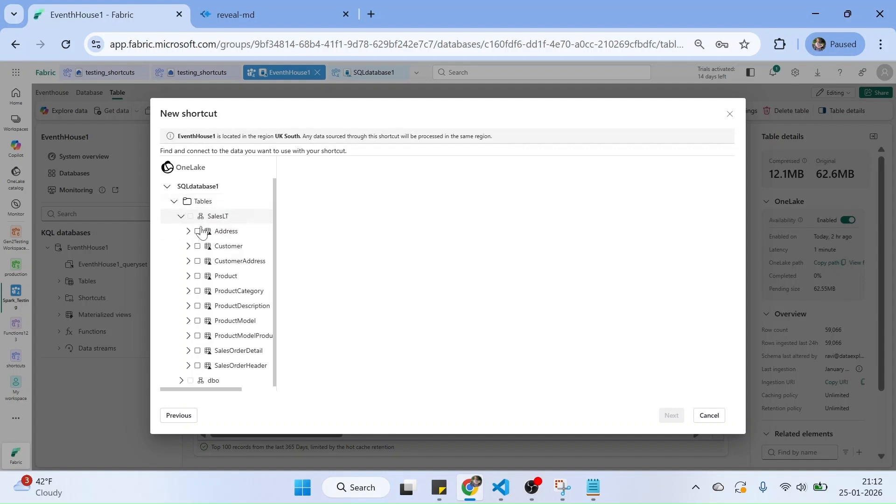
left_click(197, 261)
left_click(197, 276)
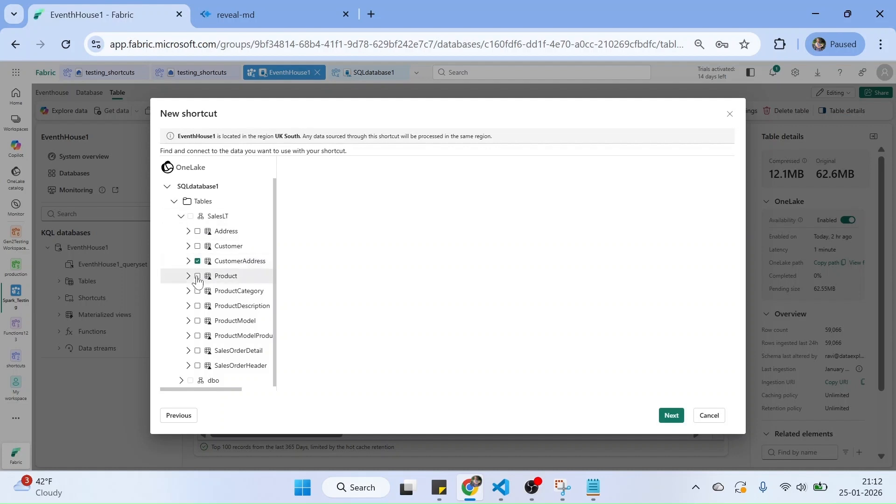
left_click(671, 416)
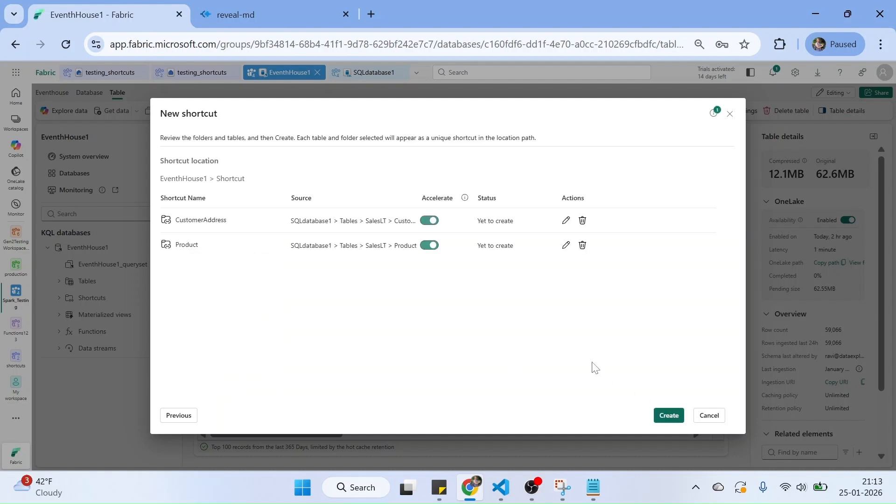
left_click(673, 417)
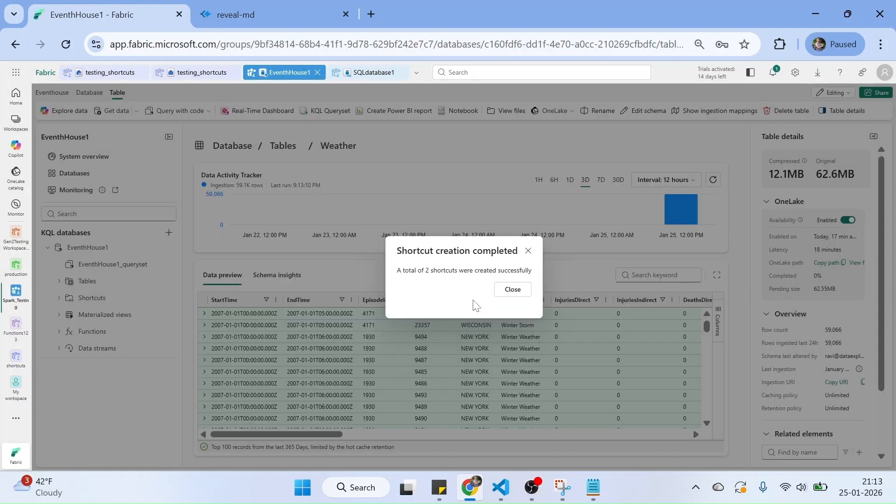
left_click(511, 294)
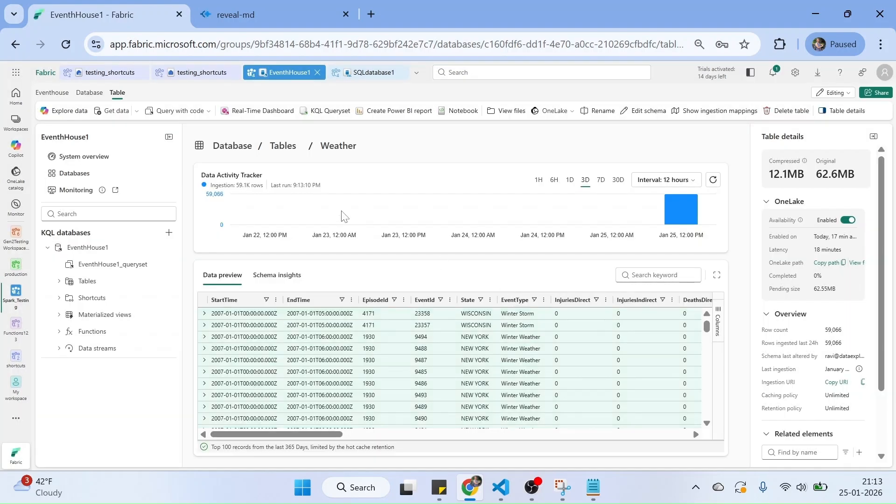
- Preview the CustomerAddress shortcut's data and open a code query that shows any 100 of its records
left_click(59, 298)
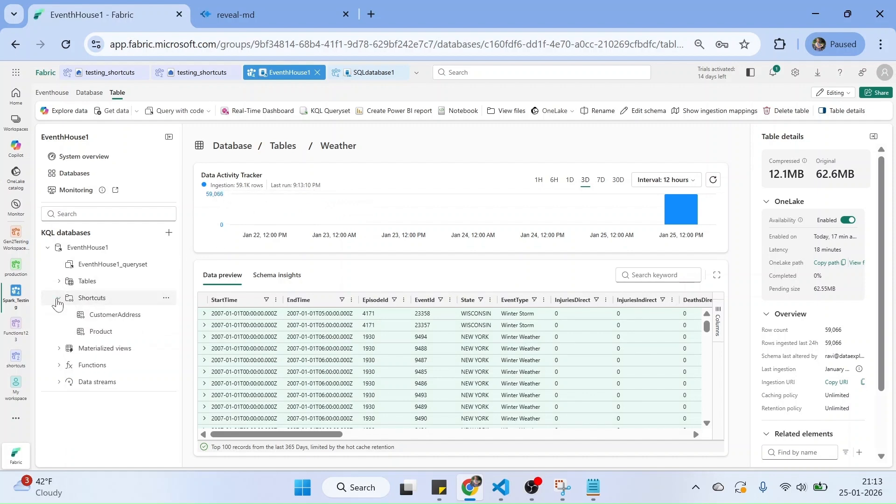
left_click(113, 319)
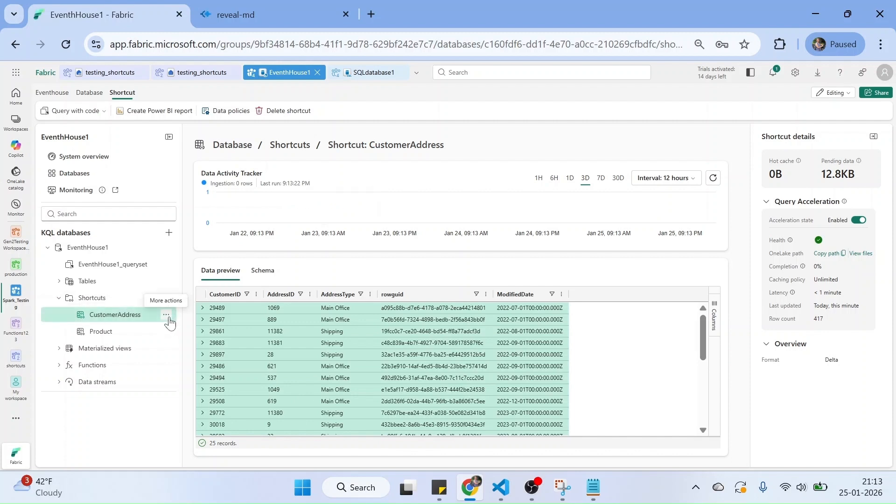
left_click(166, 315)
left_click(167, 316)
left_click(167, 316)
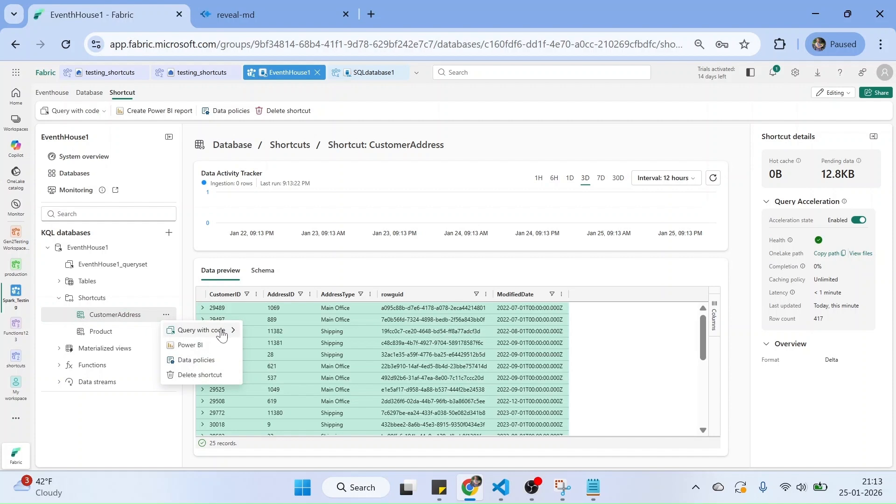
mouse_move(222, 334)
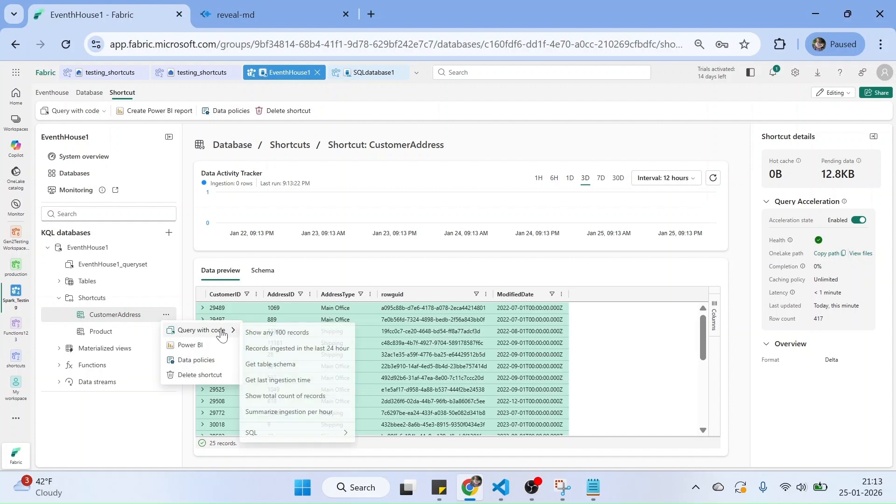
left_click(293, 333)
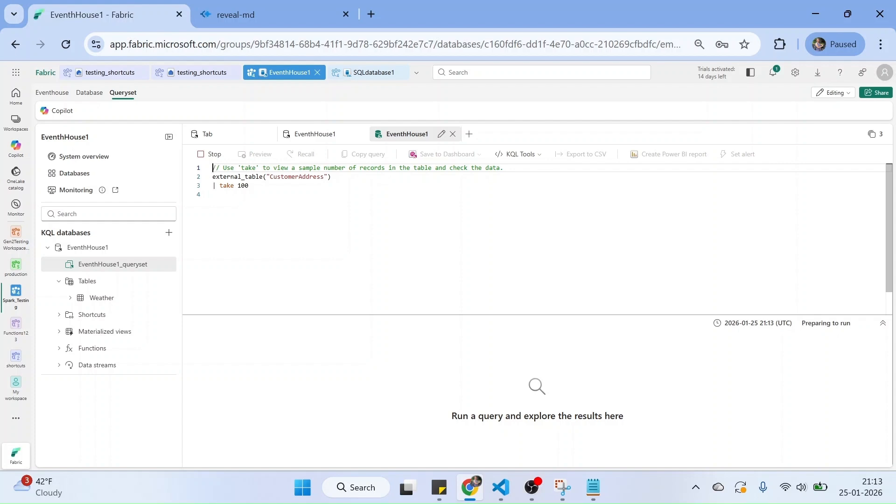
- Add the filter | where AddressID == '9' before the take line of the CustomerAddress query and run it
left_click(248, 186)
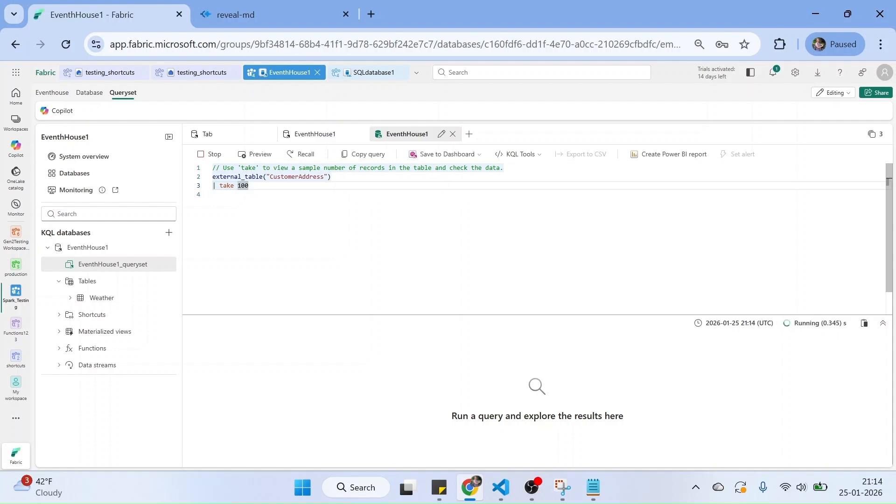
key("Return")
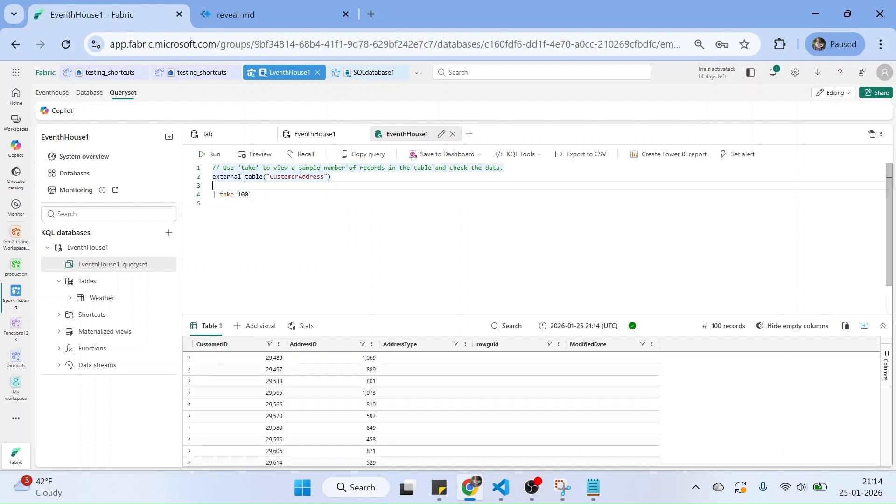
type("| ")
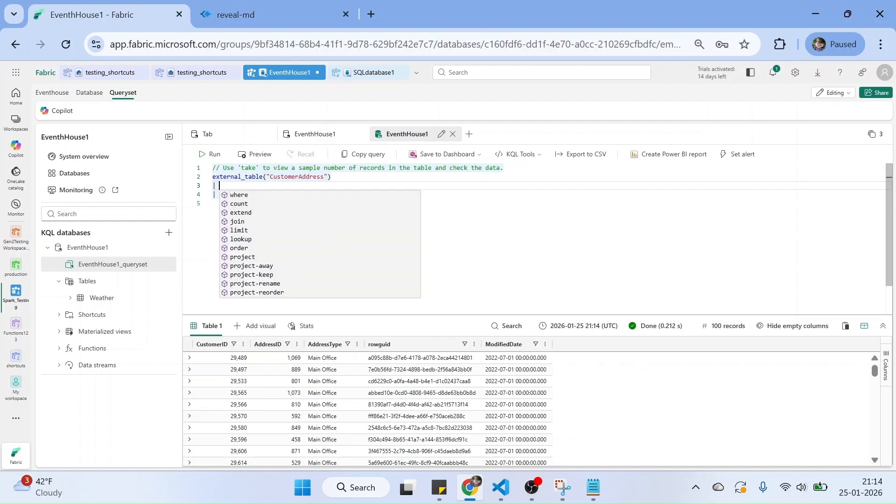
type("where ")
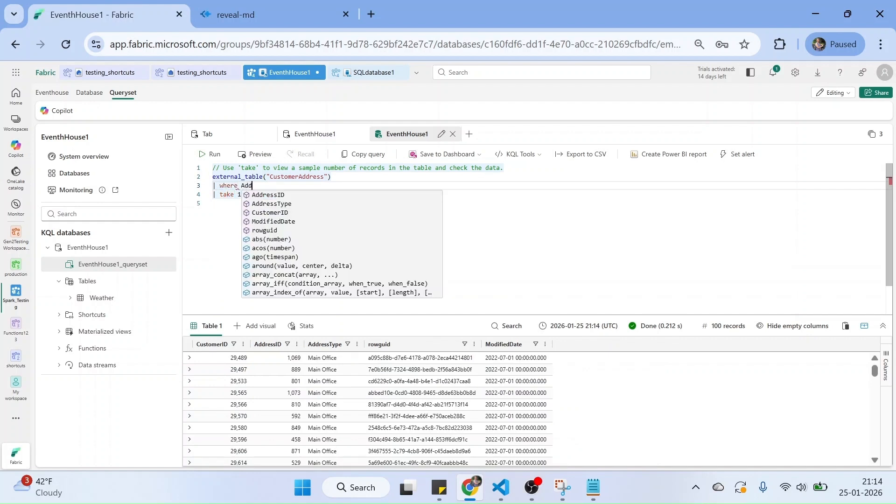
type("Ad")
key("Tab")
type("==")
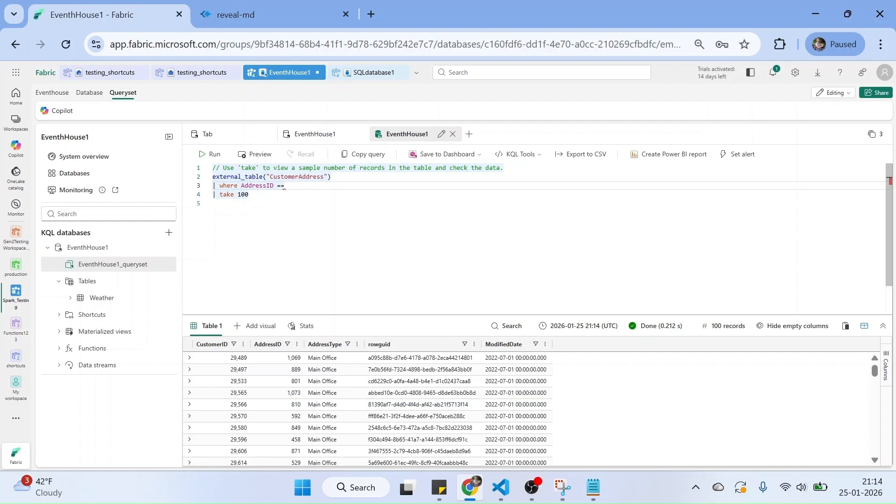
type("'9")
left_click(209, 155)
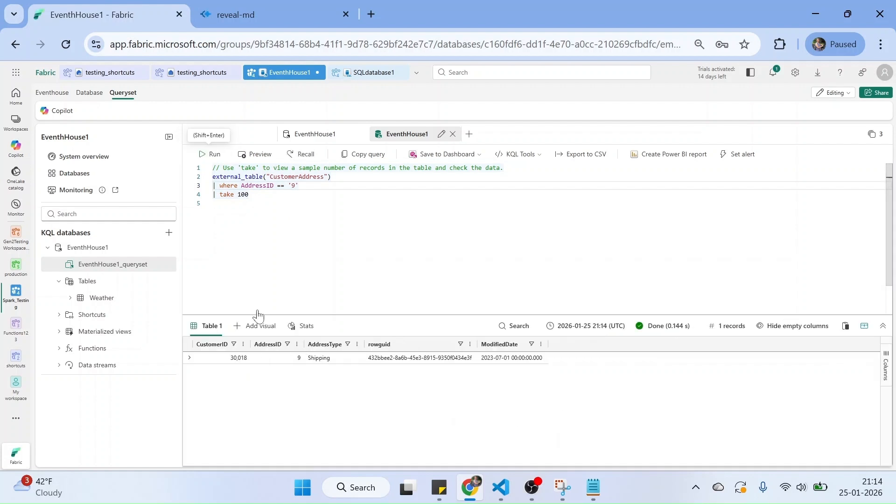
- Add the line | project CustomerID,AddressType after the AddressID filter and run the query
key("Return")
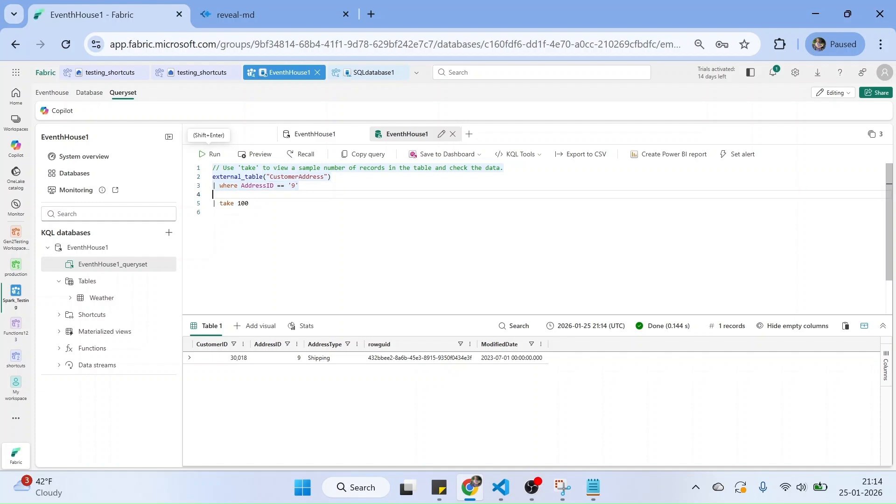
type("| ")
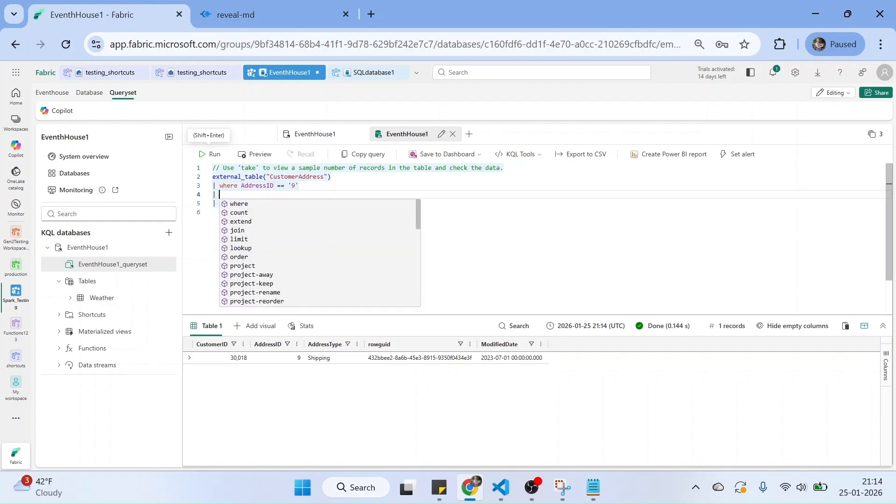
type("pro")
key("Tab")
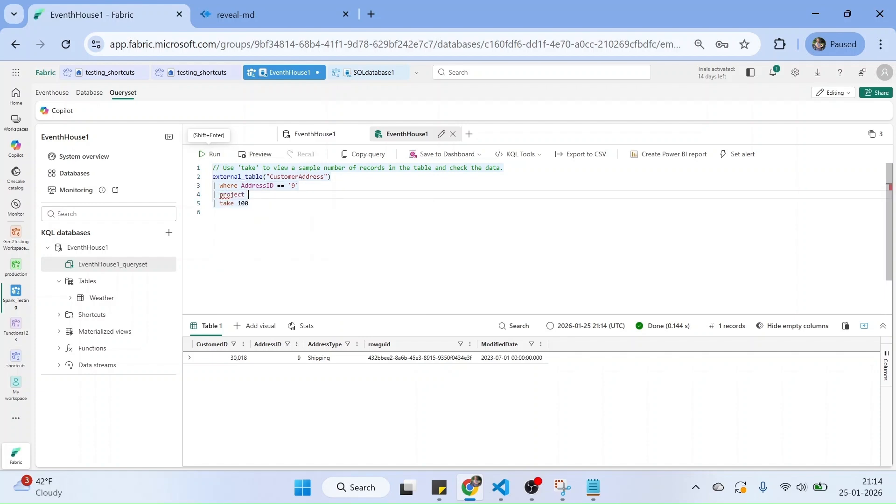
type("Cus")
key("Tab")
type(",Add")
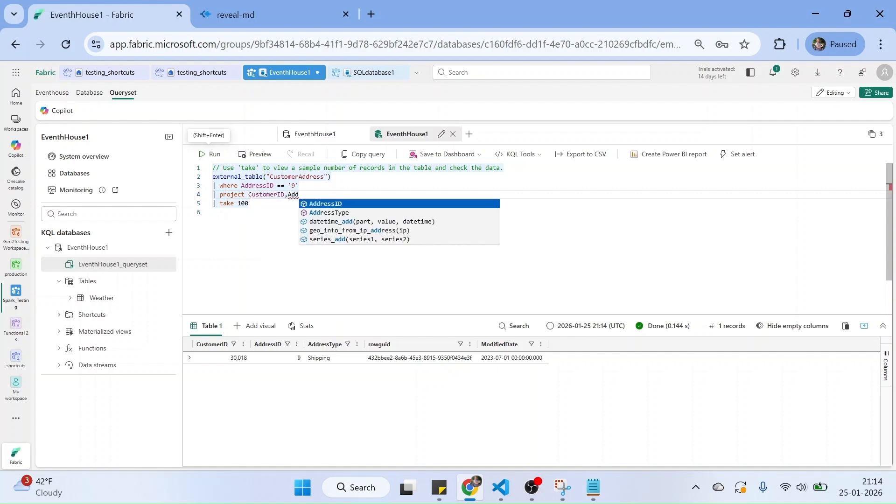
key("Down")
key("Tab")
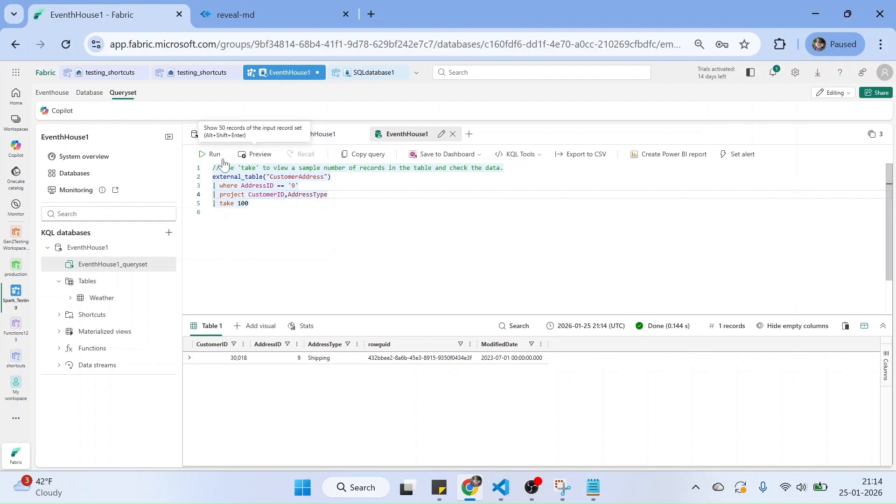
left_click(219, 158)
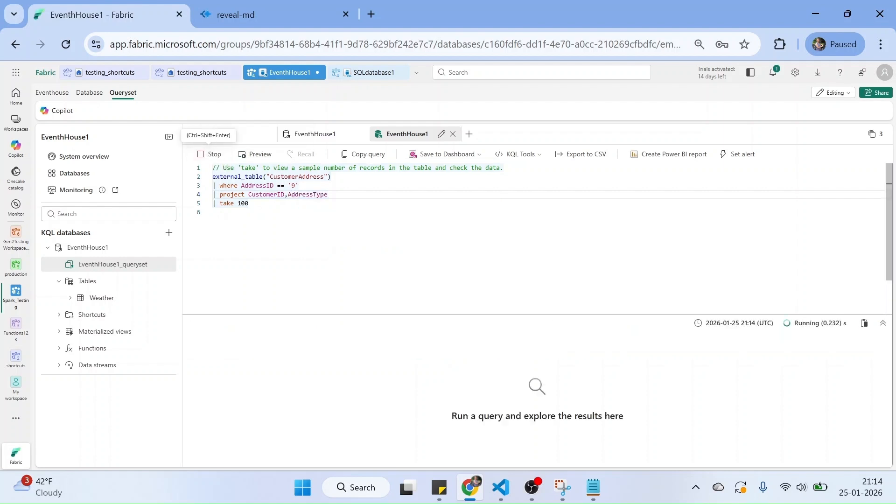
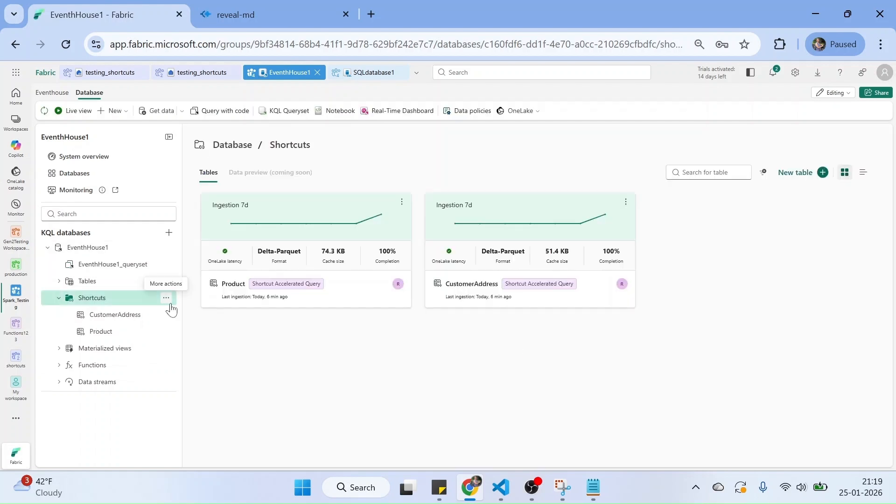
- Start a new Microsoft OneLake shortcut in EventHouse1 and choose the lakehouse Lakehouse_testing as its data source
left_click(167, 298)
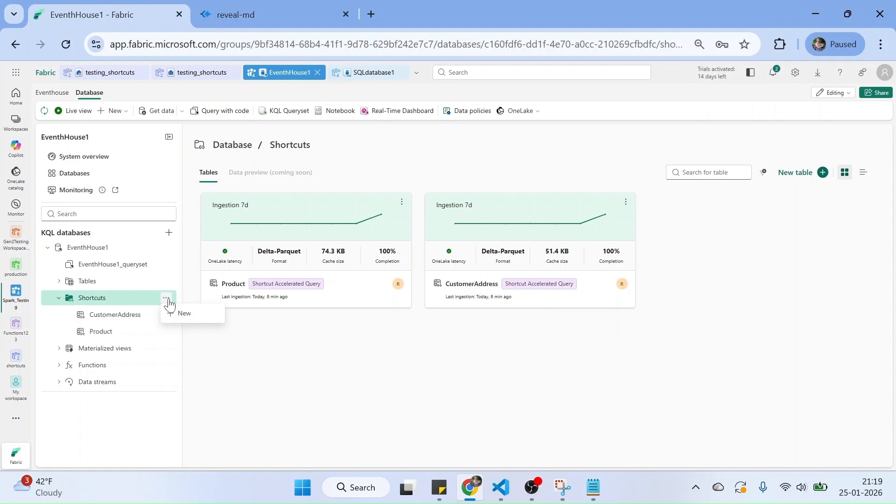
left_click(189, 314)
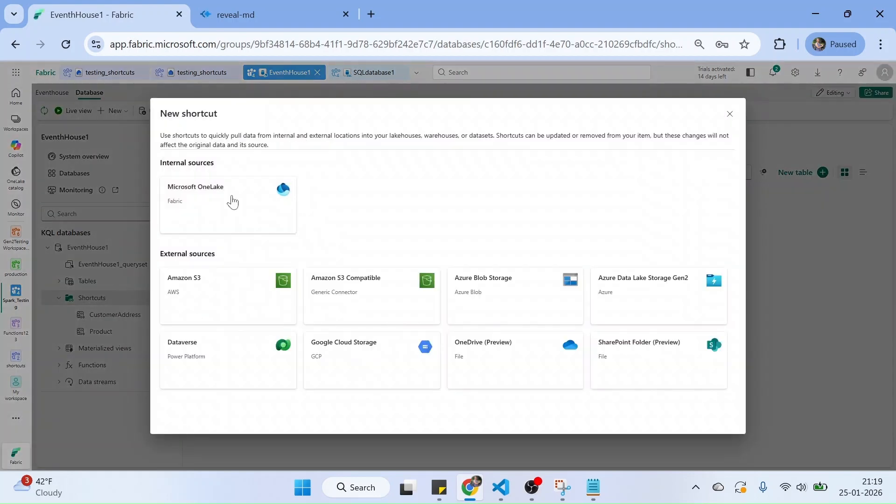
left_click(232, 201)
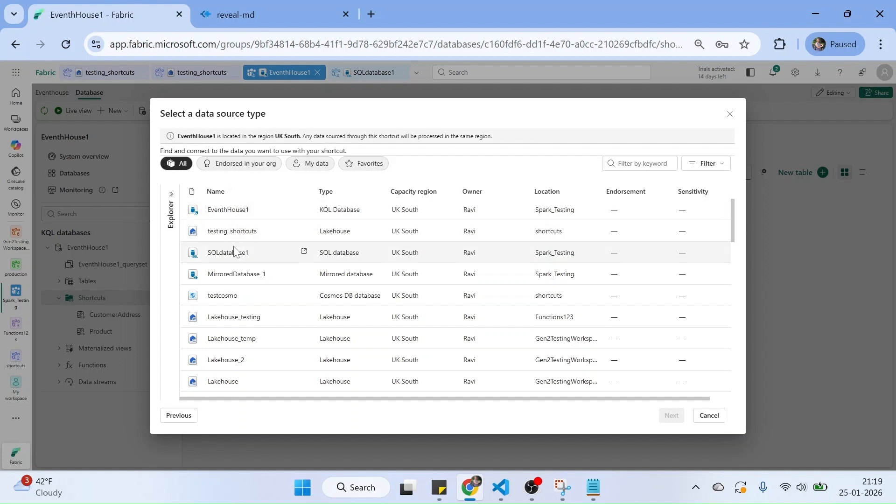
left_click(241, 321)
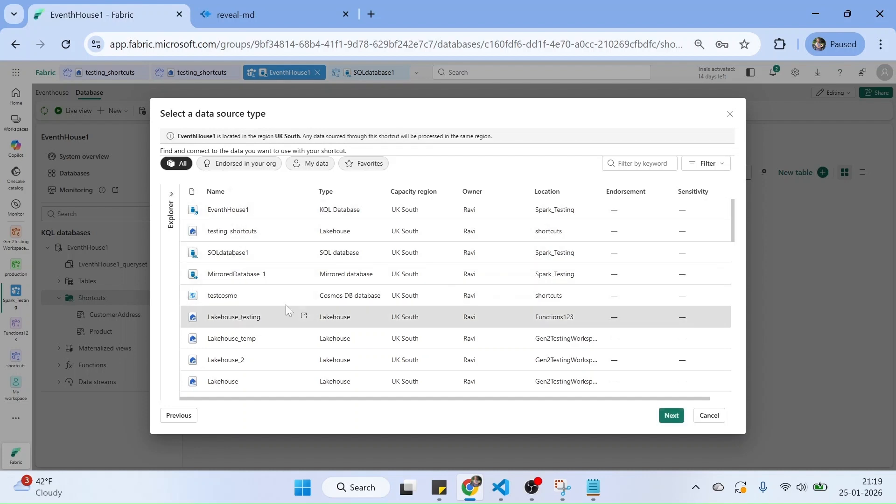
left_click(672, 416)
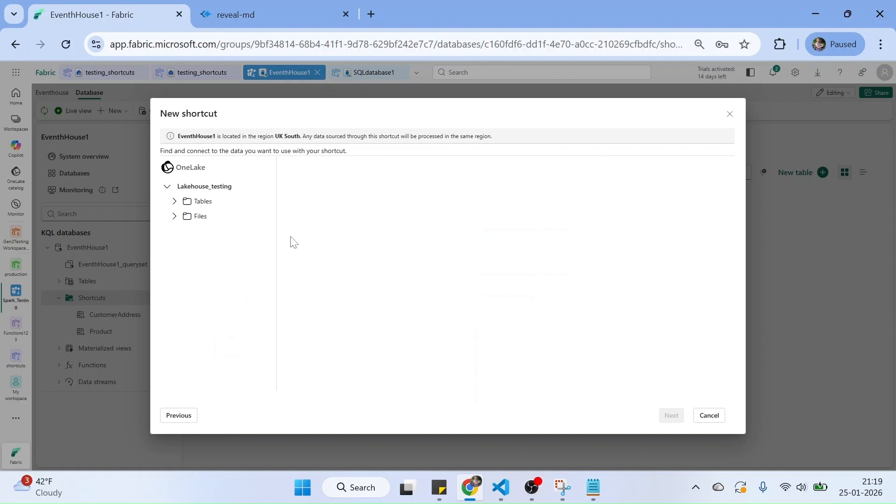
- Select the my_delta table from the lakehouse's tables and create its shortcut
left_click(175, 203)
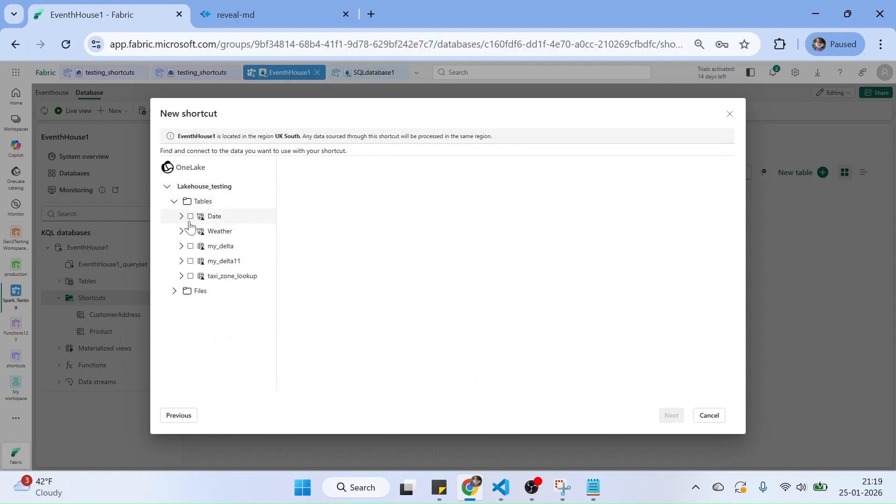
left_click(190, 246)
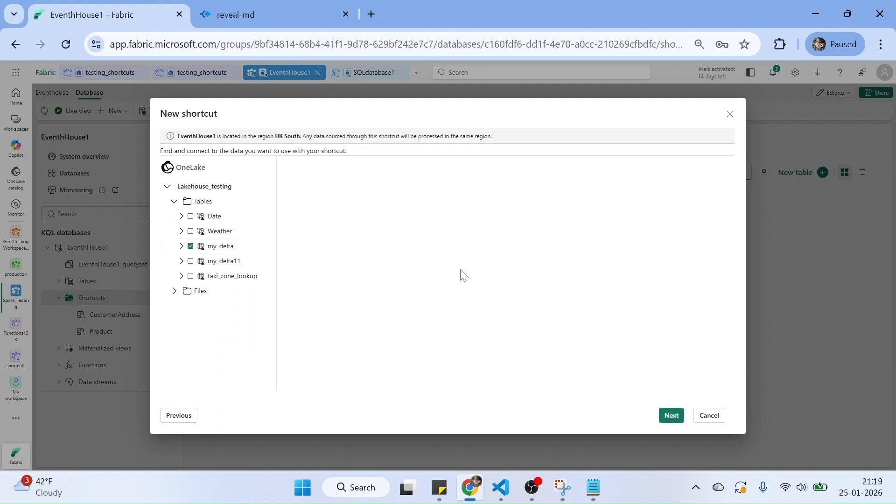
left_click(671, 415)
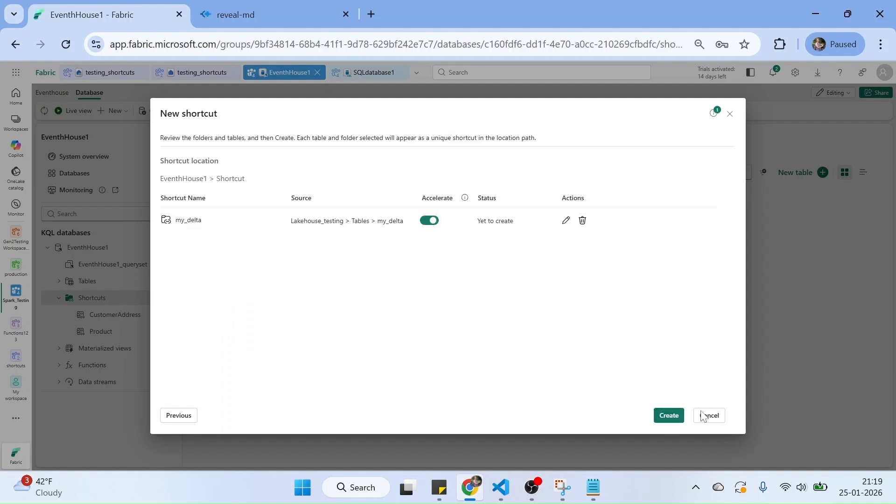
left_click(671, 417)
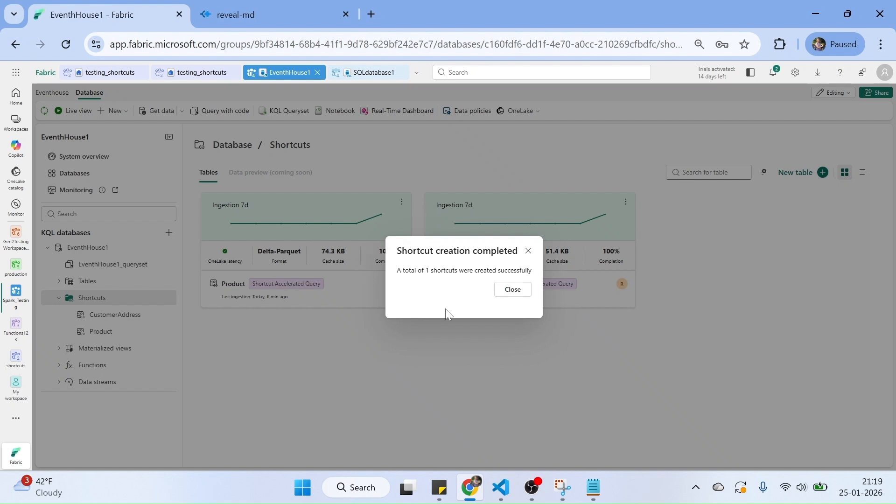
left_click(514, 290)
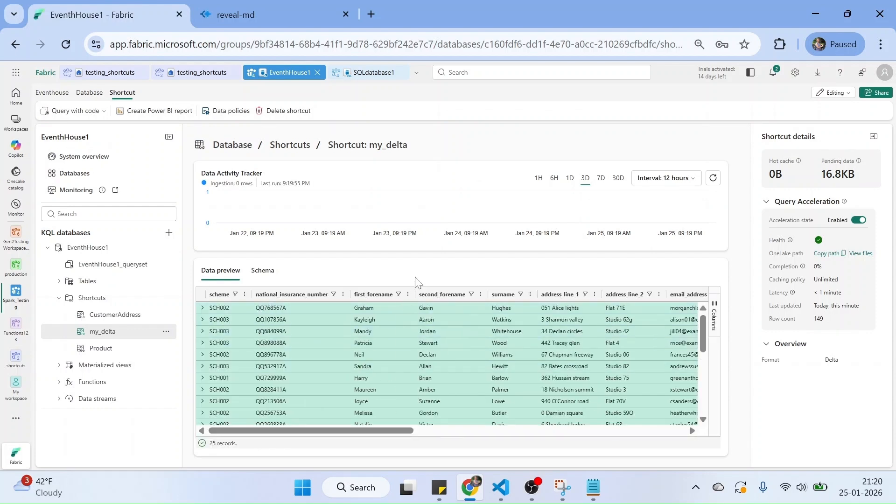
- Start another Microsoft OneLake shortcut, filter the data sources to the Warehouse type and choose Warehouse_Gen2
left_click(183, 315)
left_click(216, 202)
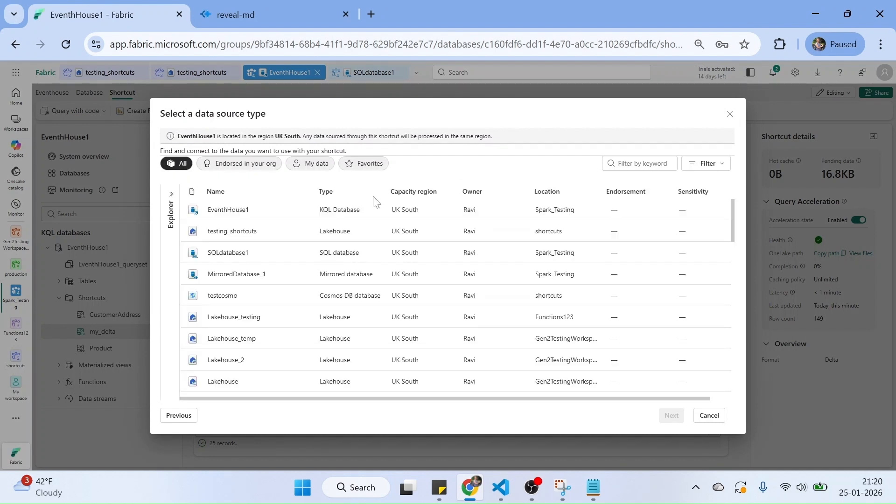
left_click(703, 168)
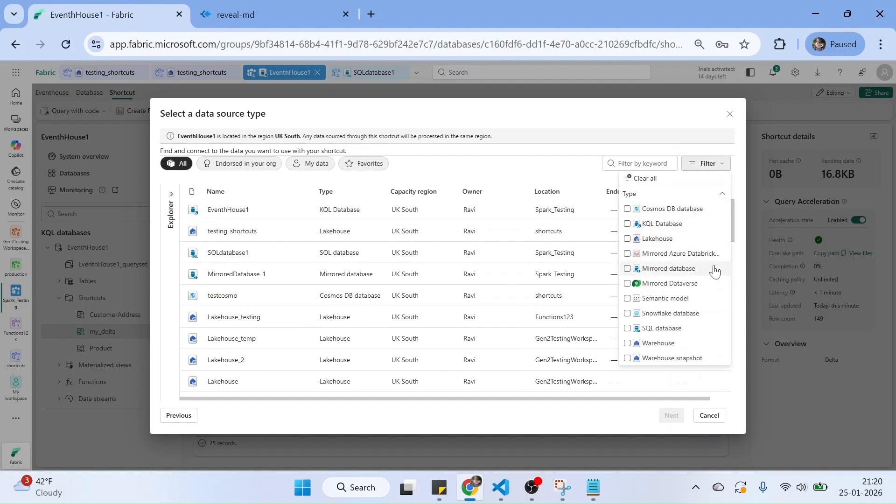
left_click(658, 343)
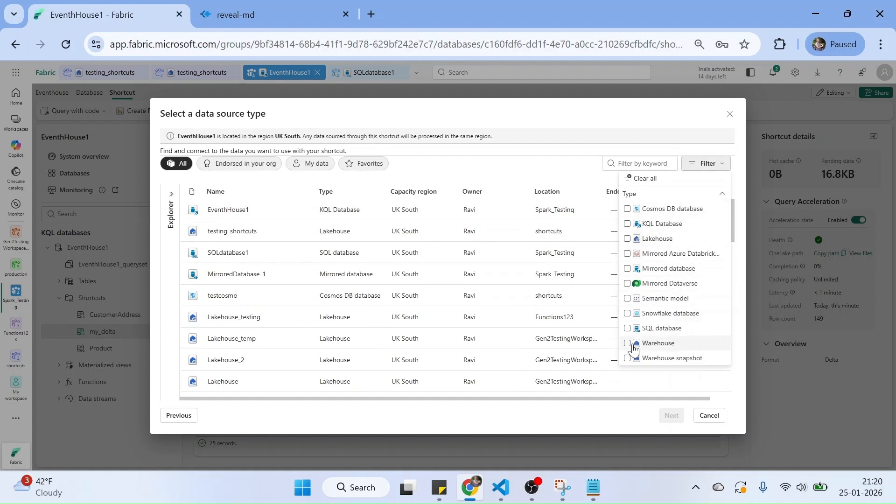
left_click(532, 172)
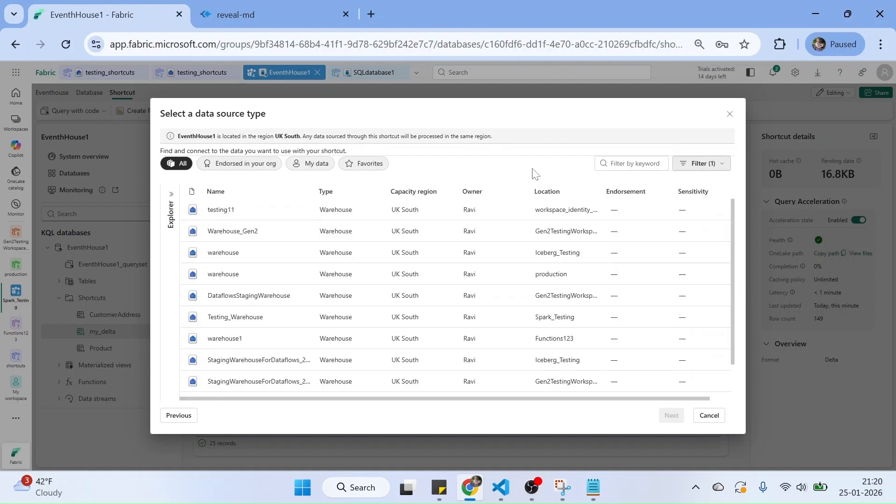
left_click(227, 237)
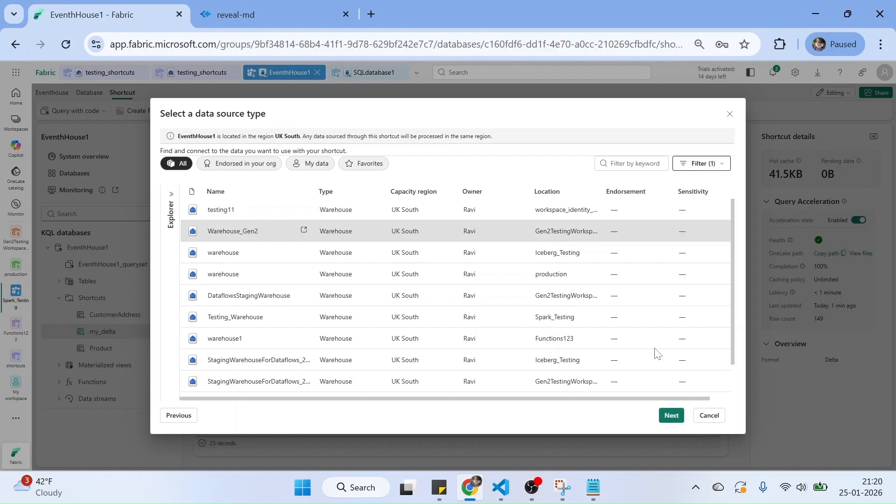
left_click(671, 416)
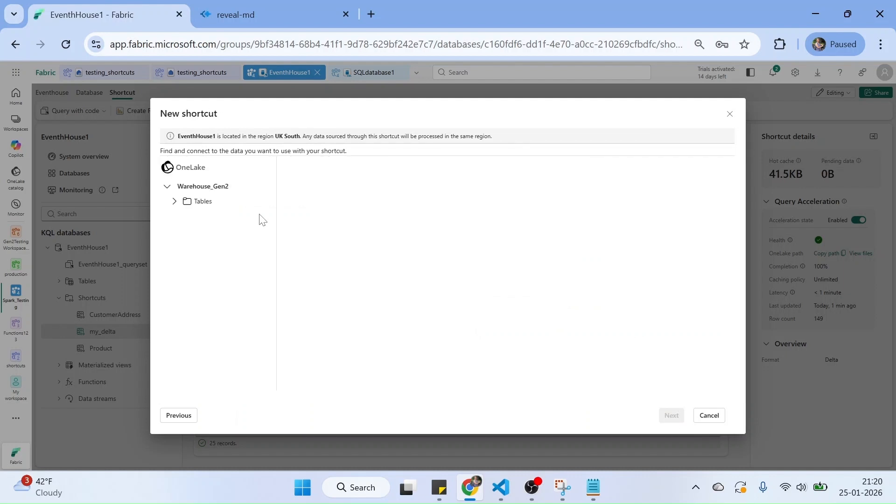
- Select the applicants table in the warehouse's dbo schema, create its shortcut and open it
left_click(173, 202)
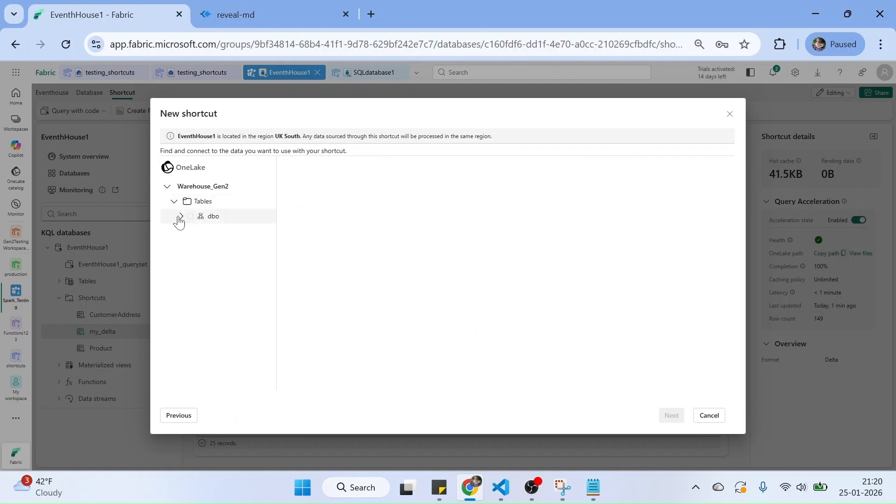
left_click(181, 216)
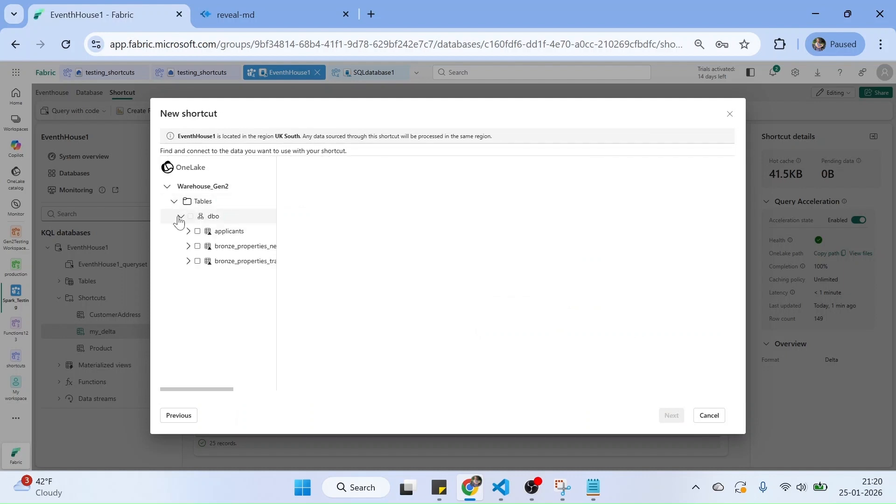
left_click(197, 231)
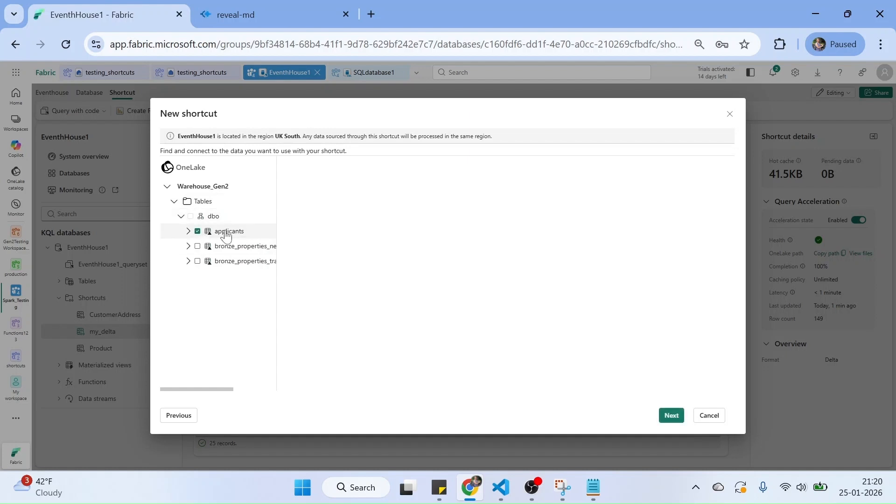
left_click(672, 415)
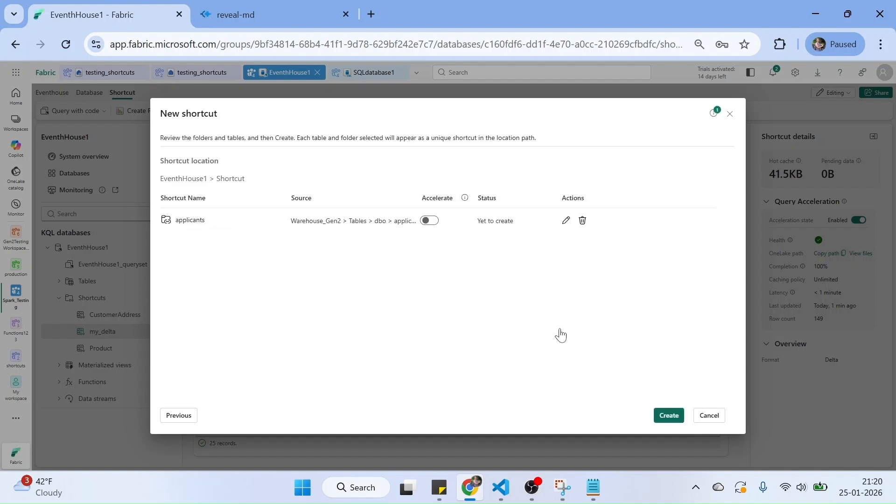
left_click(672, 418)
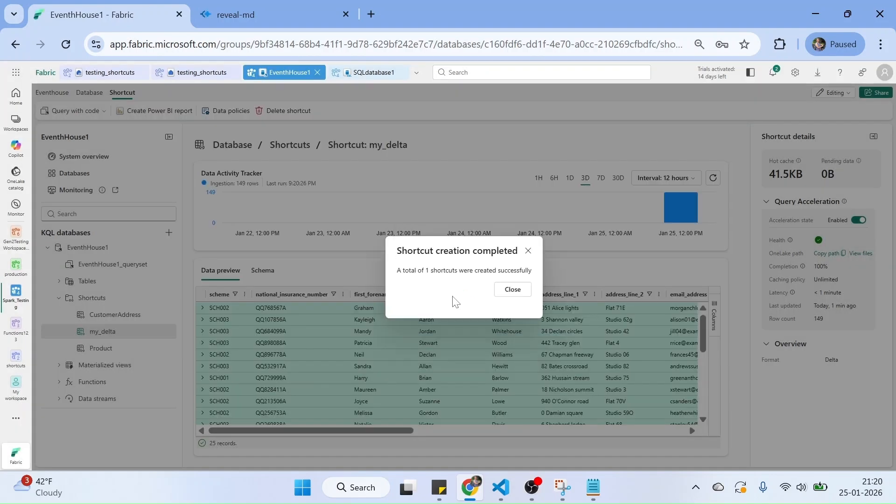
left_click(513, 290)
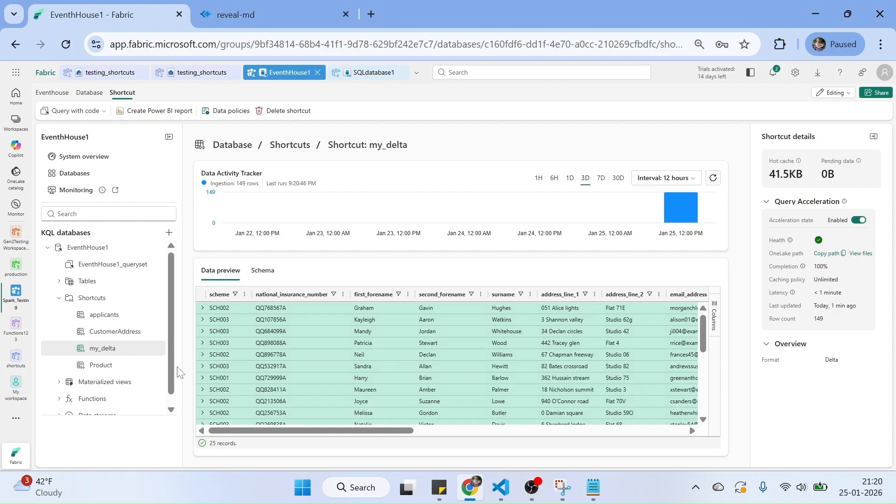
left_click(109, 322)
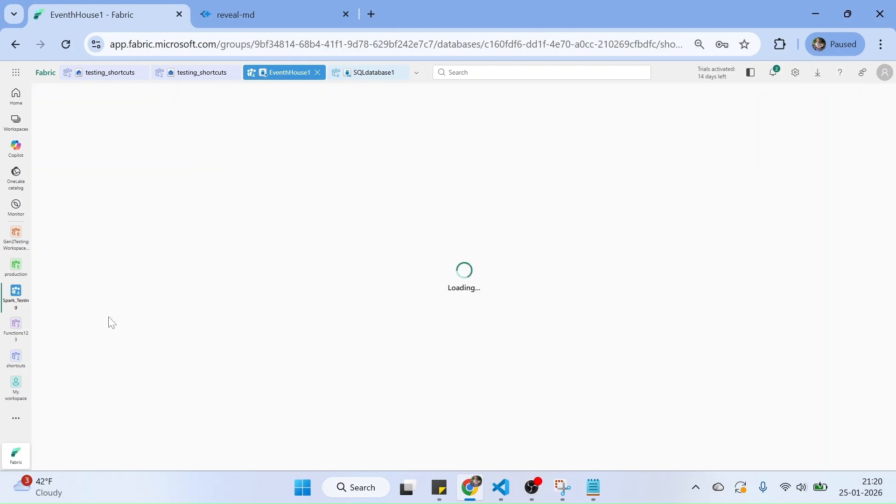